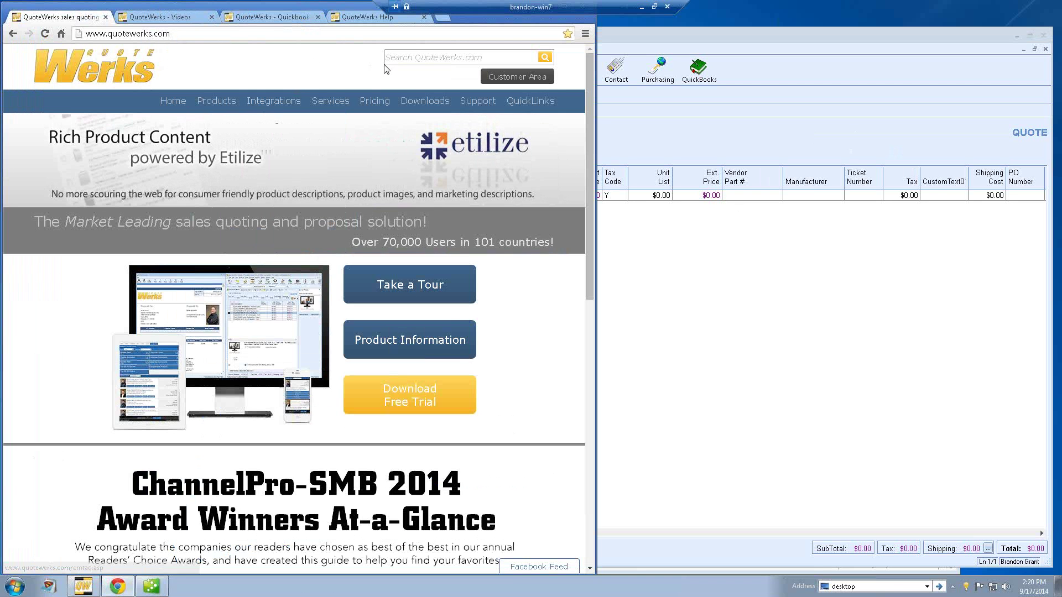
Open the Videos page from the QuoteWerks website's support resources and activate its video search
mouse_move(477, 105)
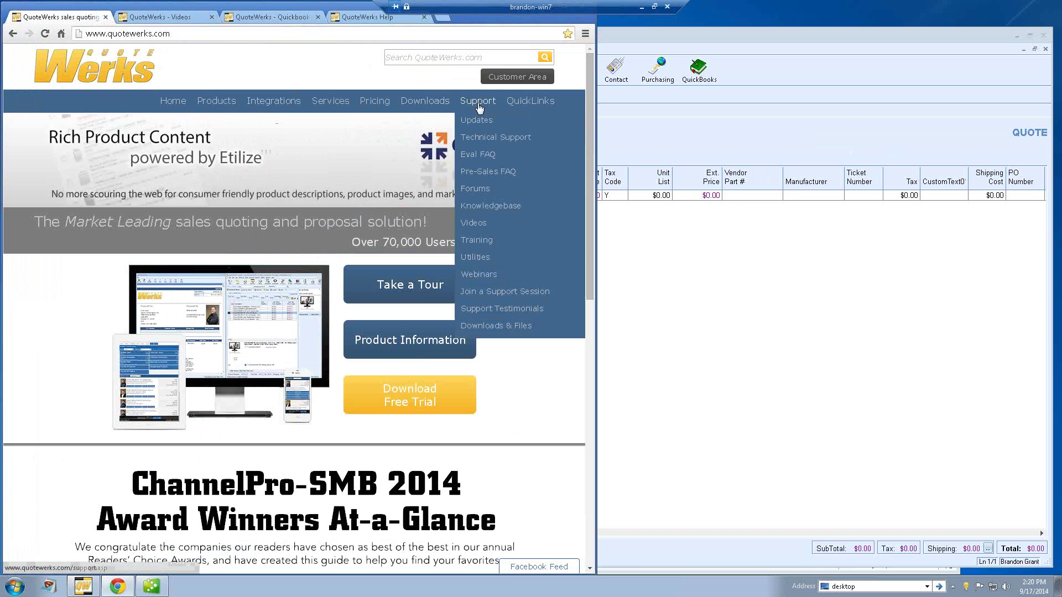
left_click(471, 223)
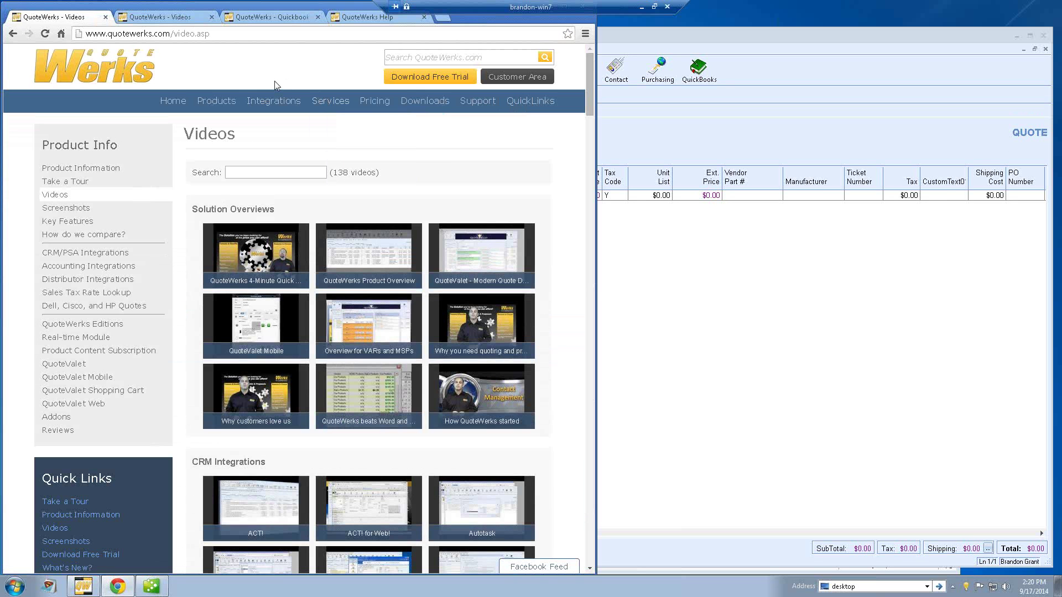
left_click(232, 172)
Open the website's Support page and go to the online QuoteWerks Help System
mouse_move(474, 104)
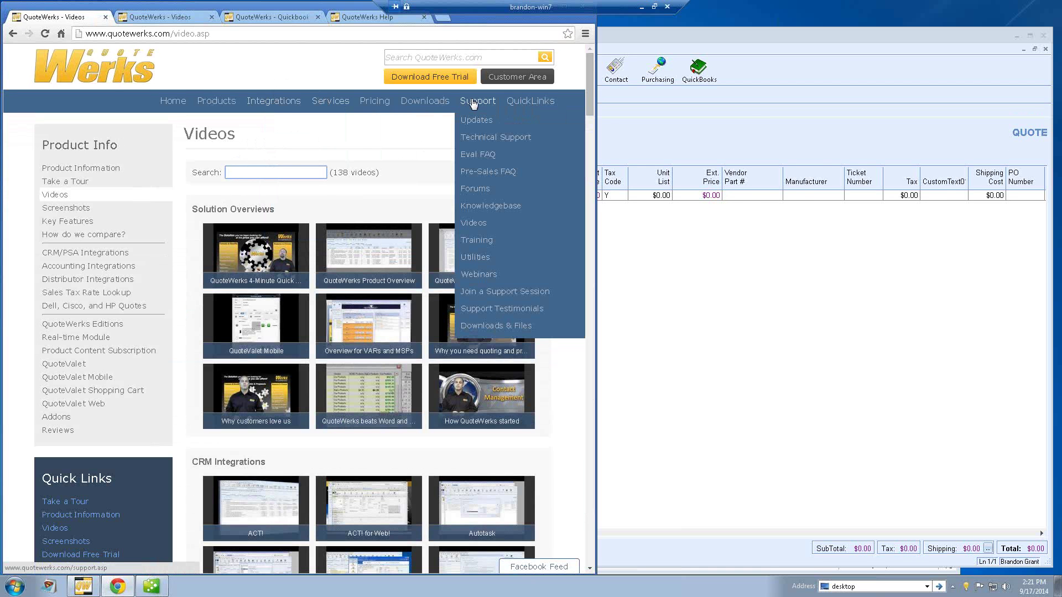
left_click(474, 104)
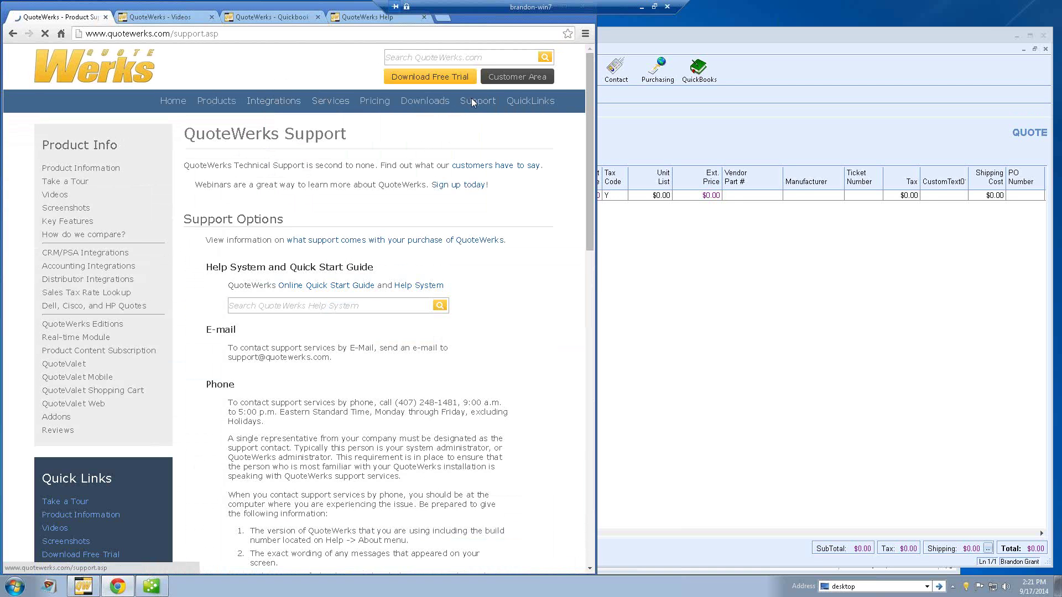
left_click(417, 288)
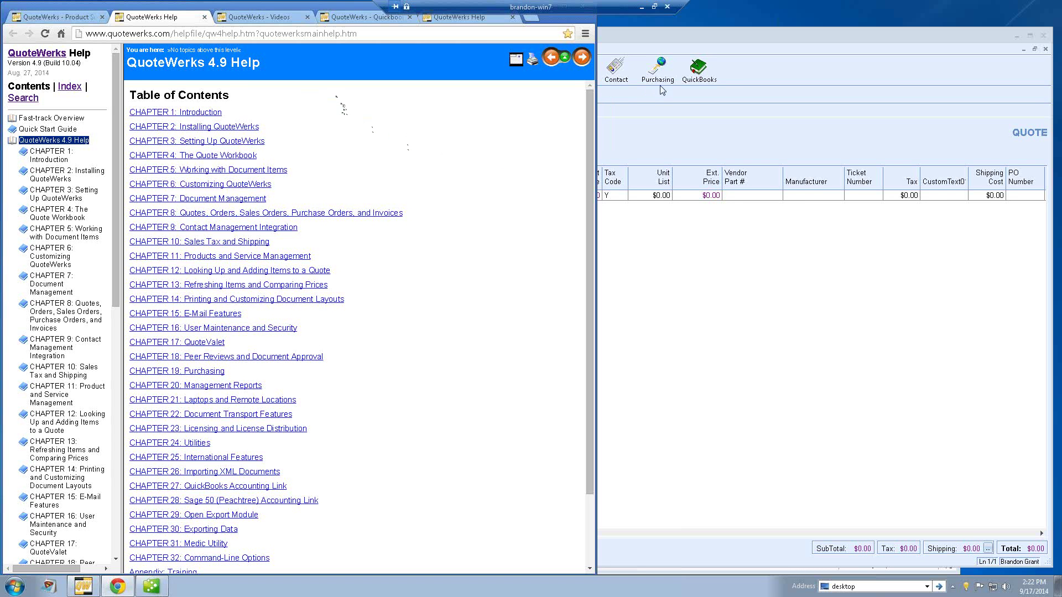
Switch to the QuoteWerks application and set QuickBooks as the contact manager
left_click(636, 135)
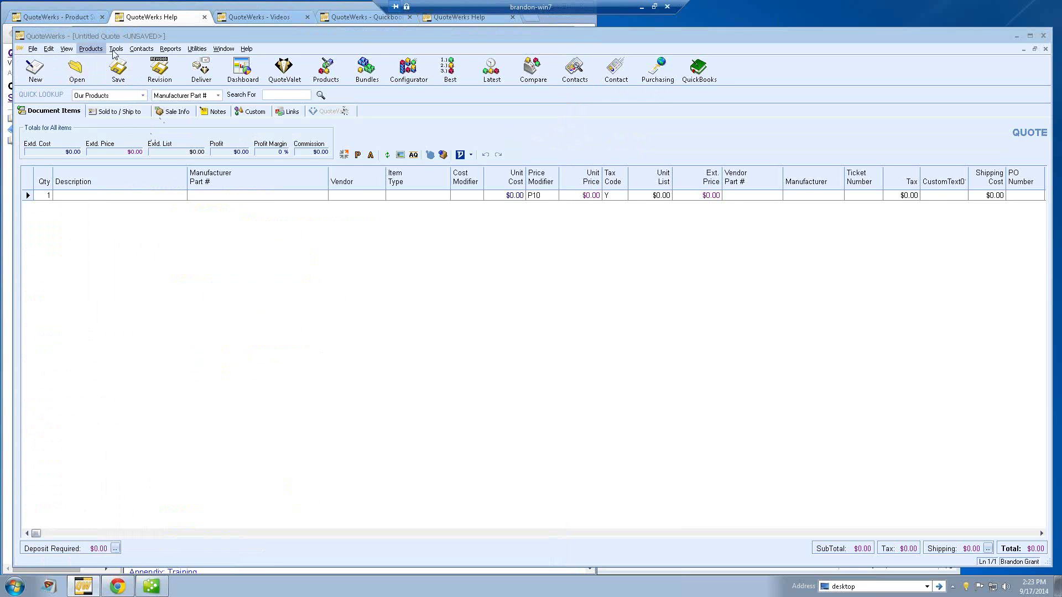
left_click(142, 50)
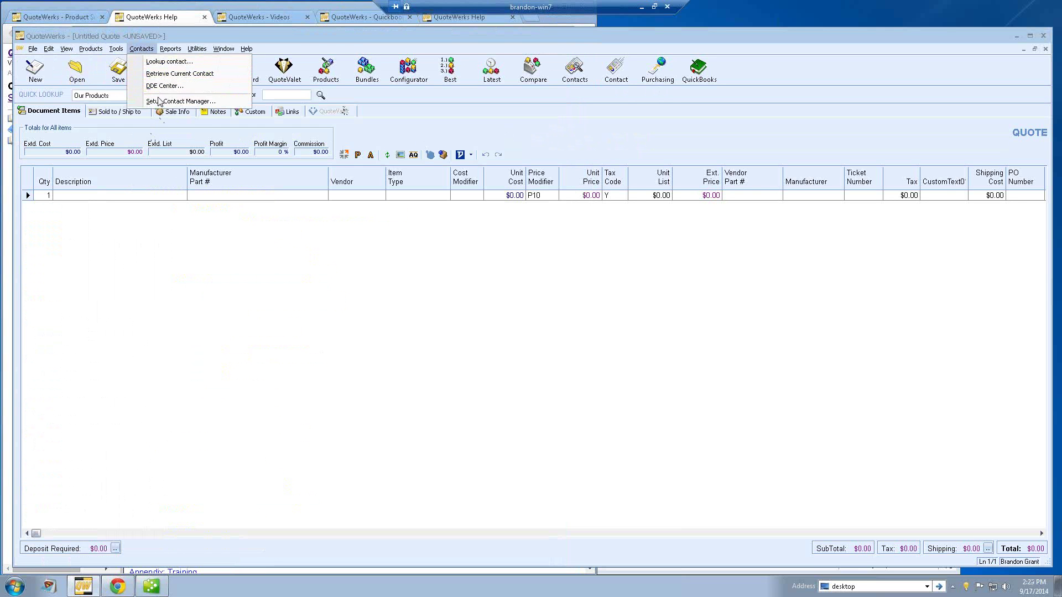
left_click(215, 103)
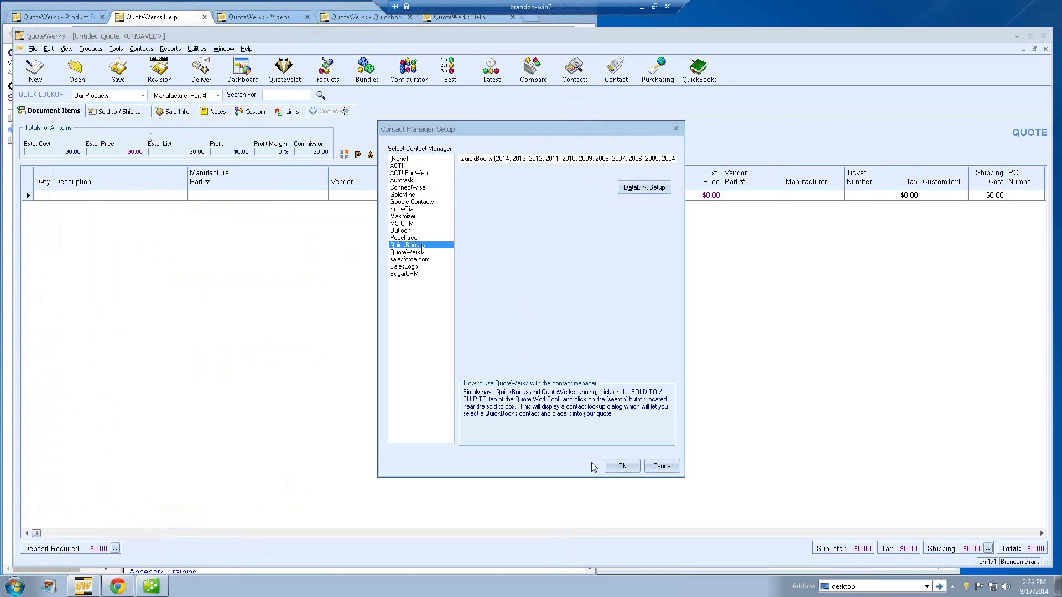
left_click(621, 466)
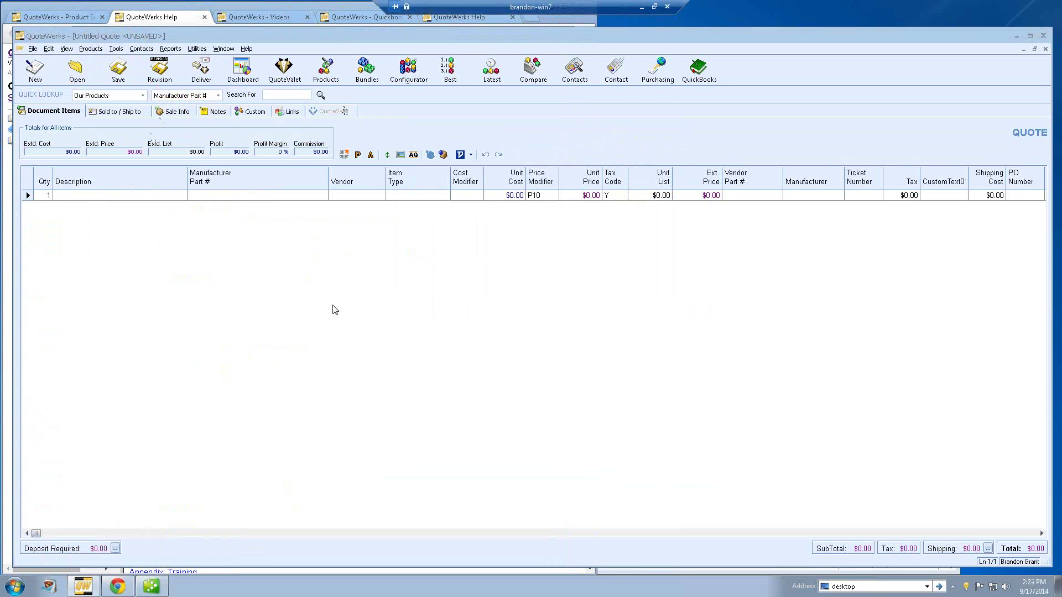
Open the QuickBooks contact lookup for the quote's Sold to section and search for "aspire"
left_click(119, 113)
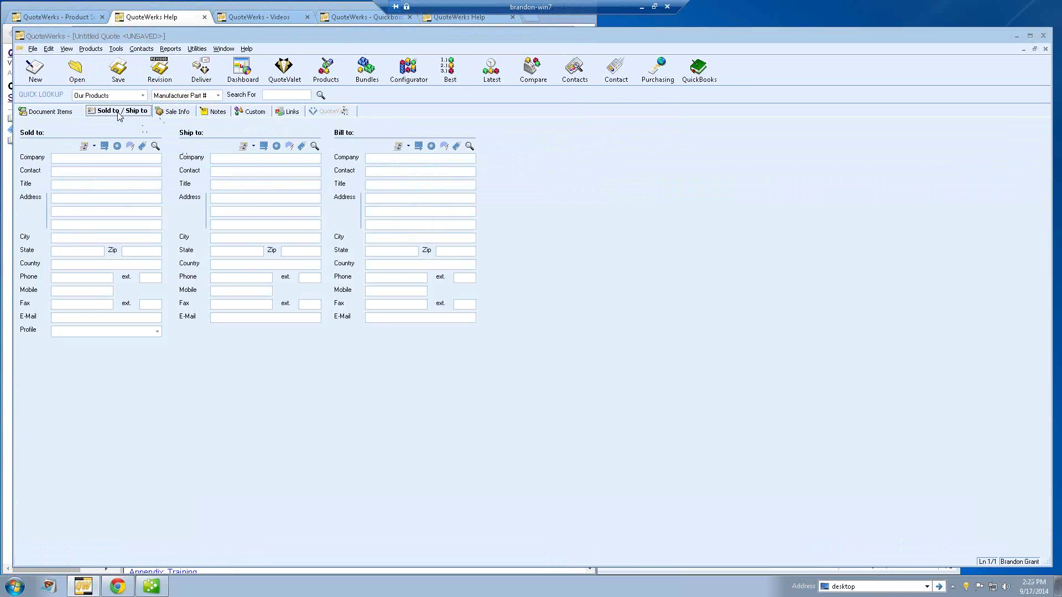
left_click(156, 147)
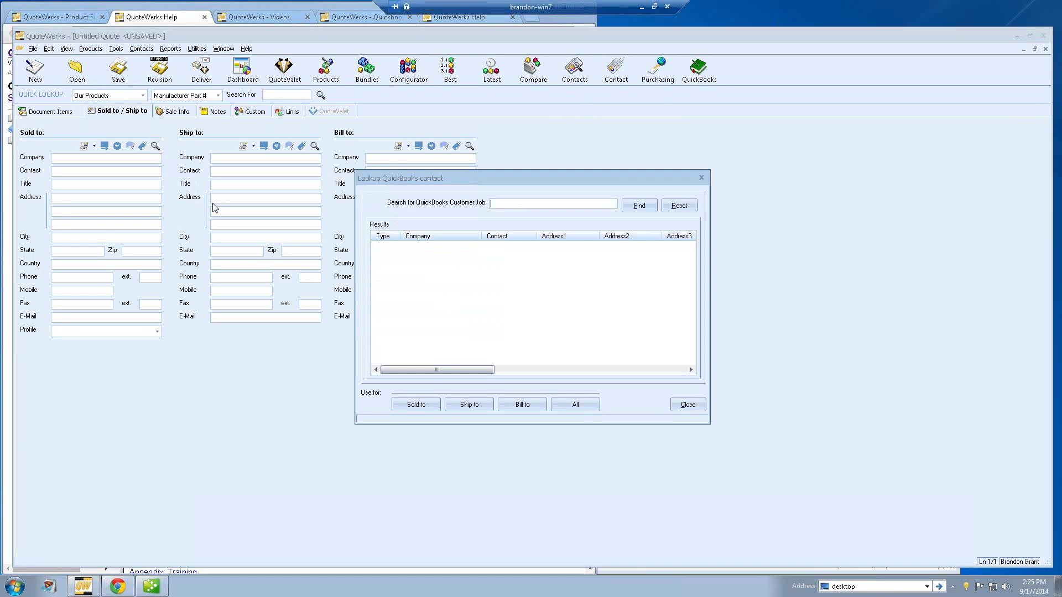
left_click_drag(394, 181, 530, 147)
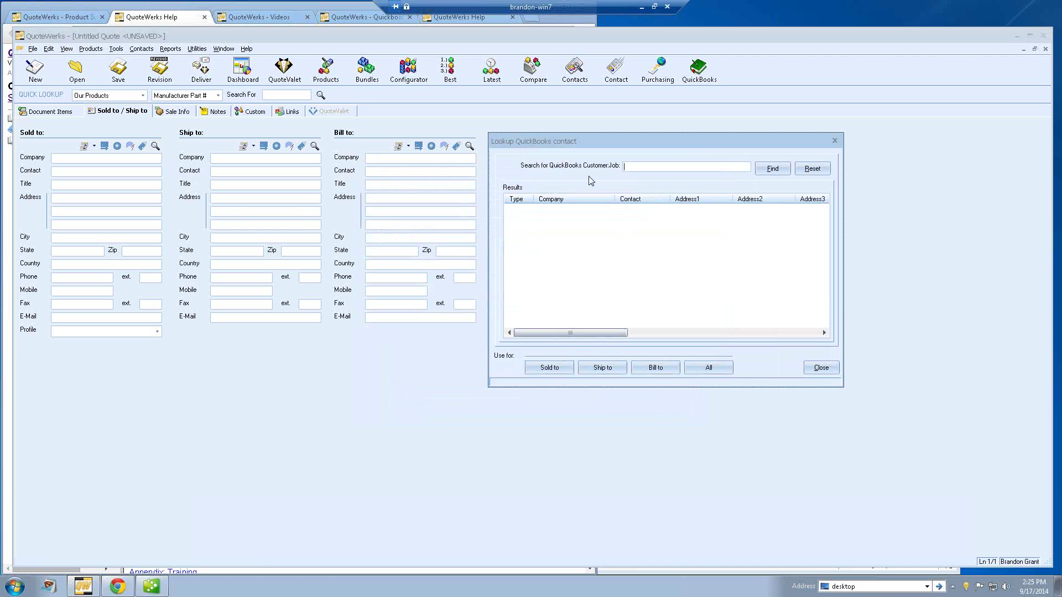
type("aspire")
key("Return")
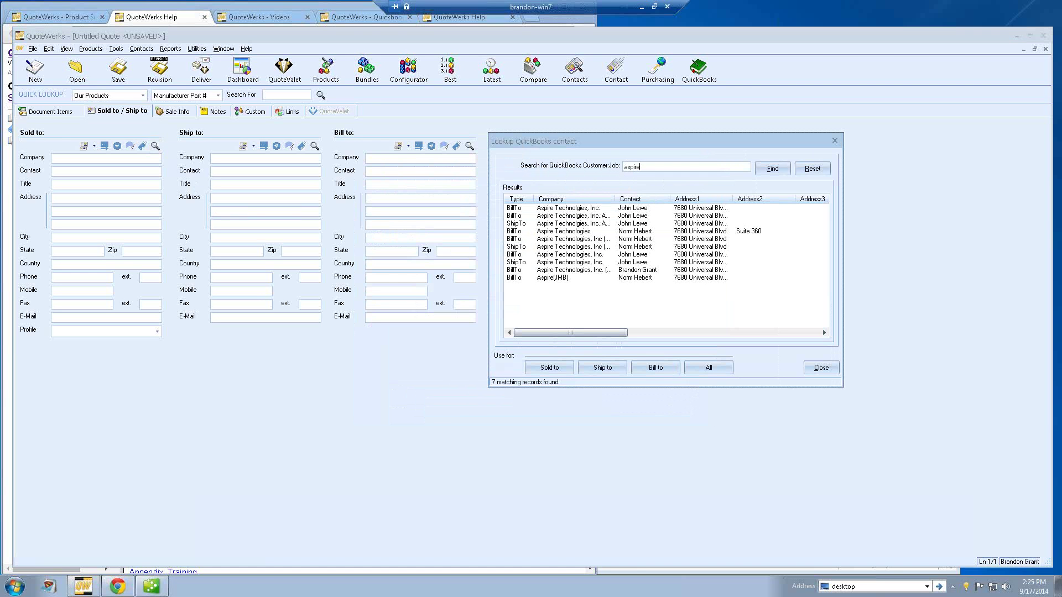
Insert the first Aspire Technolgies, Inc. BillTo contact into the Sold to, Ship to and Bill to areas, and close the lookup
left_click(581, 209)
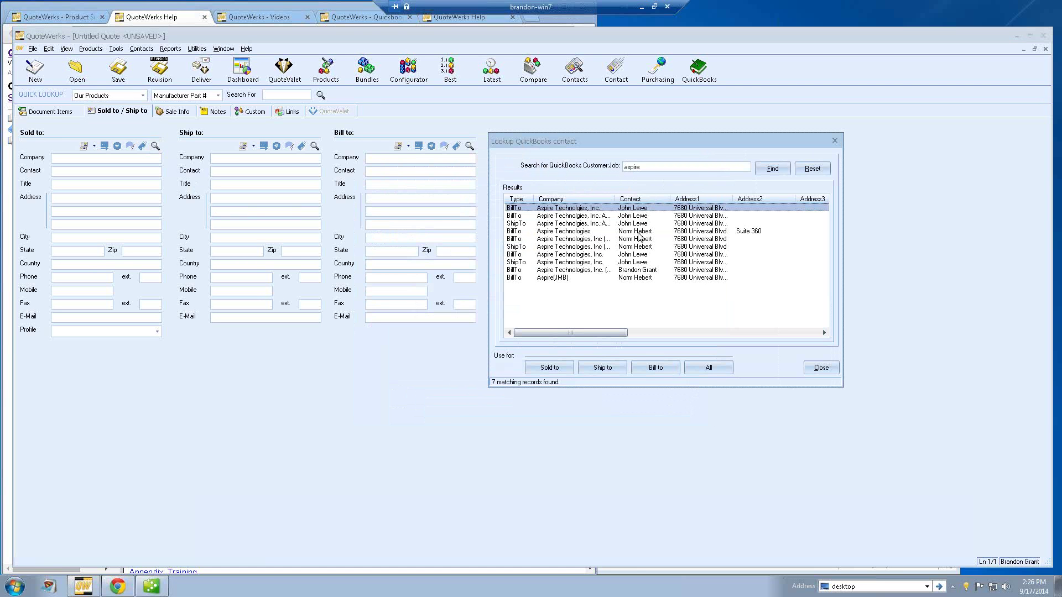
left_click(705, 367)
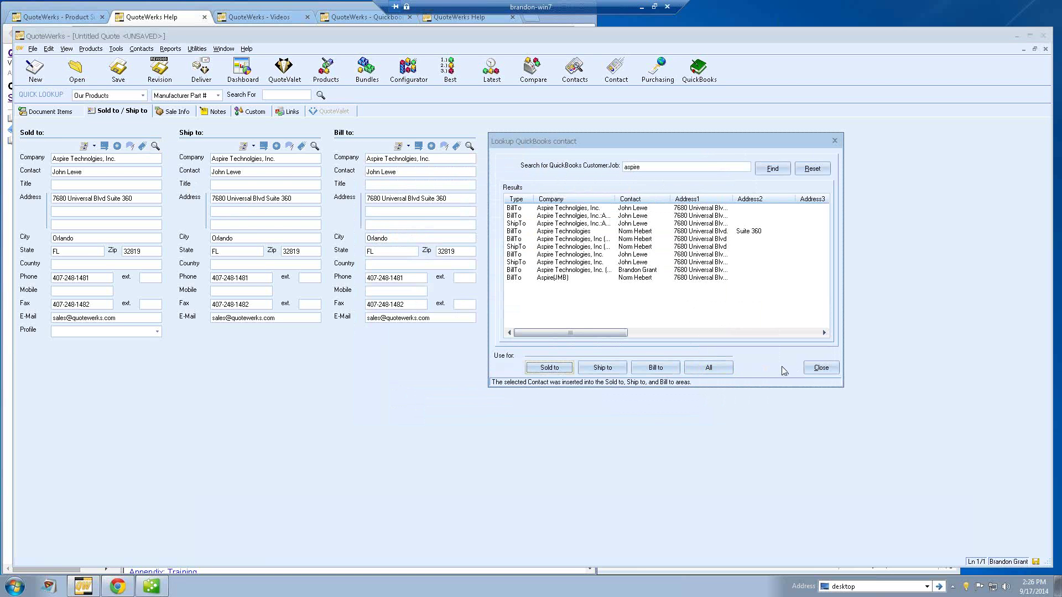
left_click(821, 368)
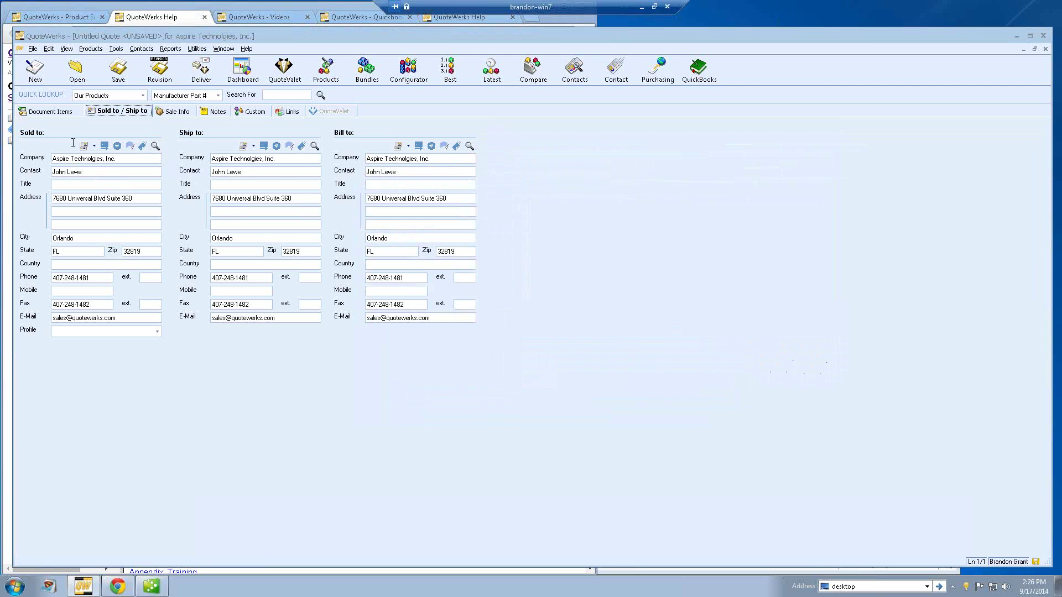
Start a new product data source from the quote's Document Items view and choose QuickBooks as its database type
left_click(62, 118)
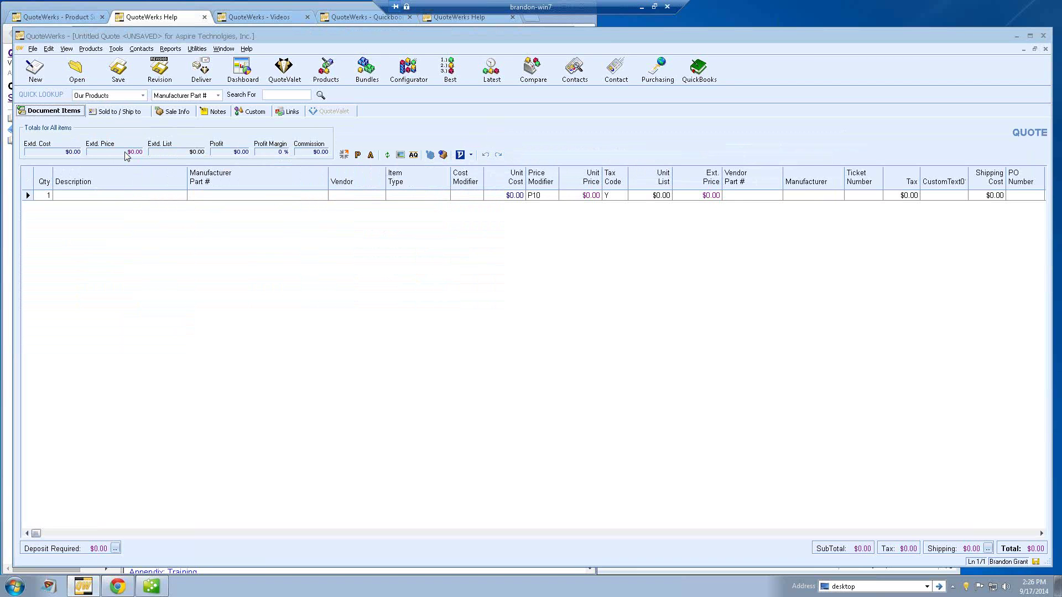
left_click(90, 49)
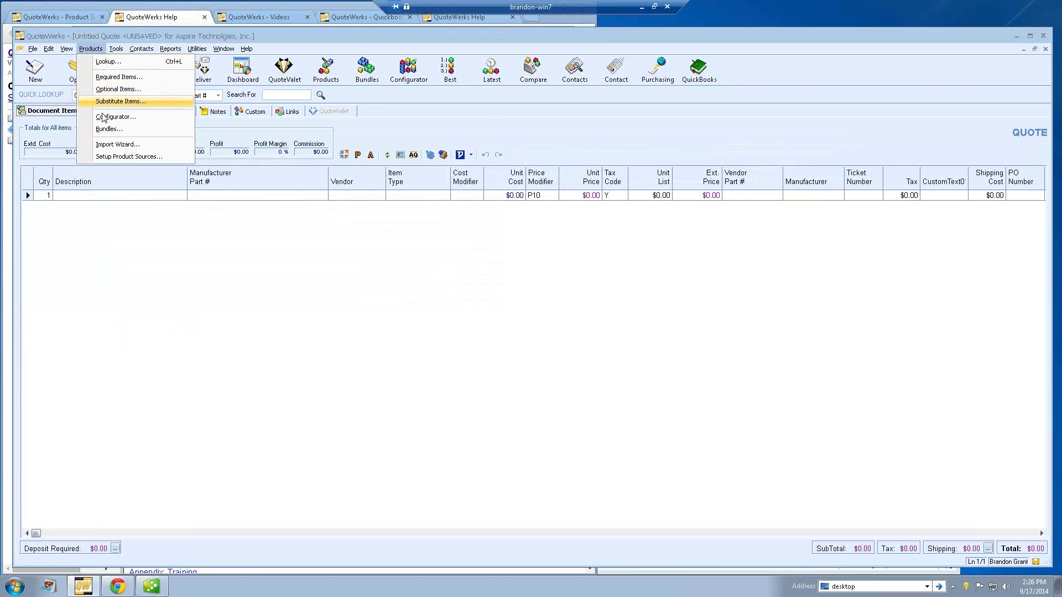
left_click(122, 159)
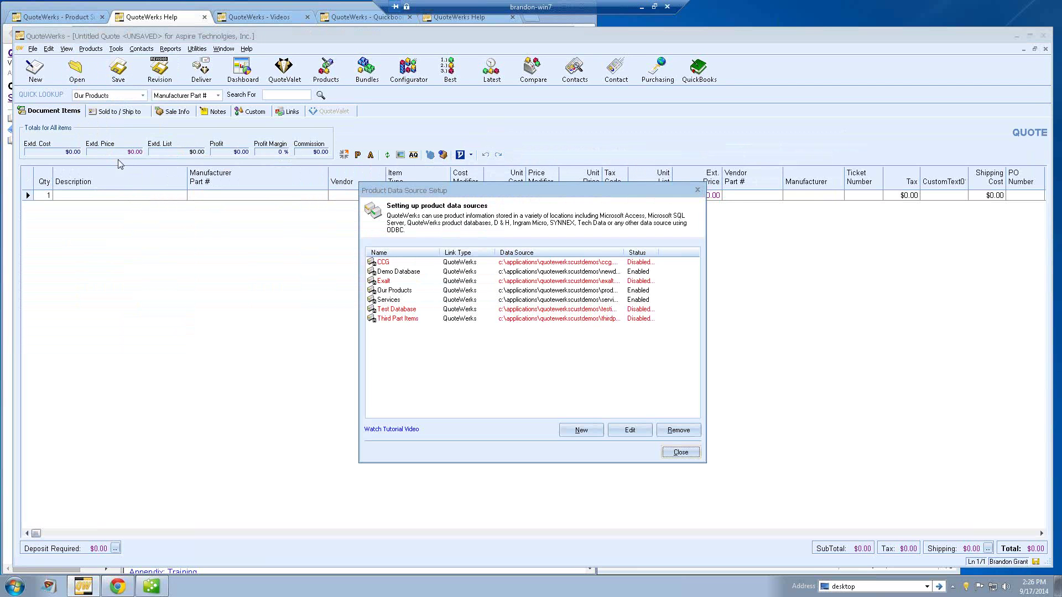
left_click(575, 435)
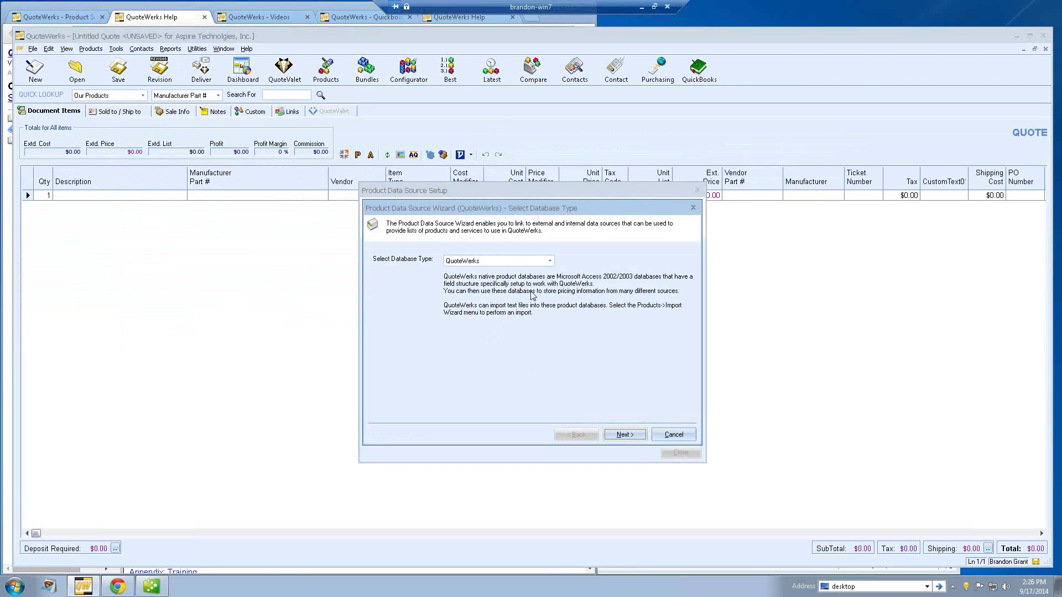
left_click(550, 262)
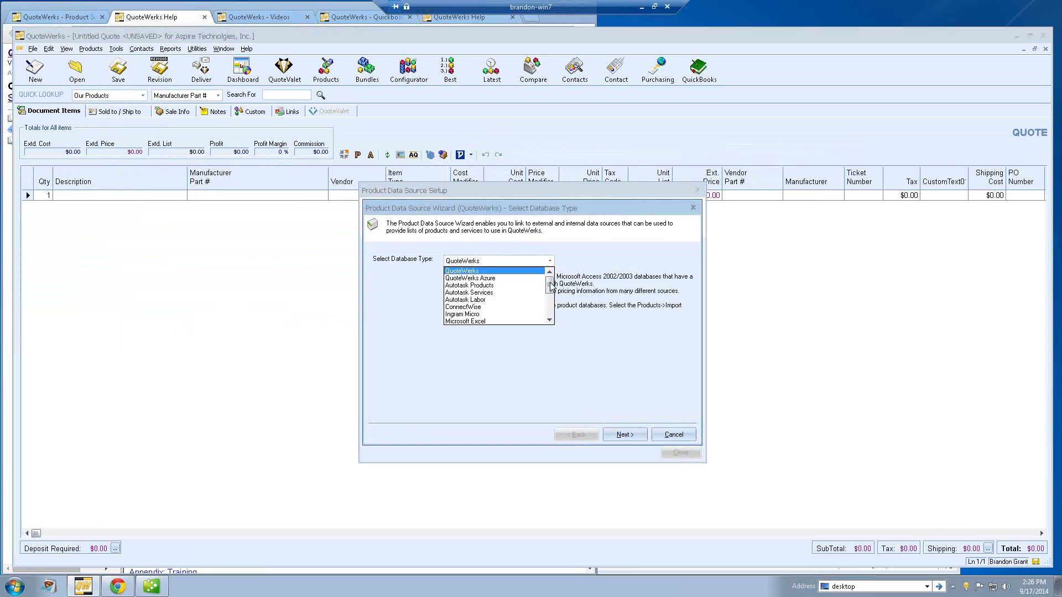
left_click_drag(552, 286, 552, 313)
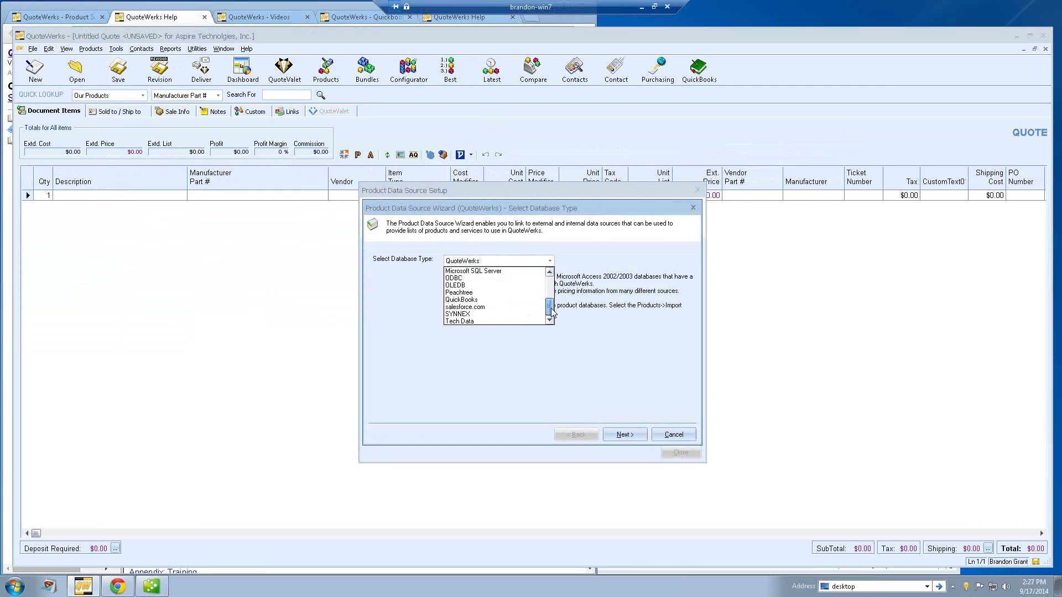
left_click(481, 302)
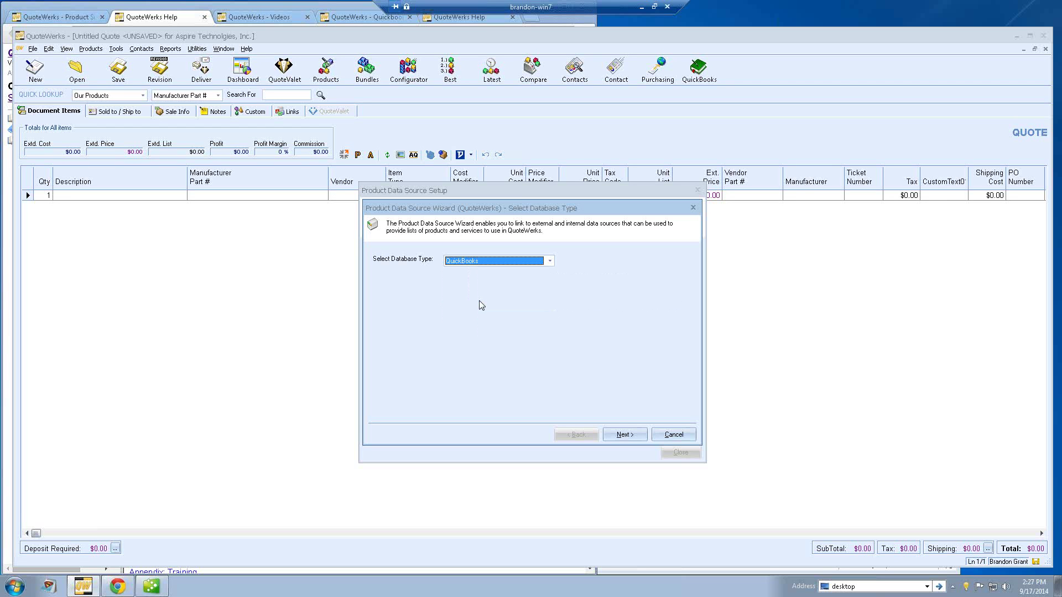
Complete the QuickBooks product data source wizard with the default column mappings and titles, and close the data source setup
left_click(618, 436)
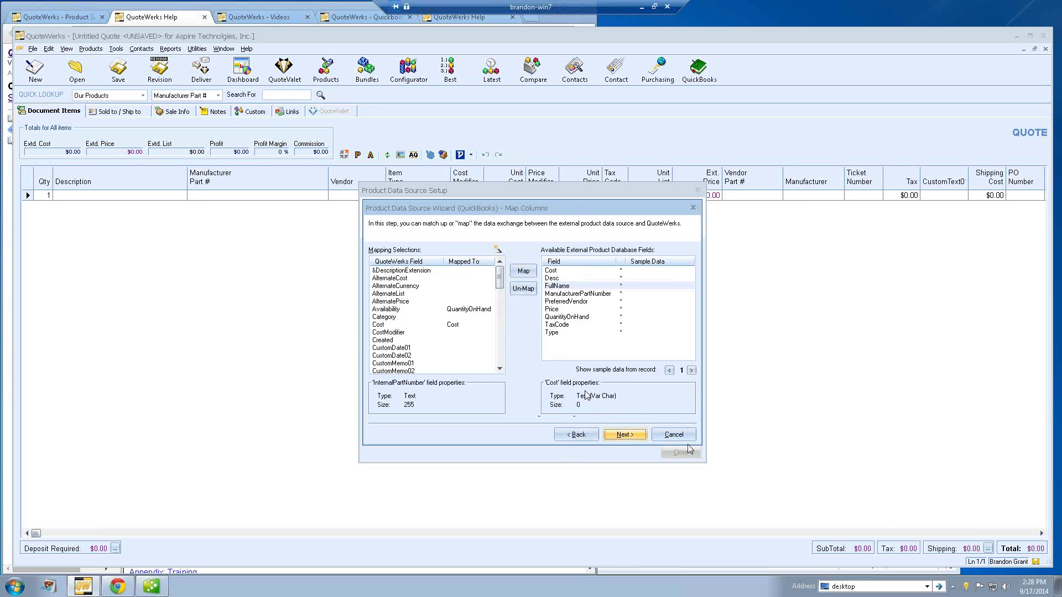
left_click(618, 436)
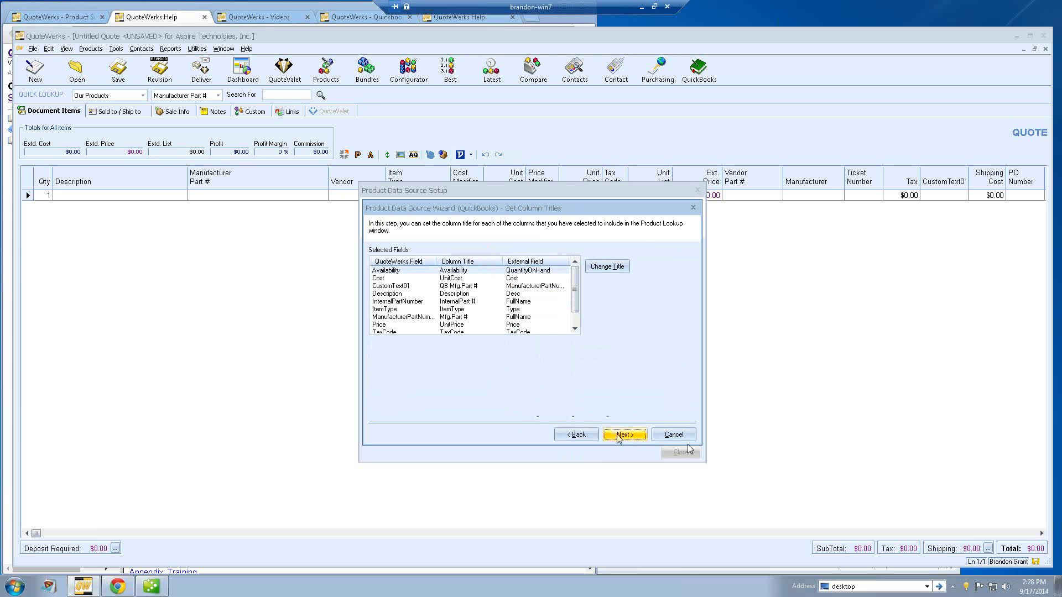
left_click(619, 435)
left_click(674, 435)
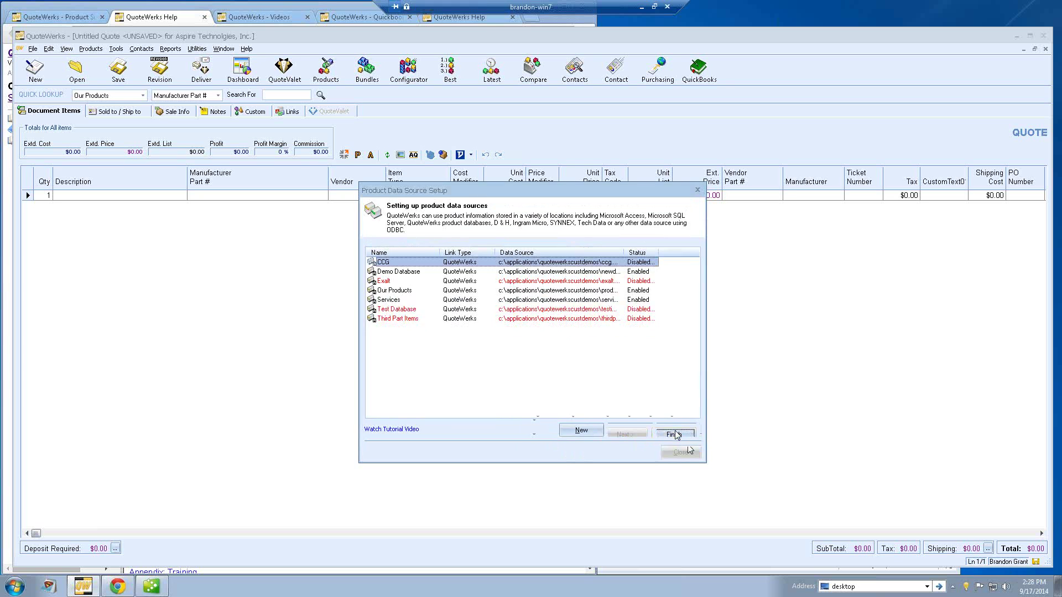
left_click(679, 453)
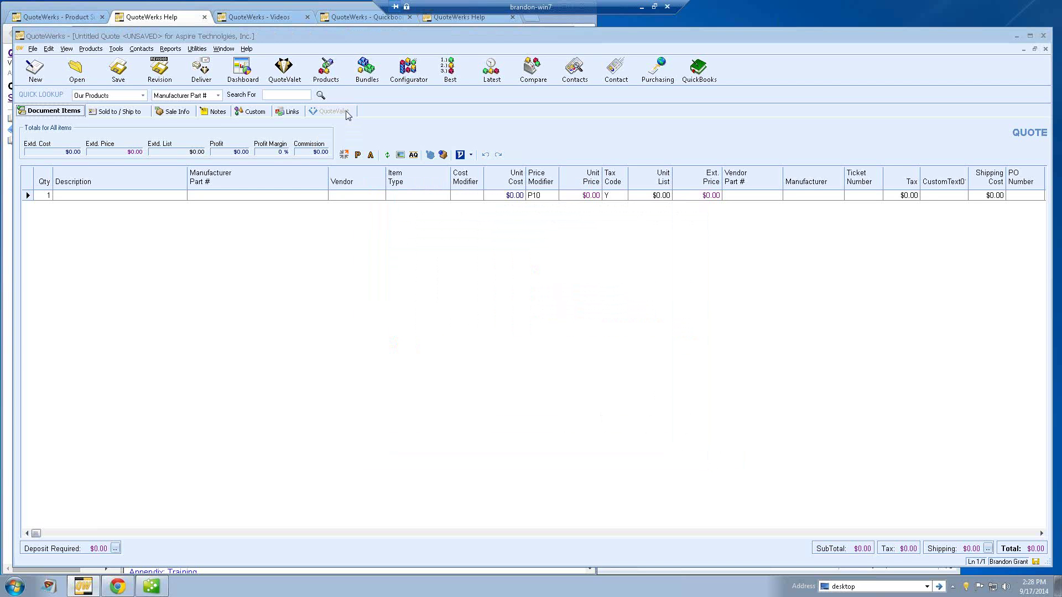
Open the product lookup, collapse Our Products, and list all items from the QuickBooks data source
left_click(327, 70)
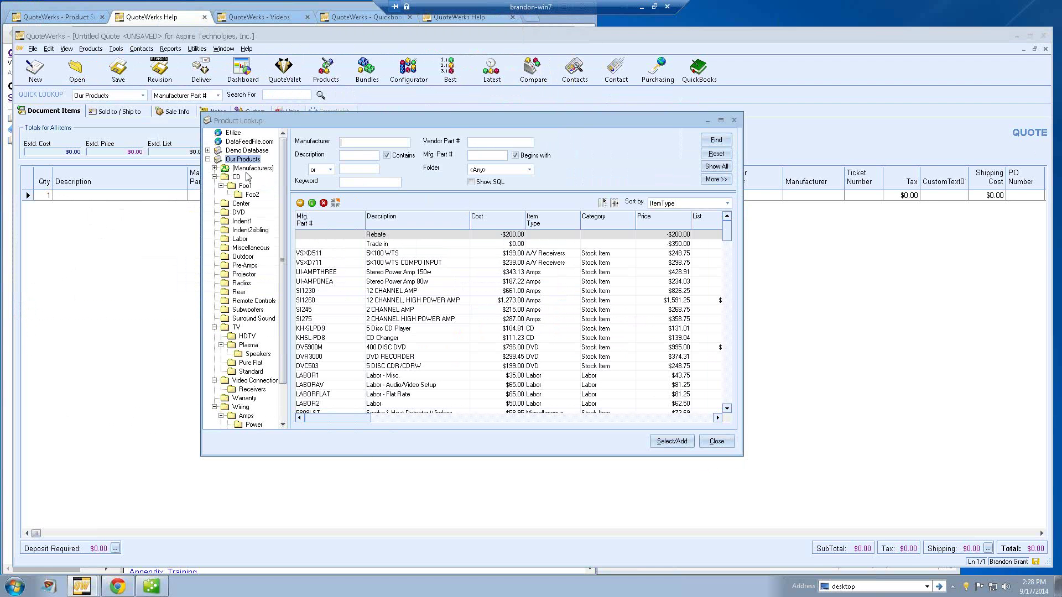
left_click(208, 159)
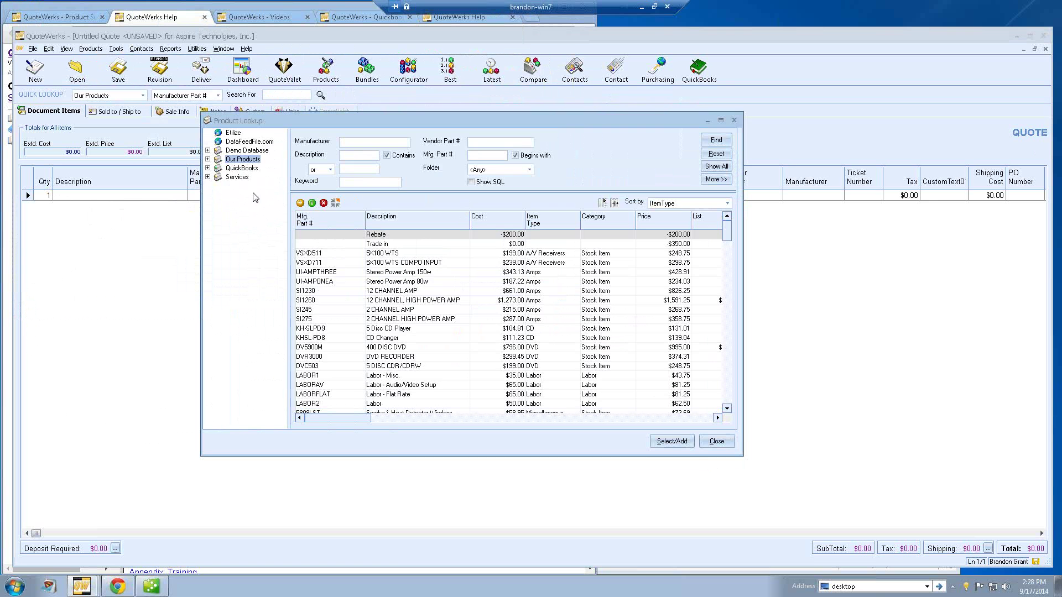
left_click(239, 168)
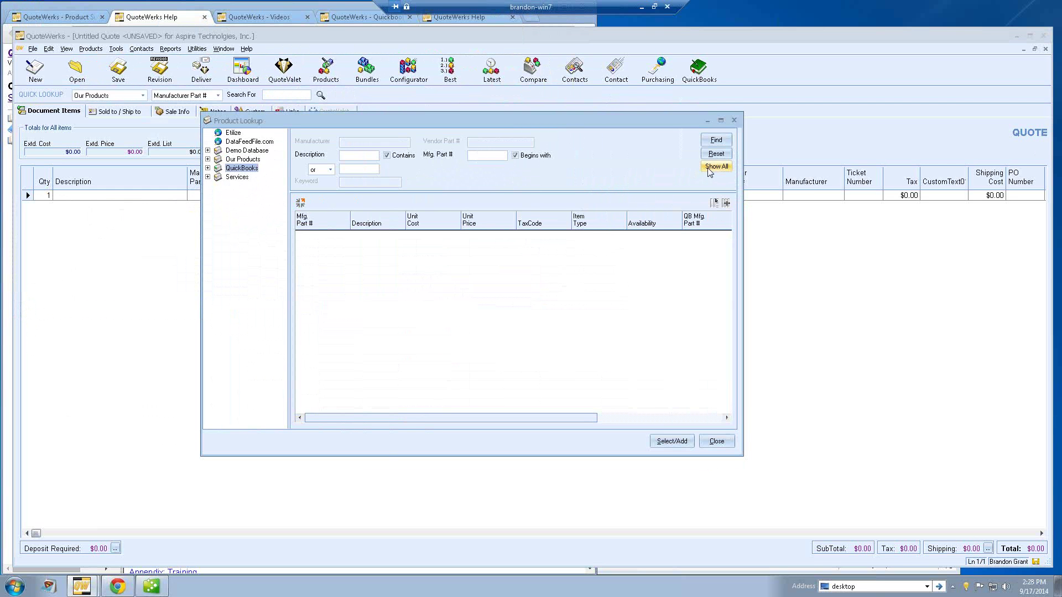
left_click(716, 166)
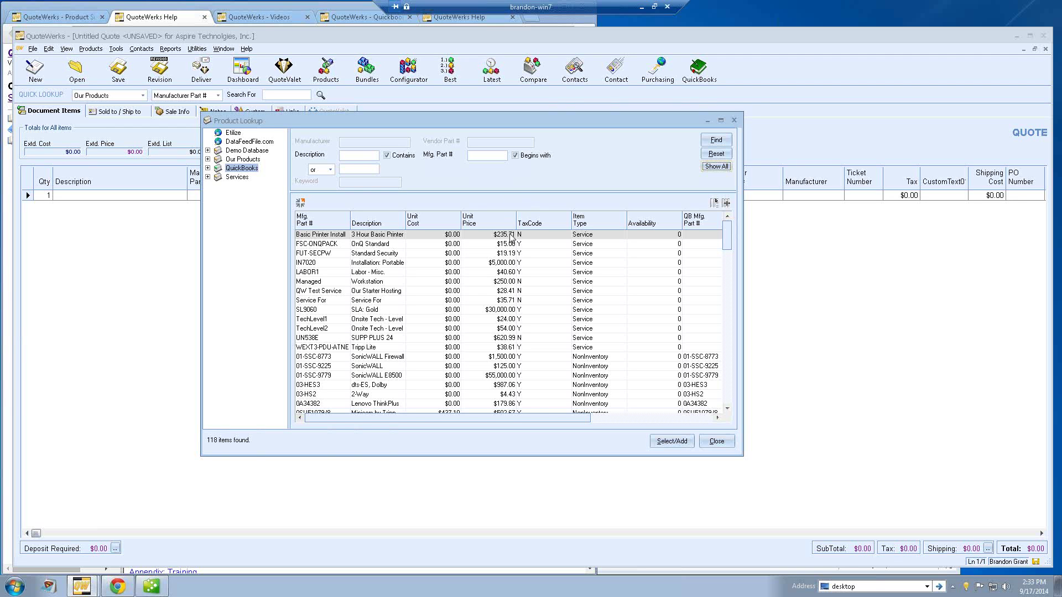
Add the QuickBooks items 0SU51079/8 (Minicom by Tripp) and 14AF42 (14" TV PUREFLAT) together to the quote
left_click(441, 322)
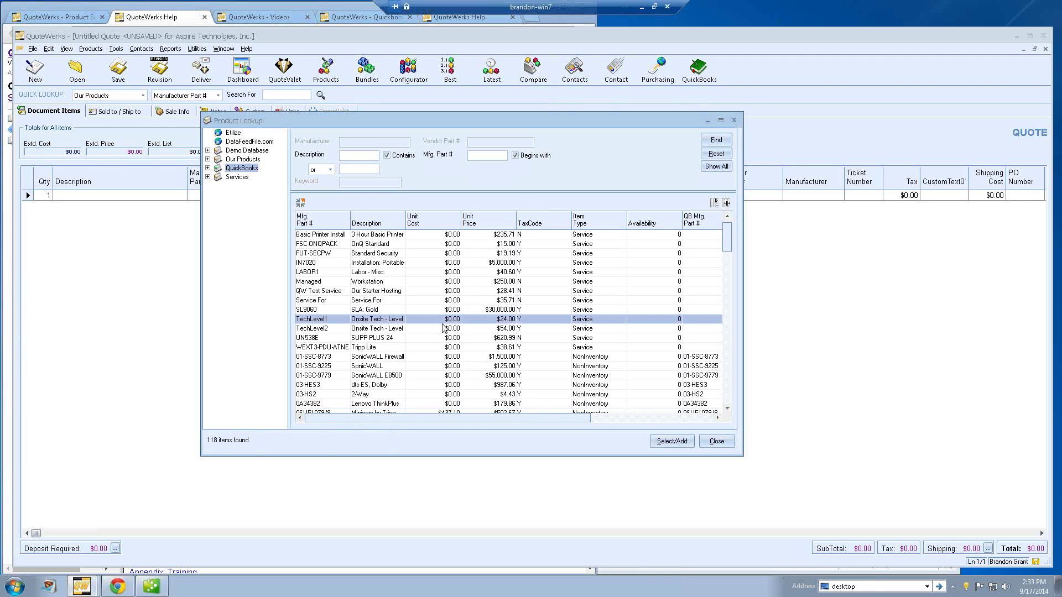
scroll(443, 326, "down", 2)
left_click(442, 366)
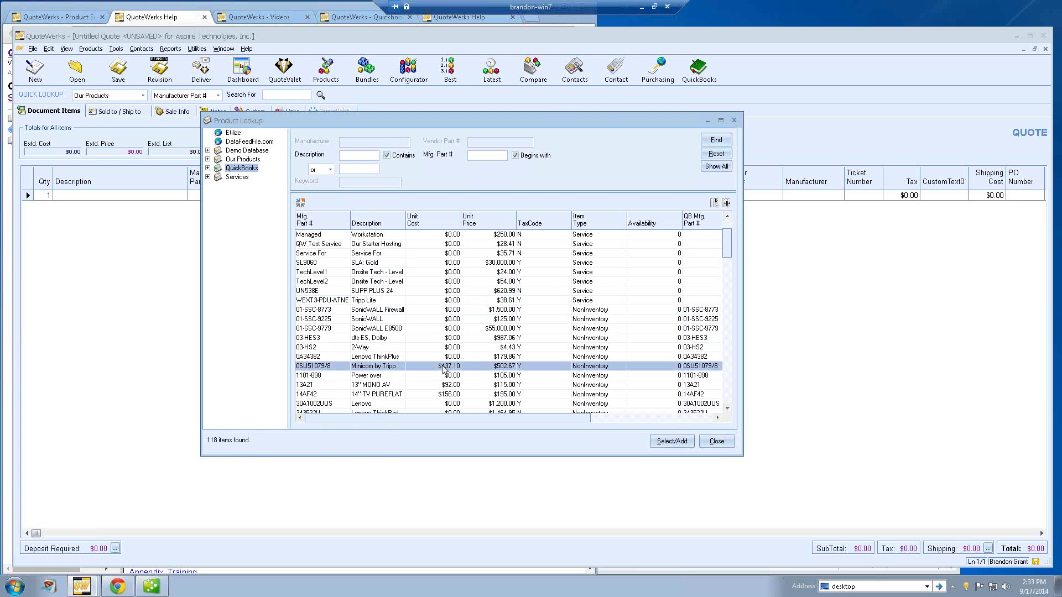
left_click(449, 394, "ctrl")
right_click(450, 397)
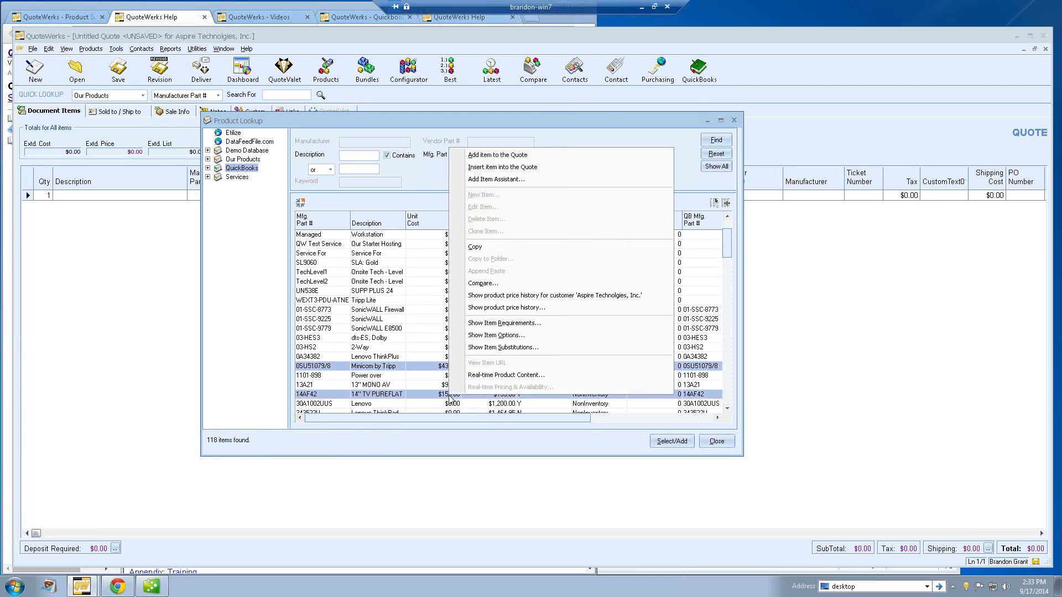
left_click(484, 158)
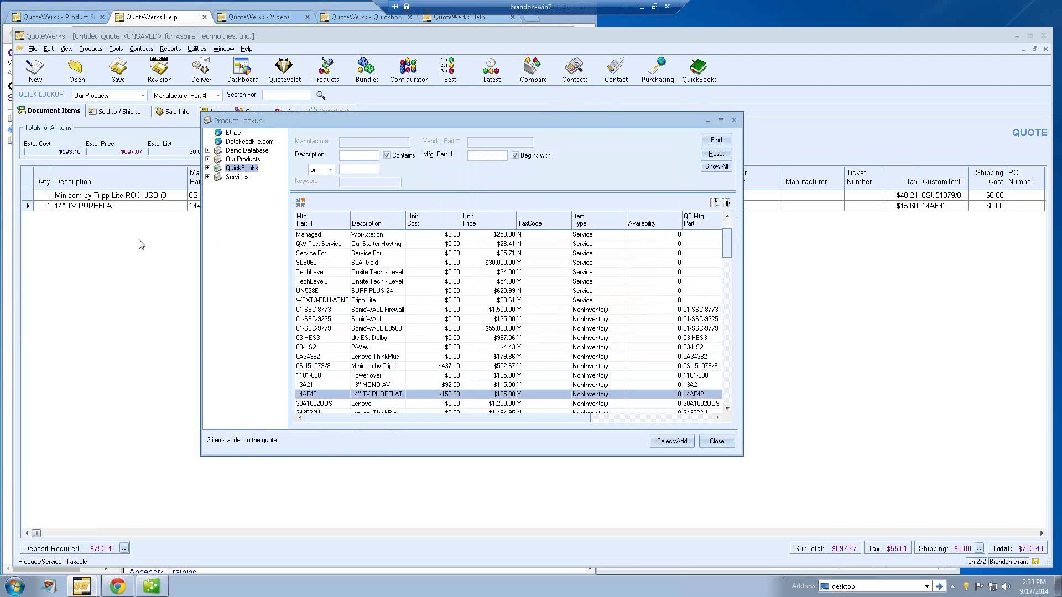
Add the Our Products items VSXD711, UI-AMPTHREE and SI1260 together to the quote, and close the product lookup
left_click(239, 160)
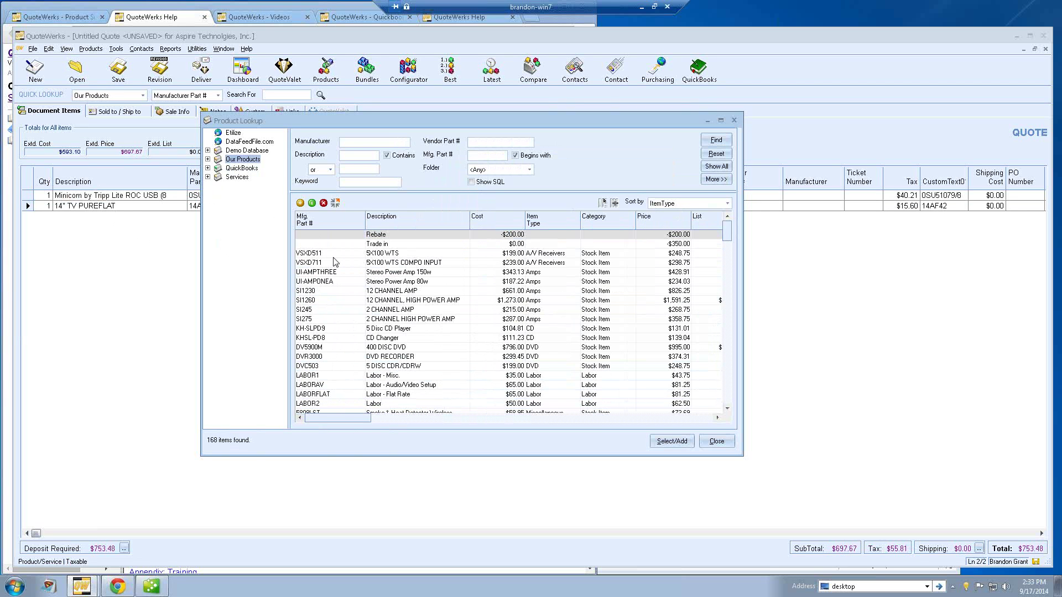
left_click(378, 263)
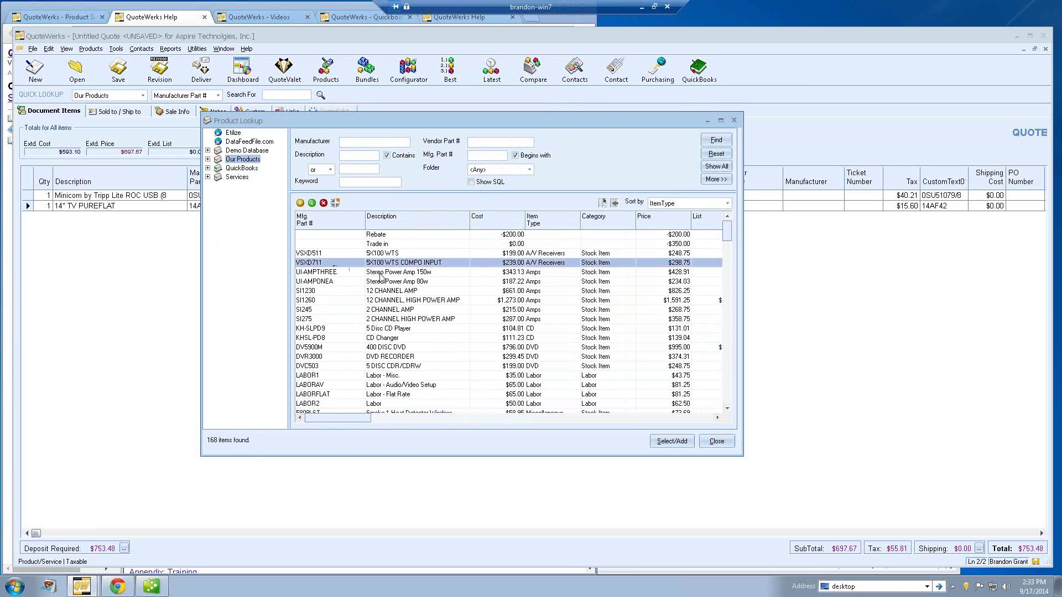
left_click(381, 272, "shift")
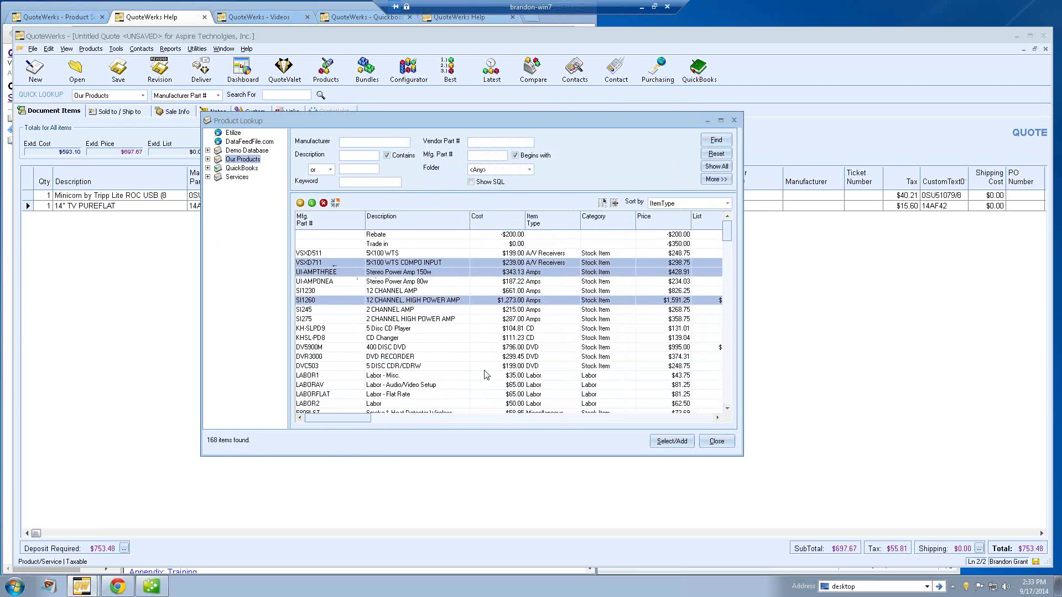
left_click(671, 440)
left_click(553, 362)
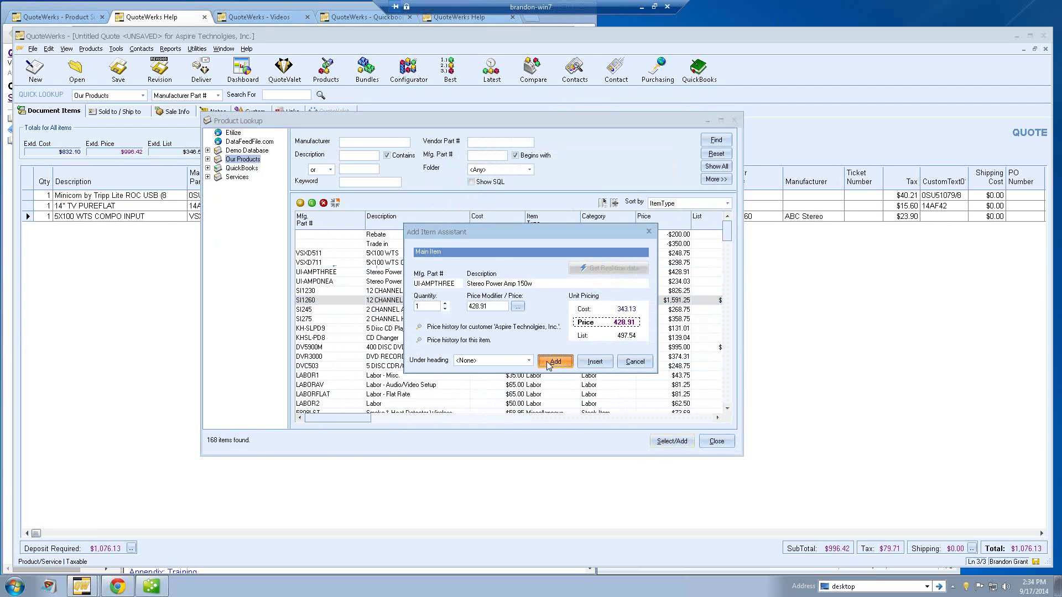
left_click(553, 362)
left_click(553, 363)
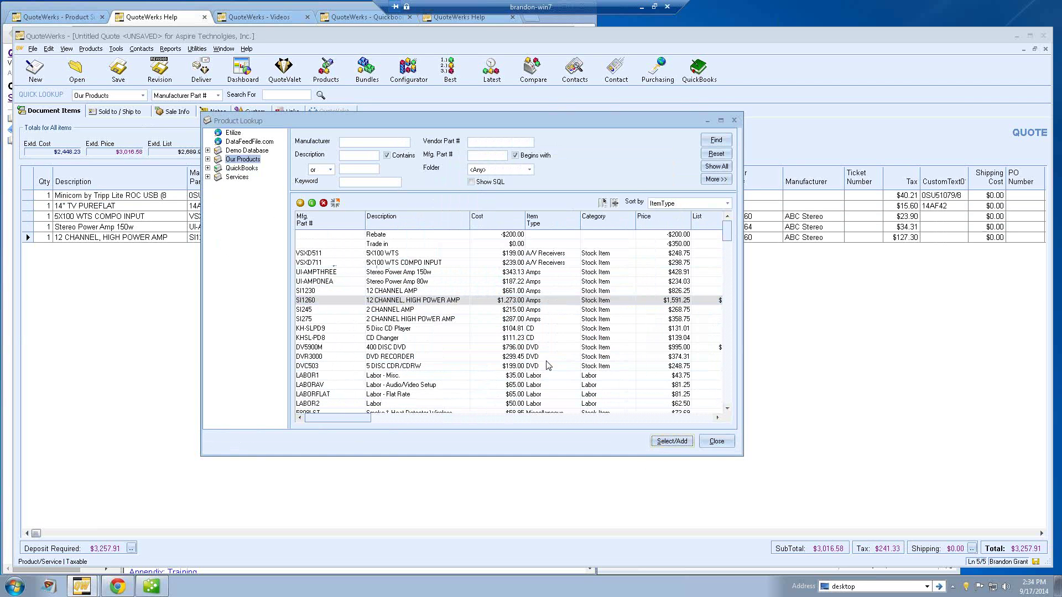
left_click(717, 441)
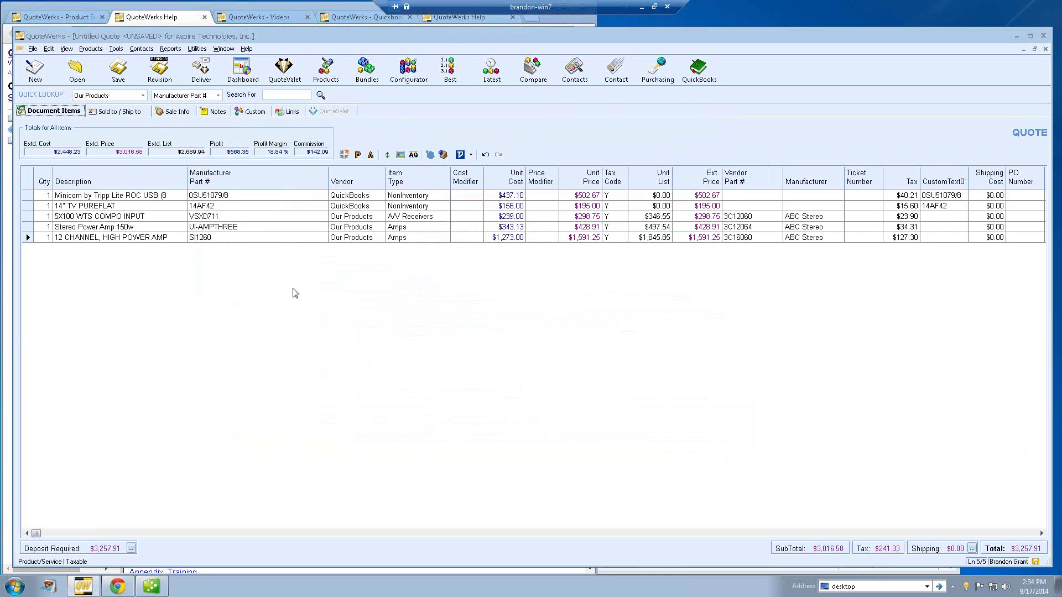
Save the quote under its suggested name and status Open, and check its sale information
left_click(120, 72)
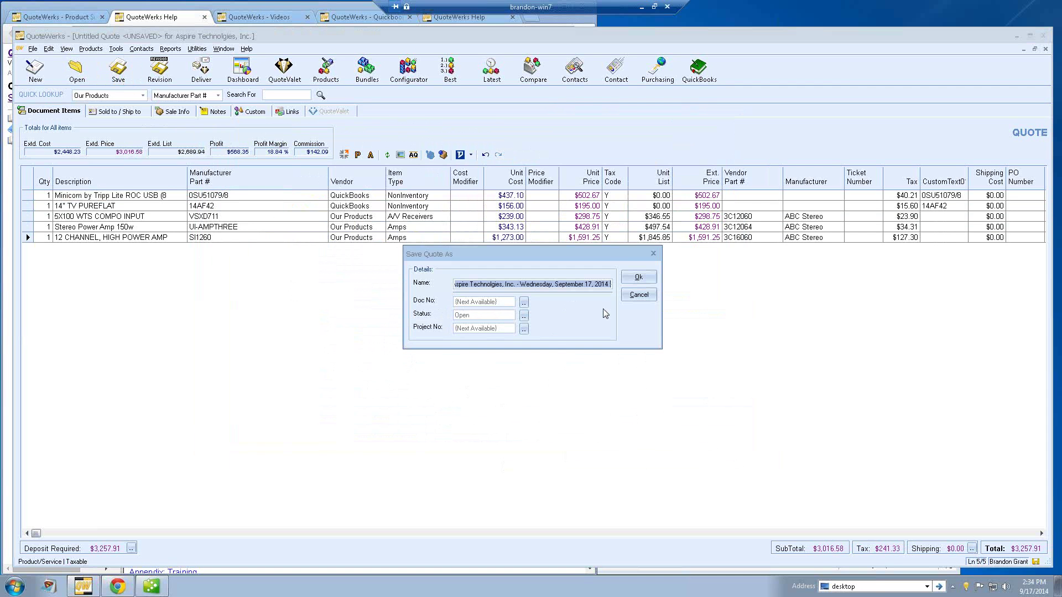
left_click(636, 277)
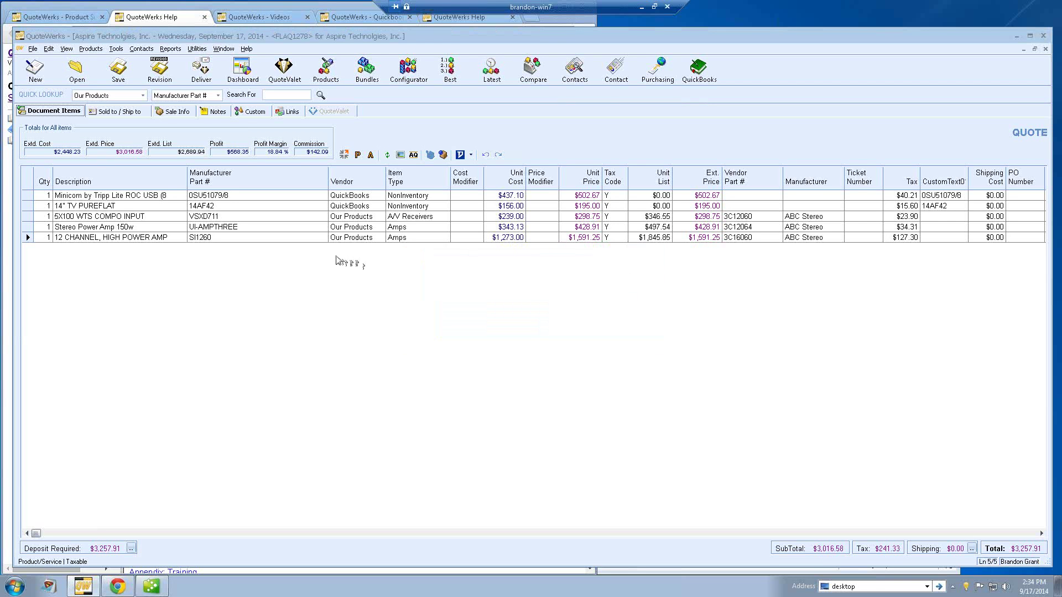
left_click(181, 114)
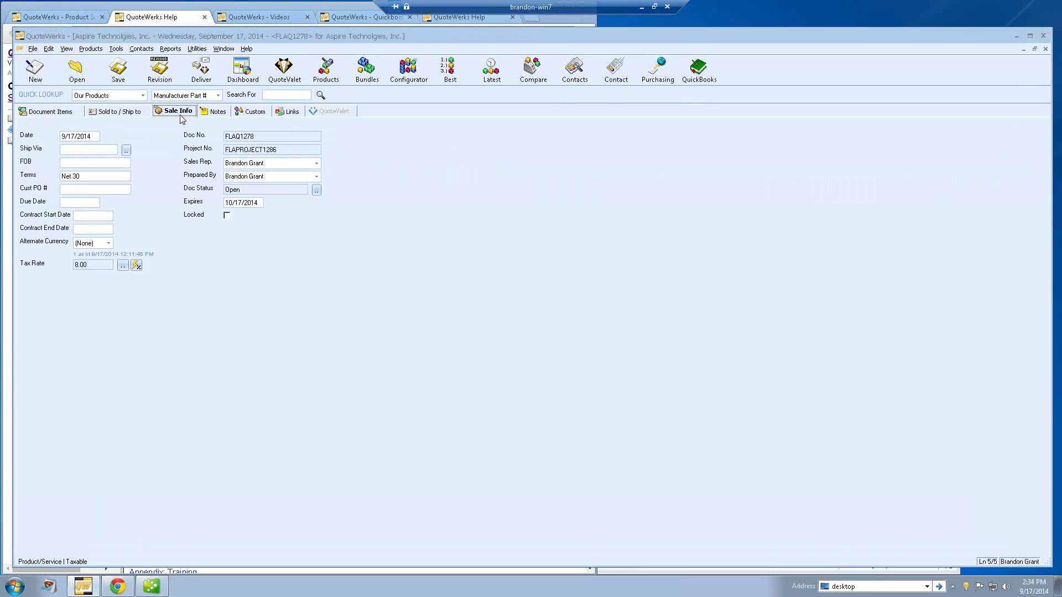
left_click(66, 115)
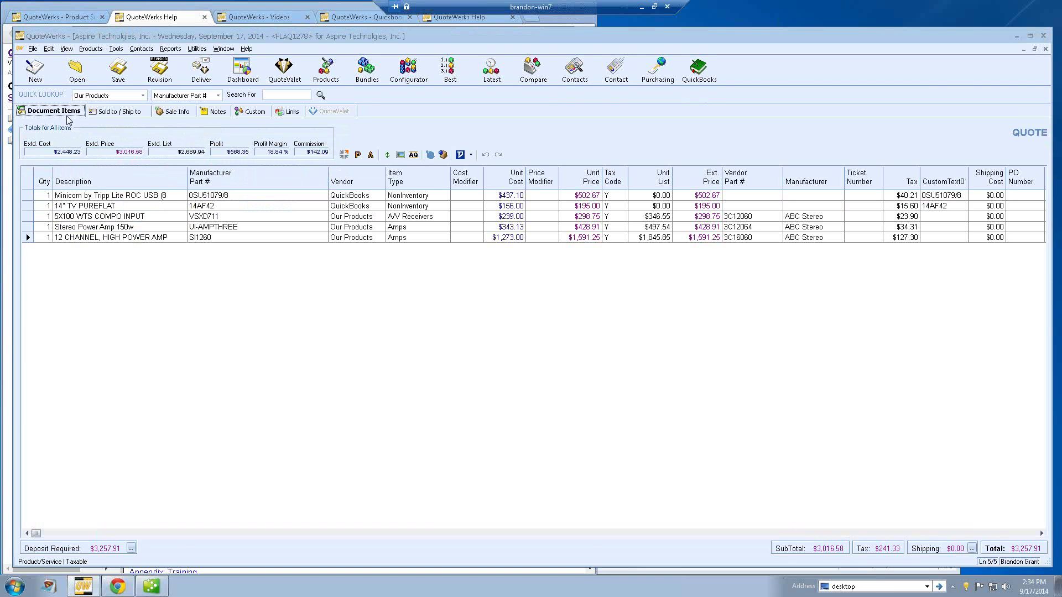
Convert the saved quote to an order with the default conversion options, overriding the approval requirement
left_click(33, 49)
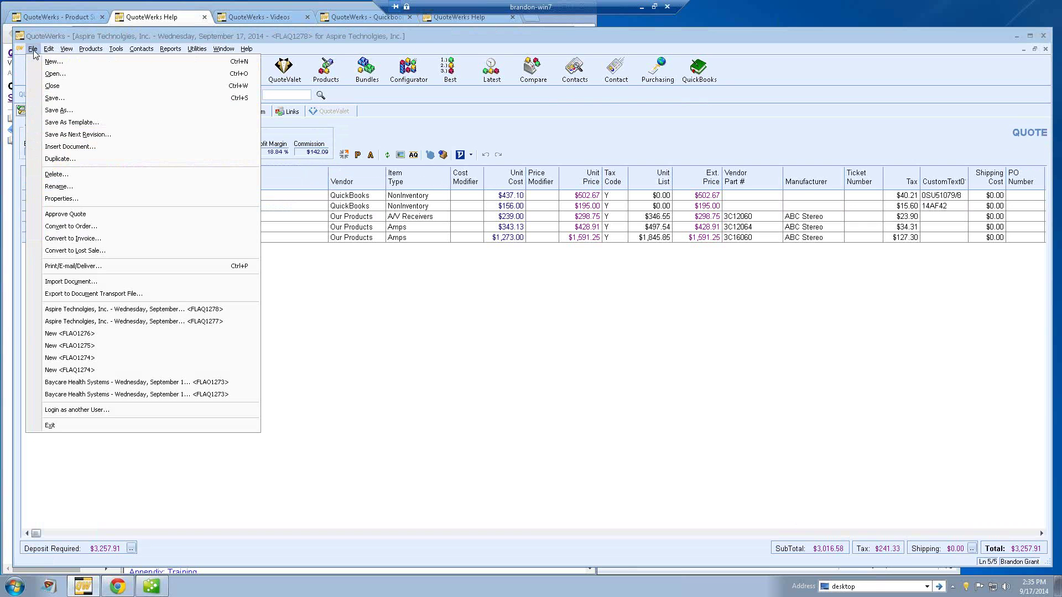
left_click(90, 230)
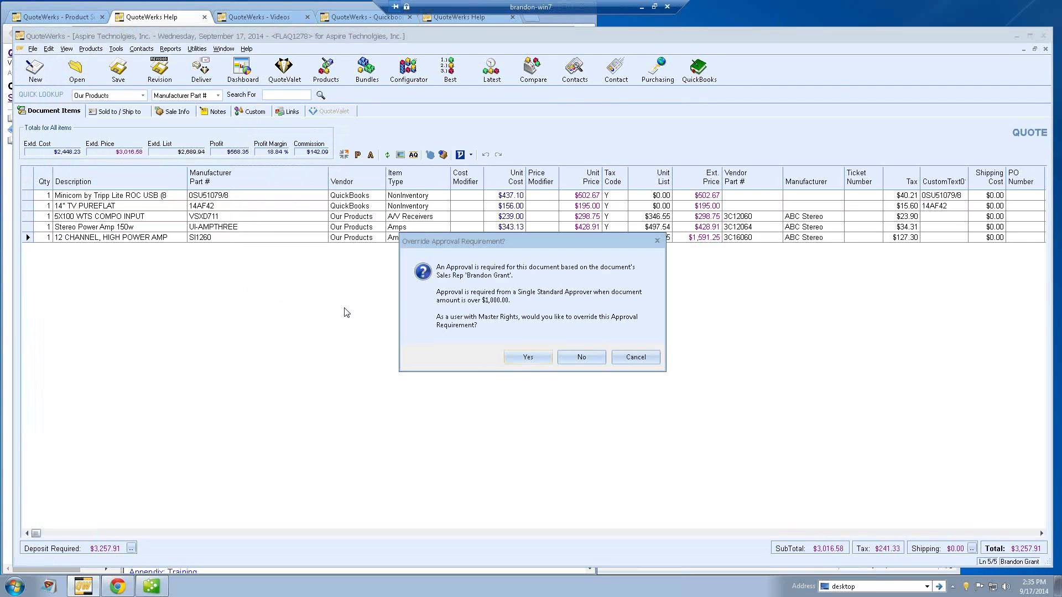
left_click(520, 361)
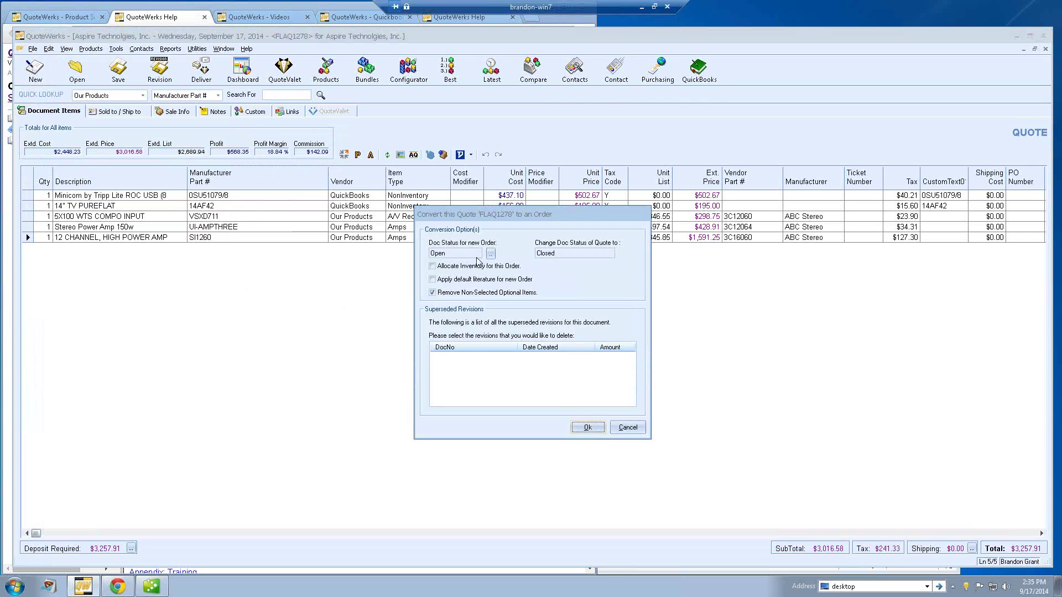
left_click(587, 427)
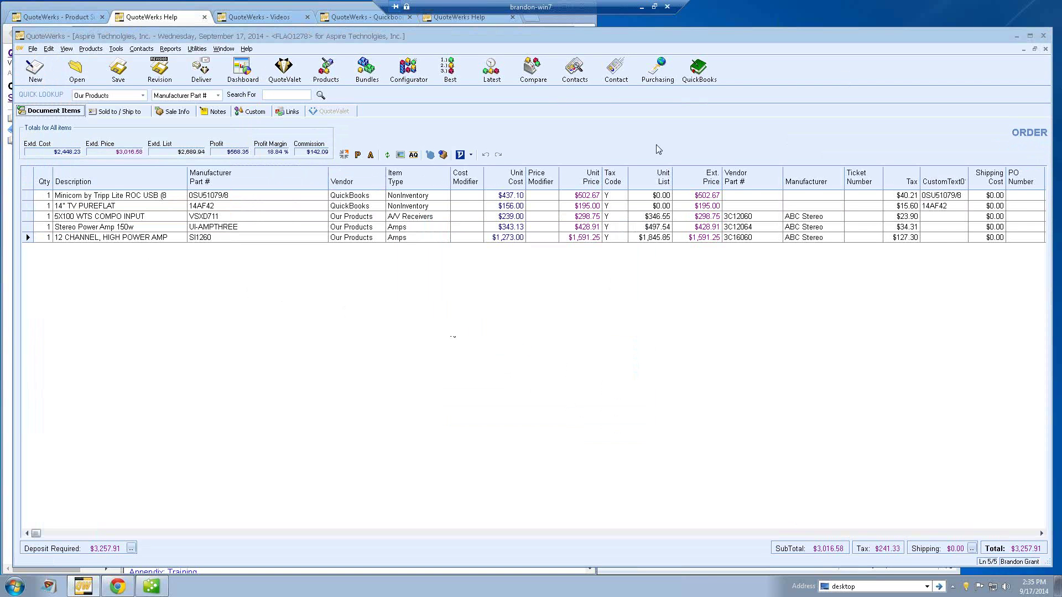
Start the export to QuickBooks and filter the non-exported documents to Today
left_click(689, 98)
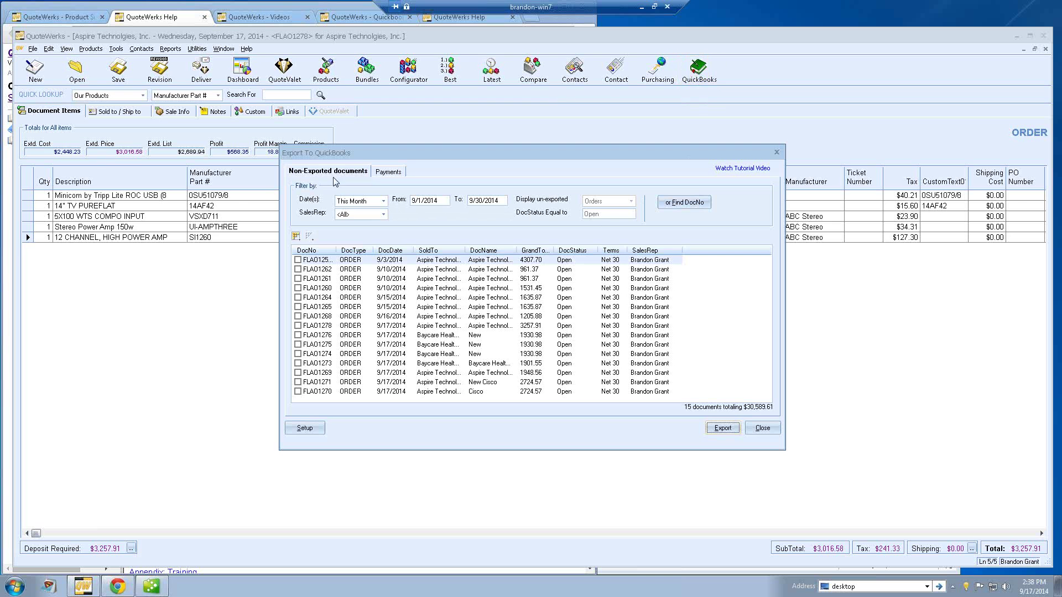
left_click(382, 201)
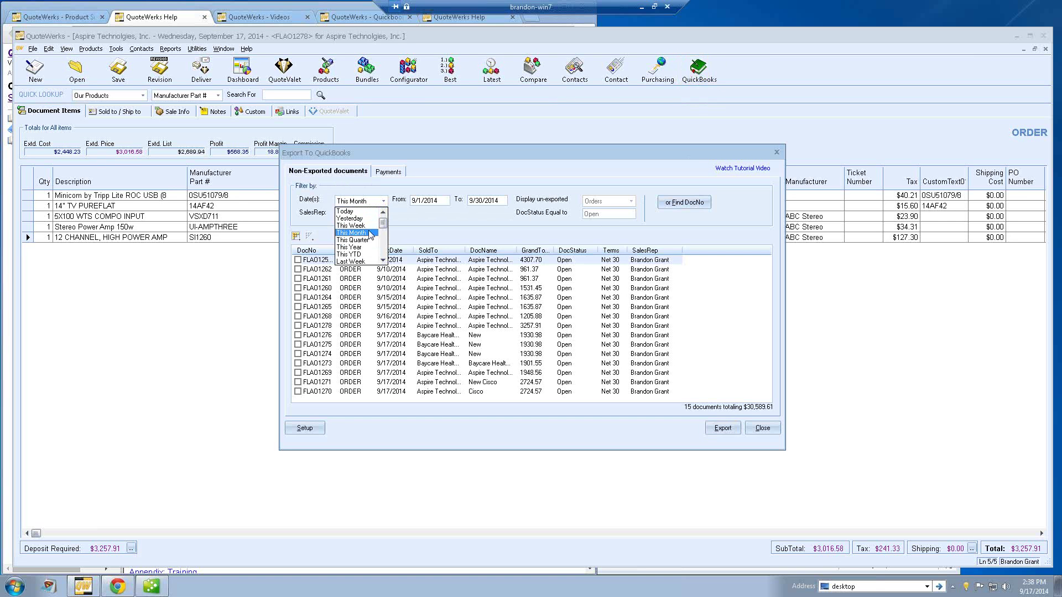
left_click(349, 211)
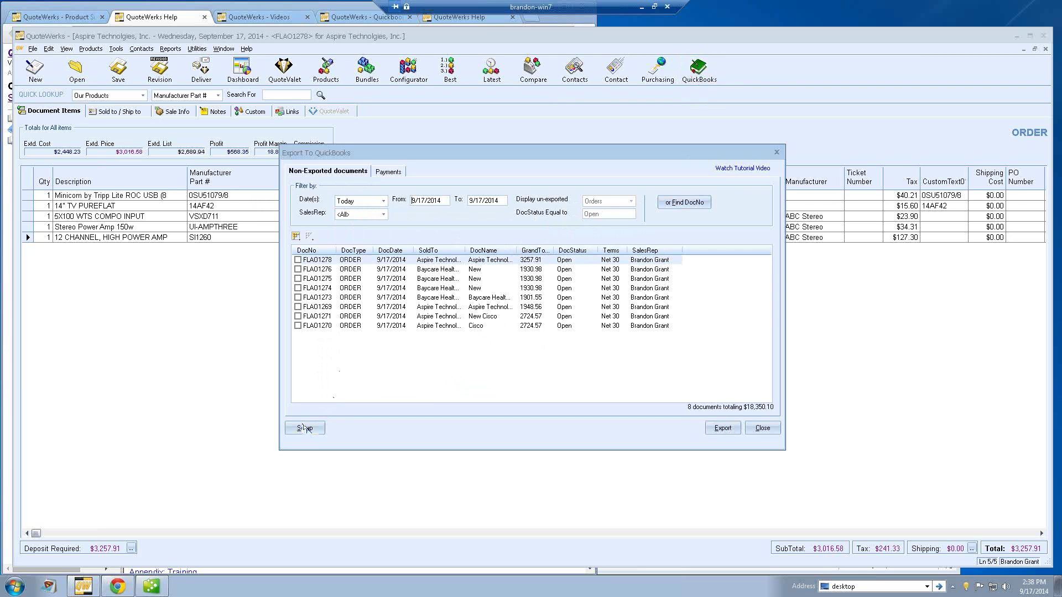
Examine the QuickBooks link setup choices for transaction type, invoice numbering, transaction date and purchase order integration
left_click(305, 428)
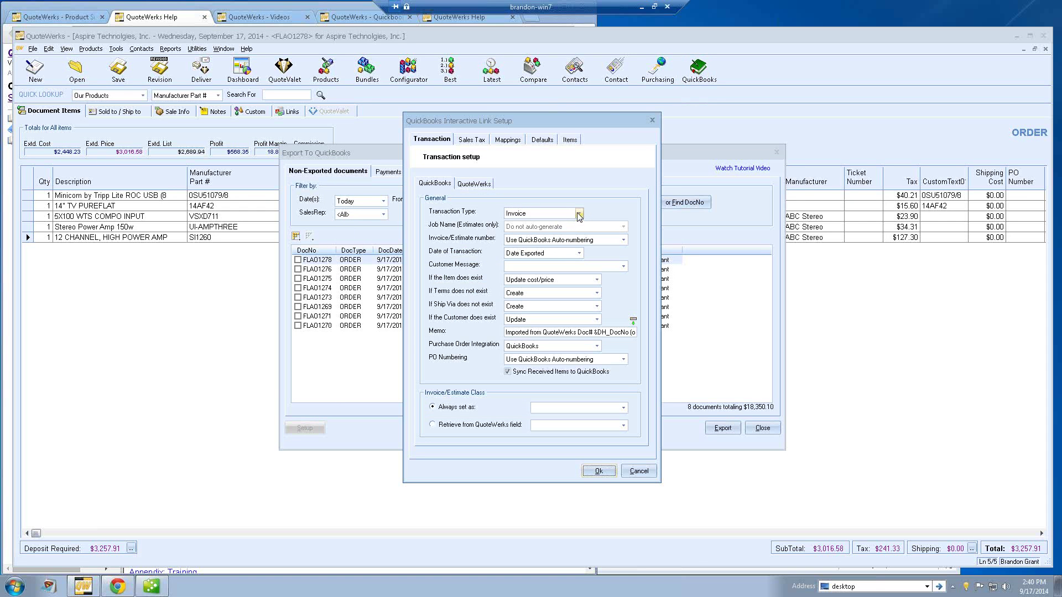
left_click(579, 214)
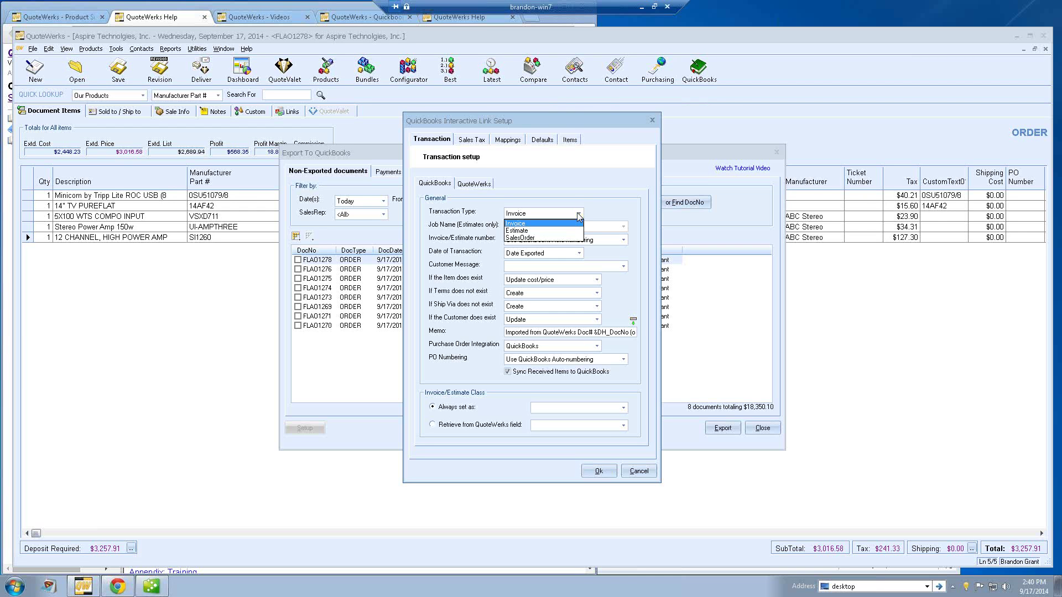
left_click(578, 214)
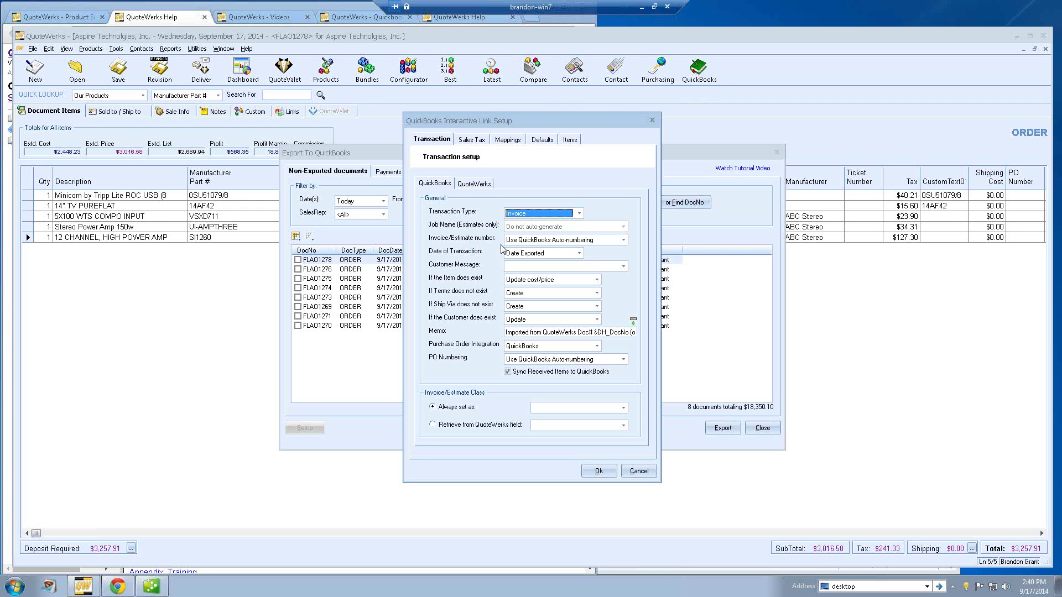
left_click(624, 241)
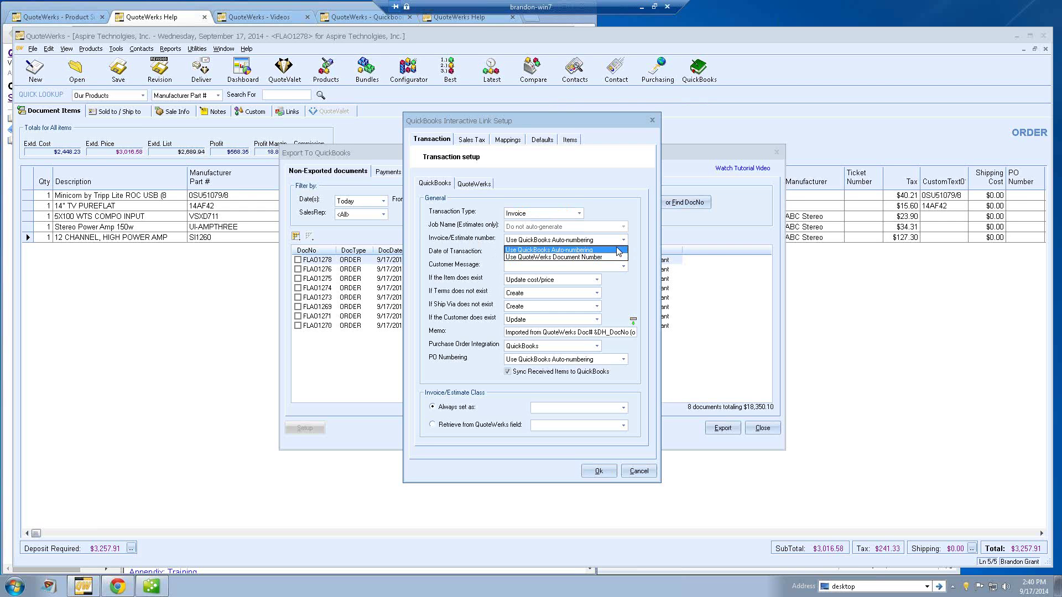
left_click(617, 249)
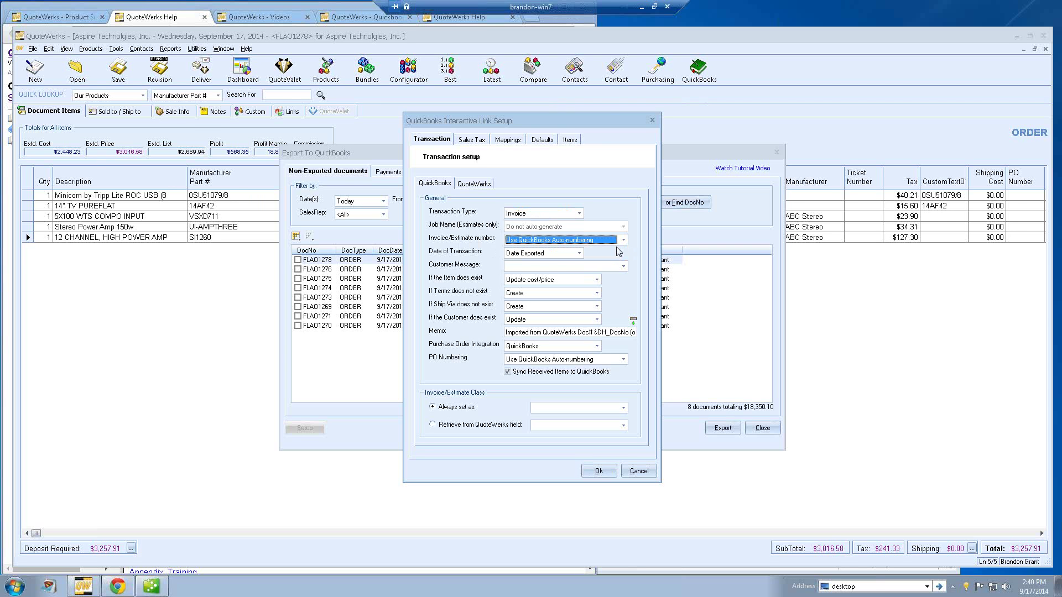
left_click(579, 254)
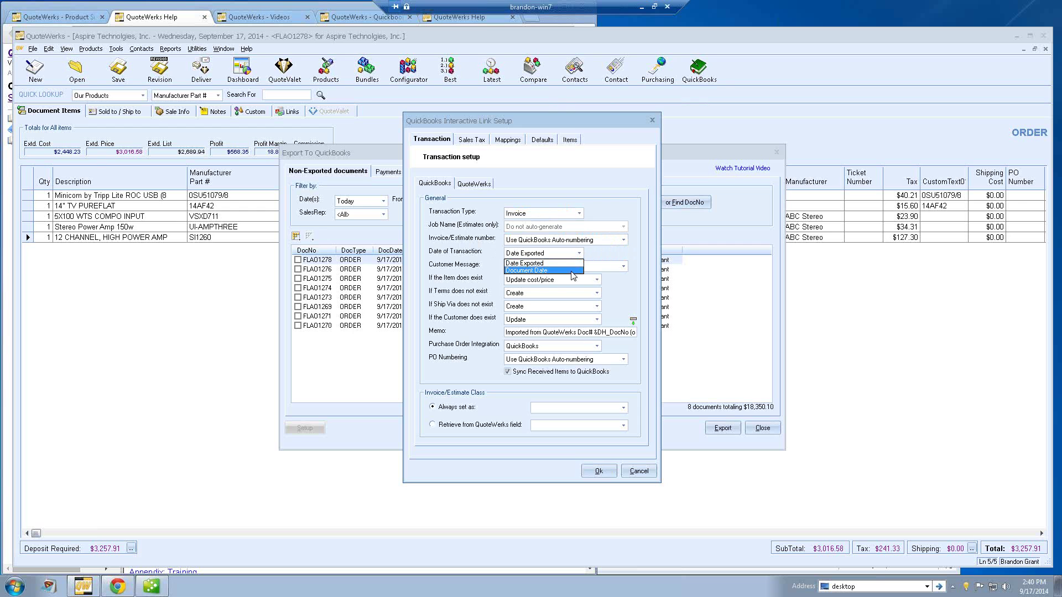
left_click(603, 257)
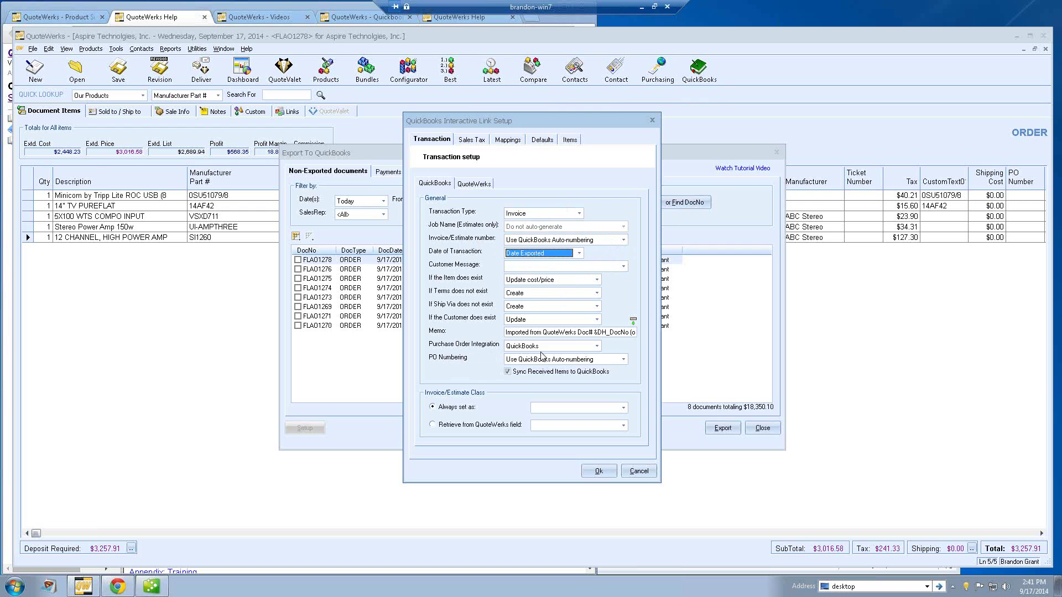
left_click(596, 347)
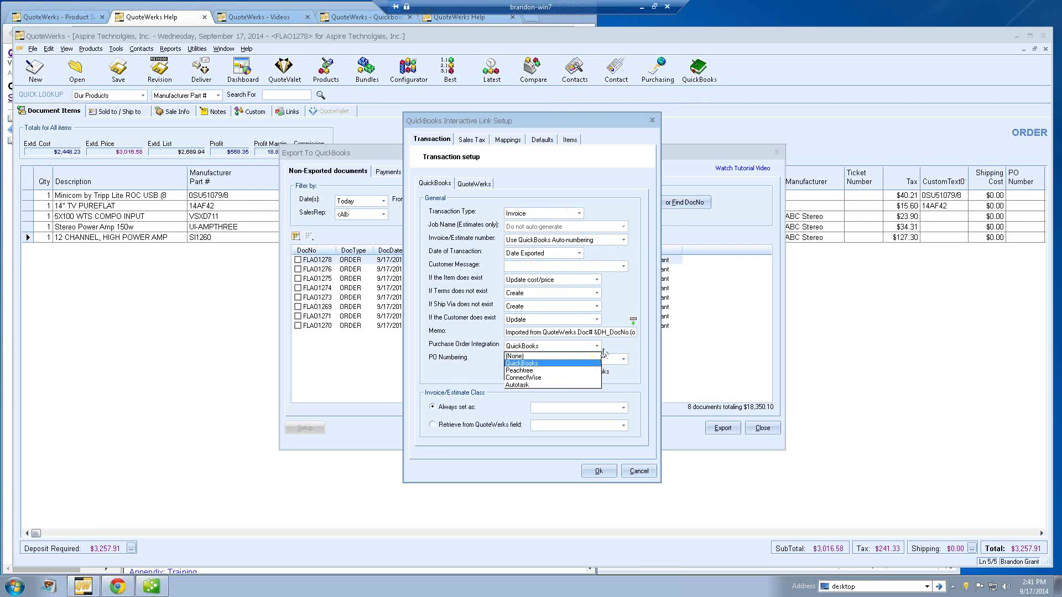
left_click(610, 357)
Review the after-export document status in the link setup, then accept the setup and dismiss the prompt to mark ItemReceipt records as exported
left_click(474, 184)
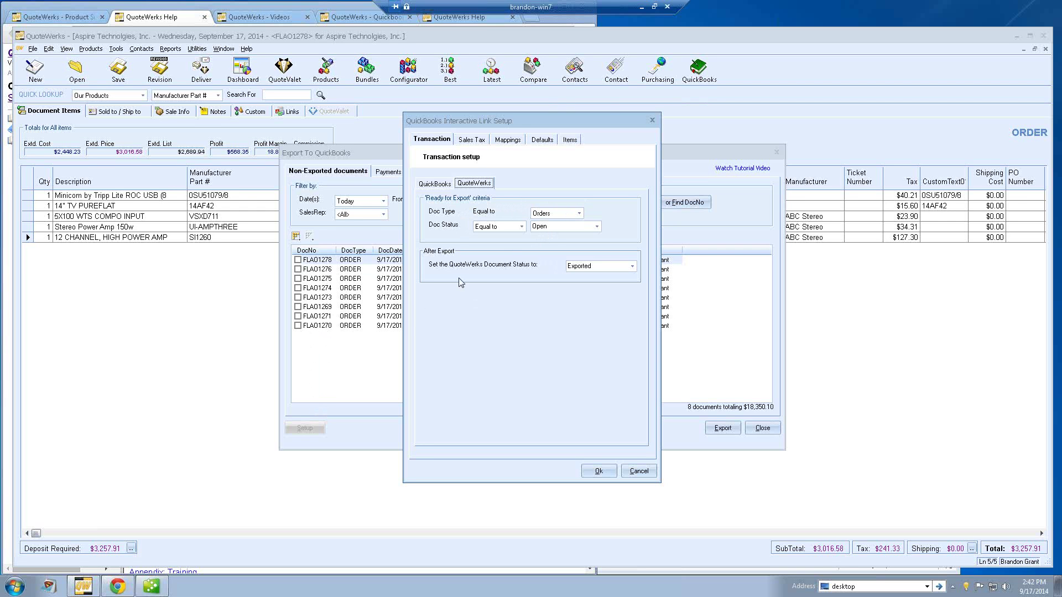
left_click(632, 268)
left_click(632, 269)
left_click(598, 471)
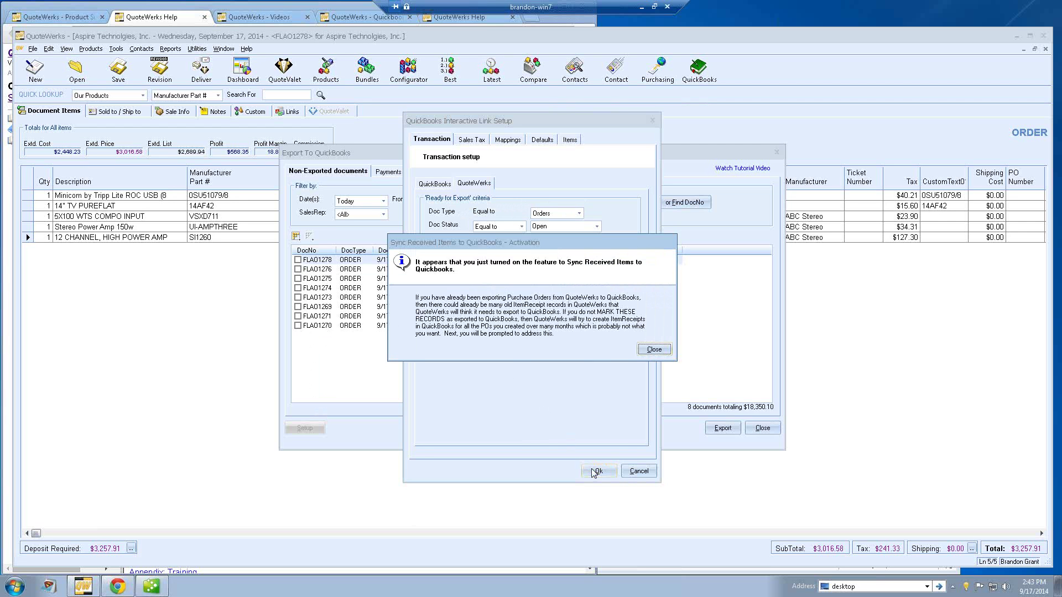
left_click(650, 348)
left_click(578, 335)
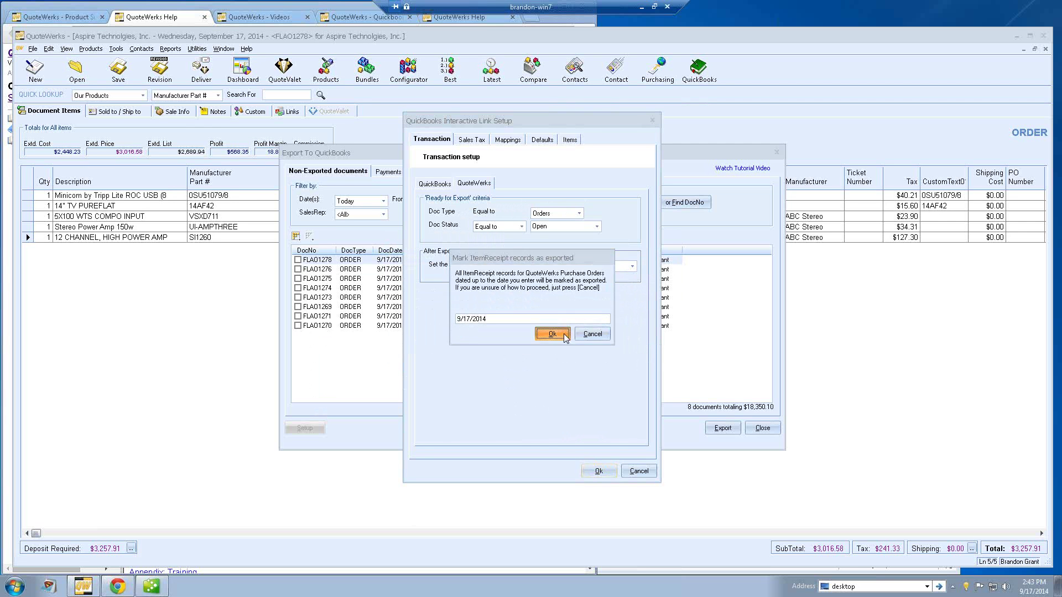
left_click(609, 334)
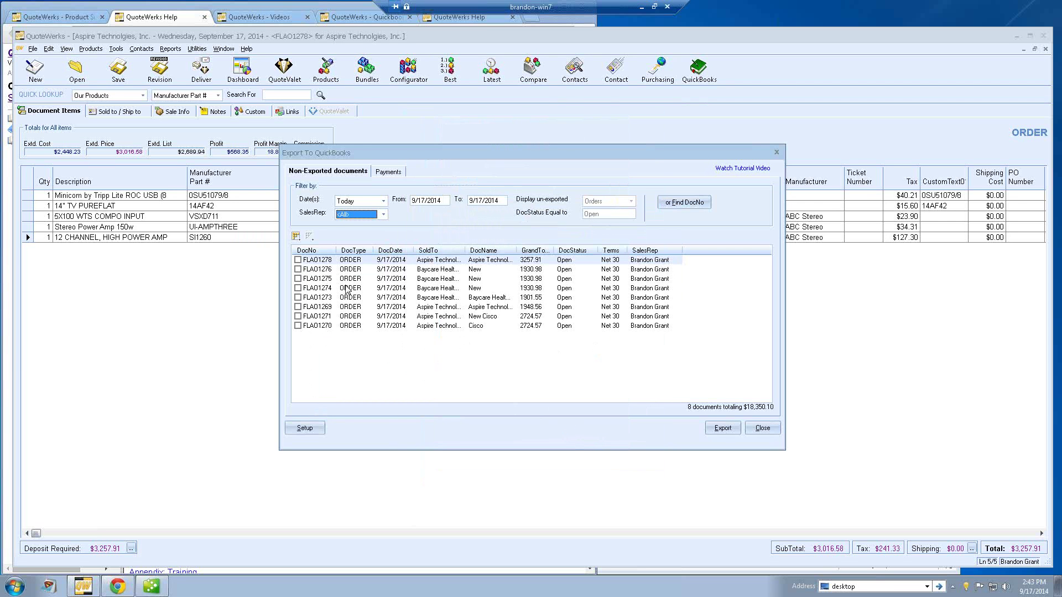
Export the newly converted Aspire Technolgies order to QuickBooks, leaving the corresponding sales rep initials as <None>
left_click(298, 259)
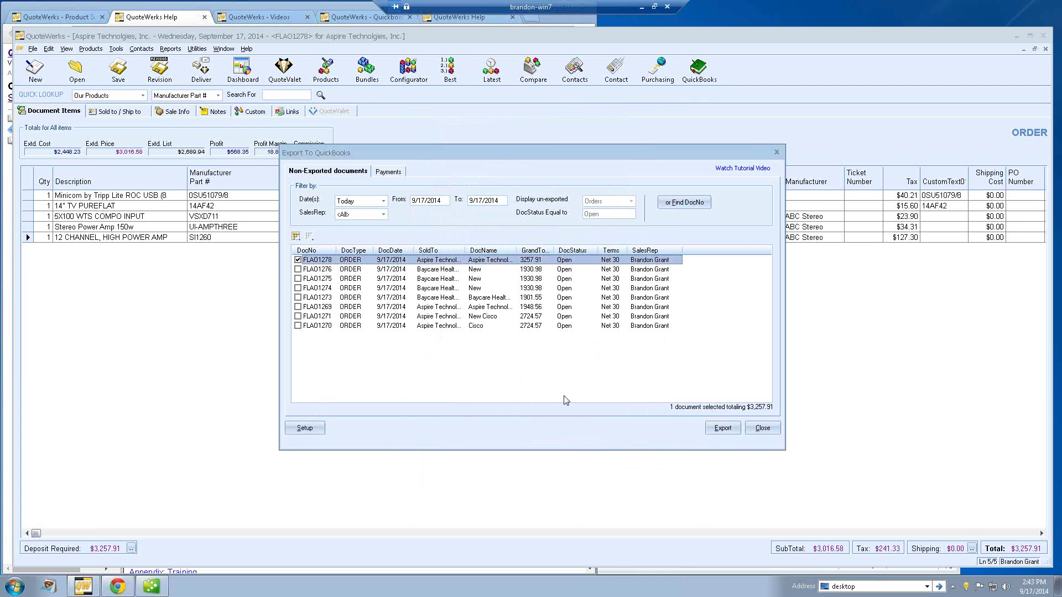
left_click(723, 429)
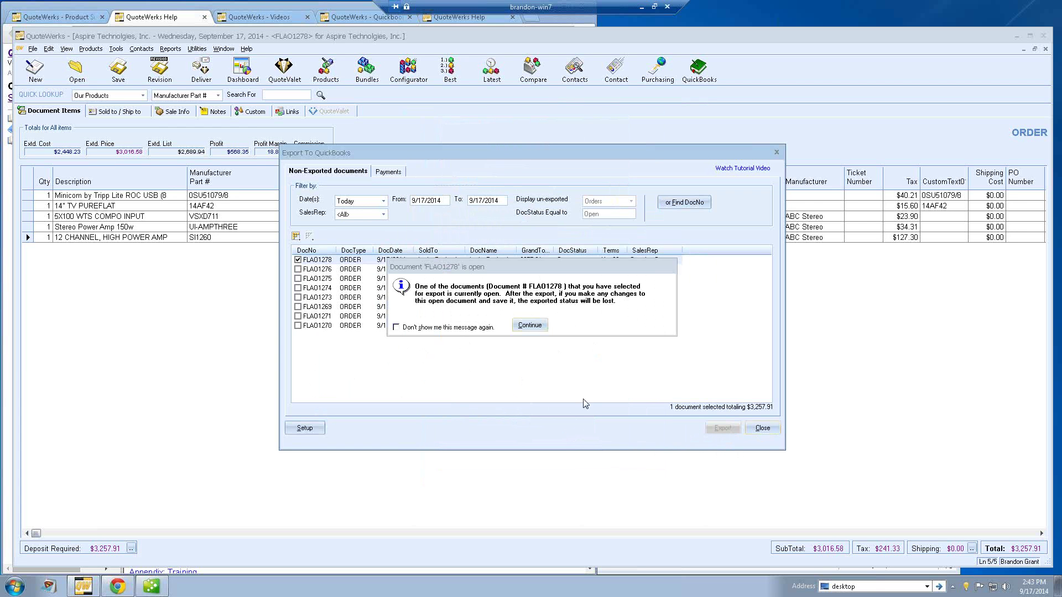
left_click(526, 330)
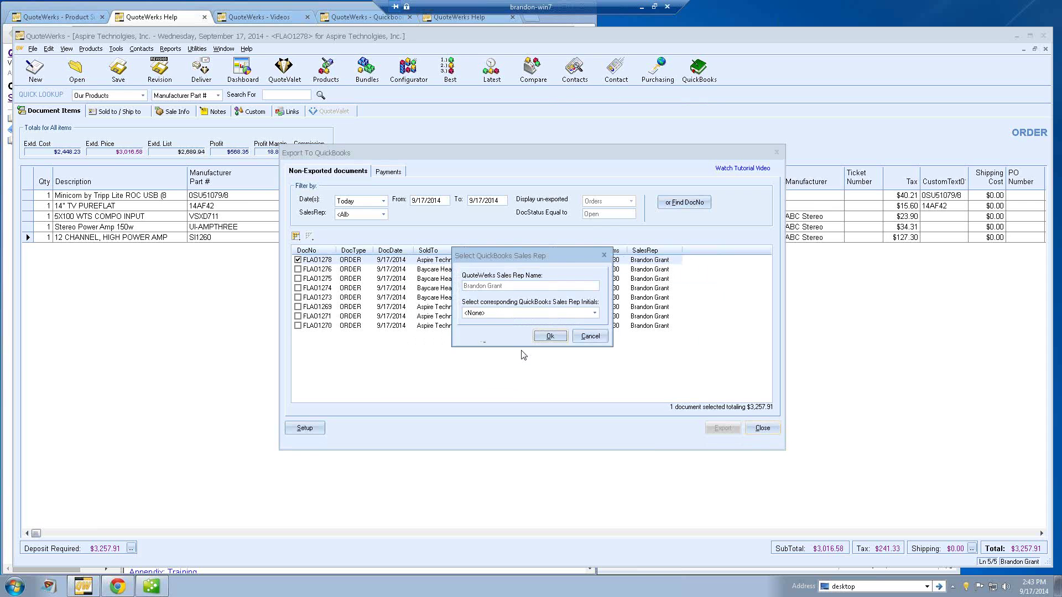
left_click(550, 336)
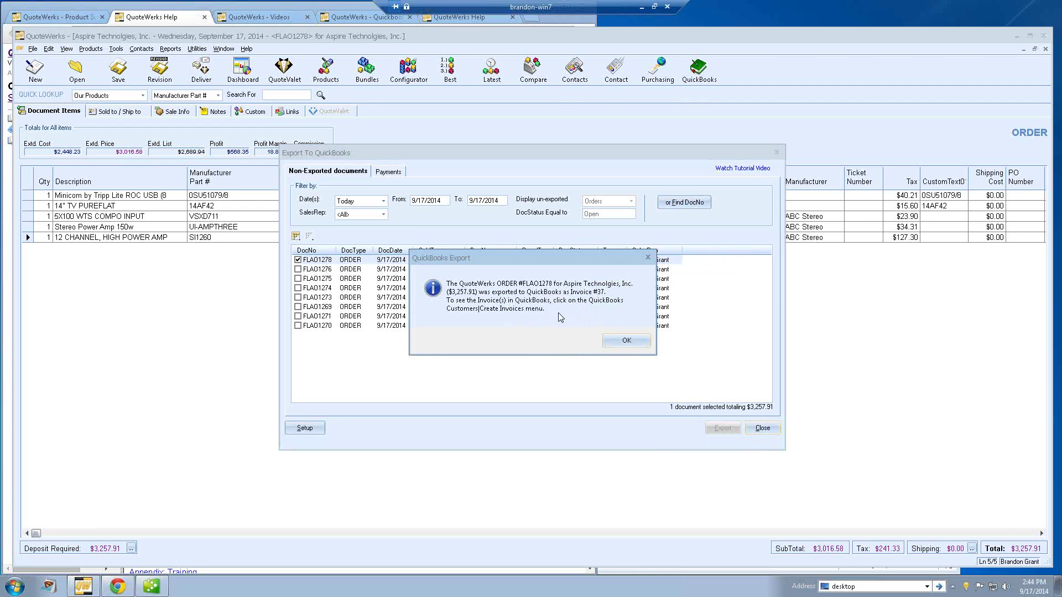
left_click(619, 341)
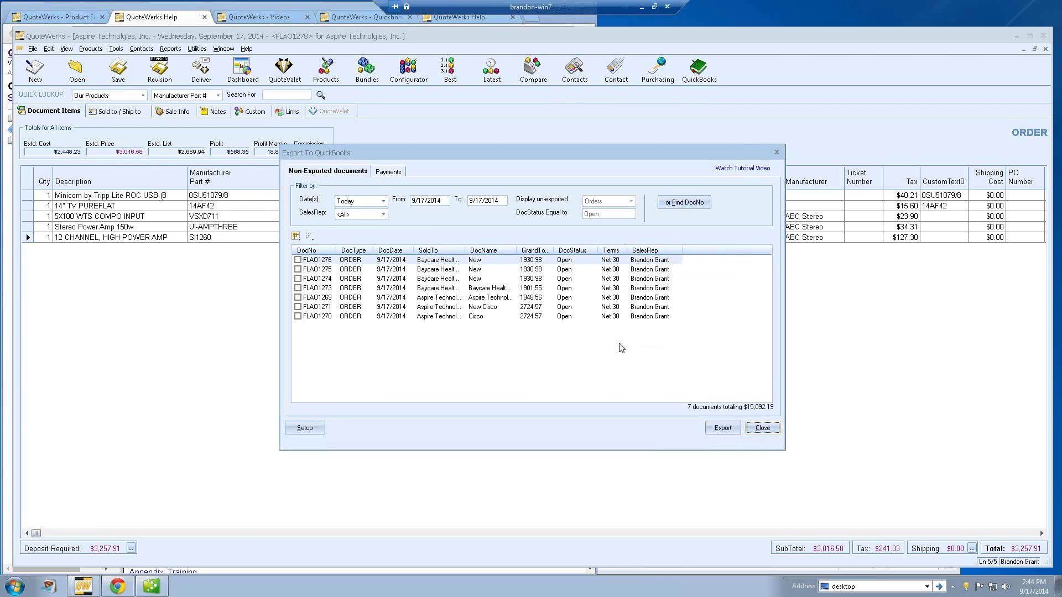
Switch to QuickBooks and examine the most recently exported Aspire Technolgies invoice, including its line items
left_click(151, 586)
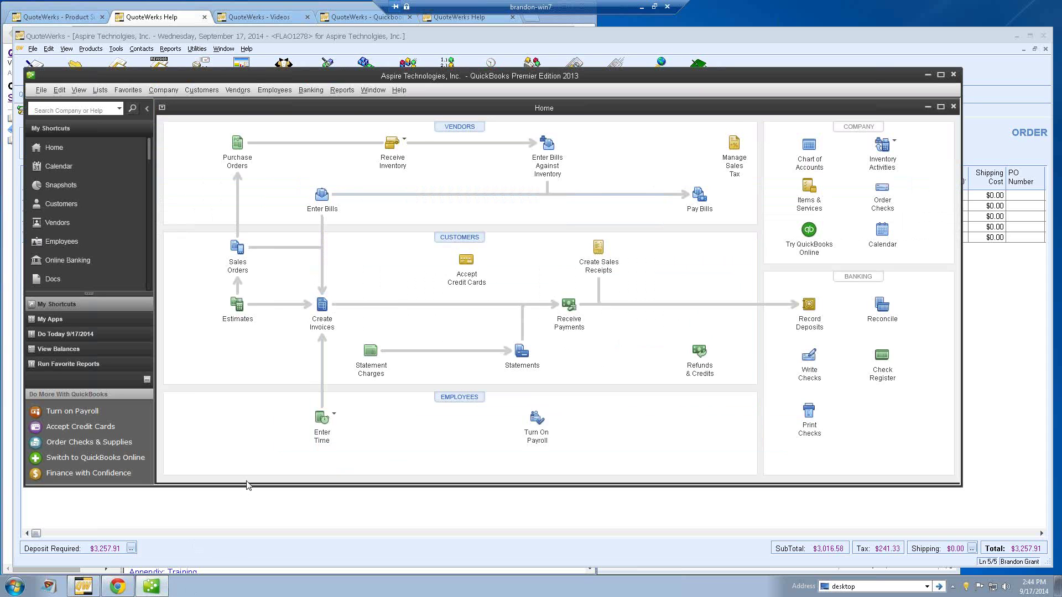
left_click(322, 306)
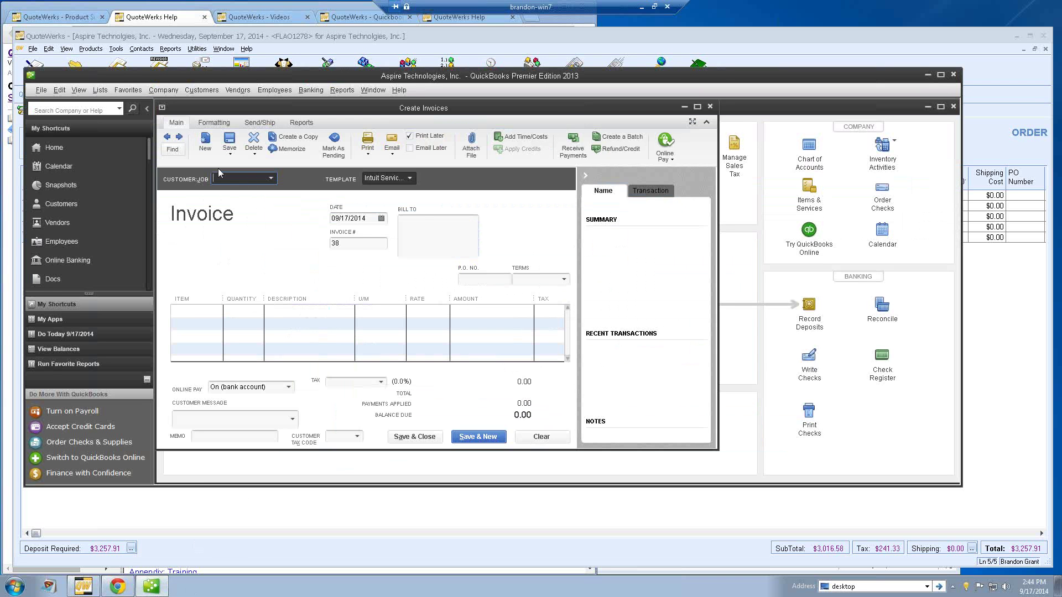
left_click(167, 136)
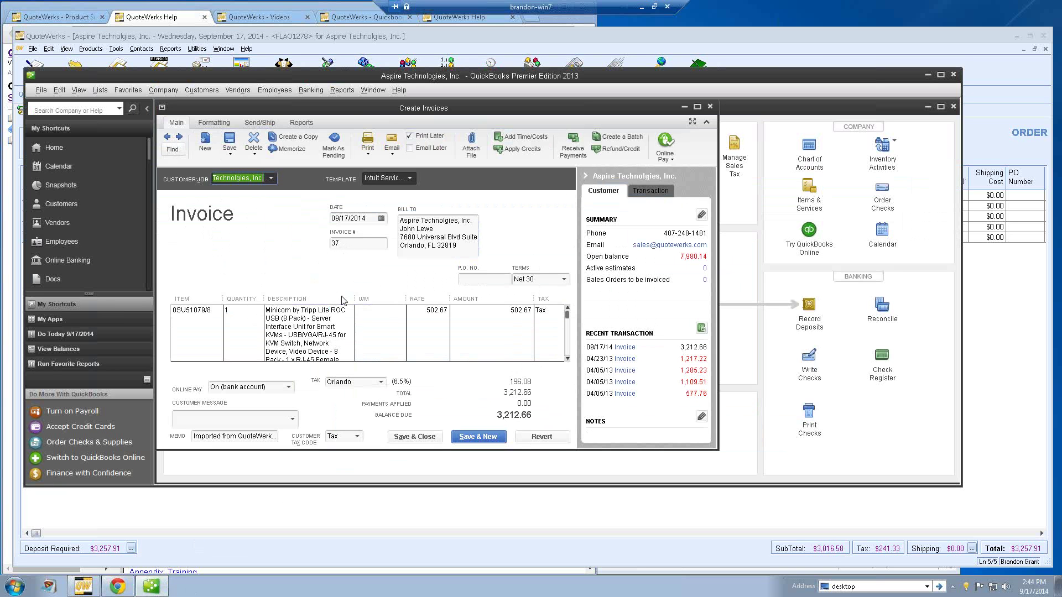
left_click(567, 359)
left_click(567, 358)
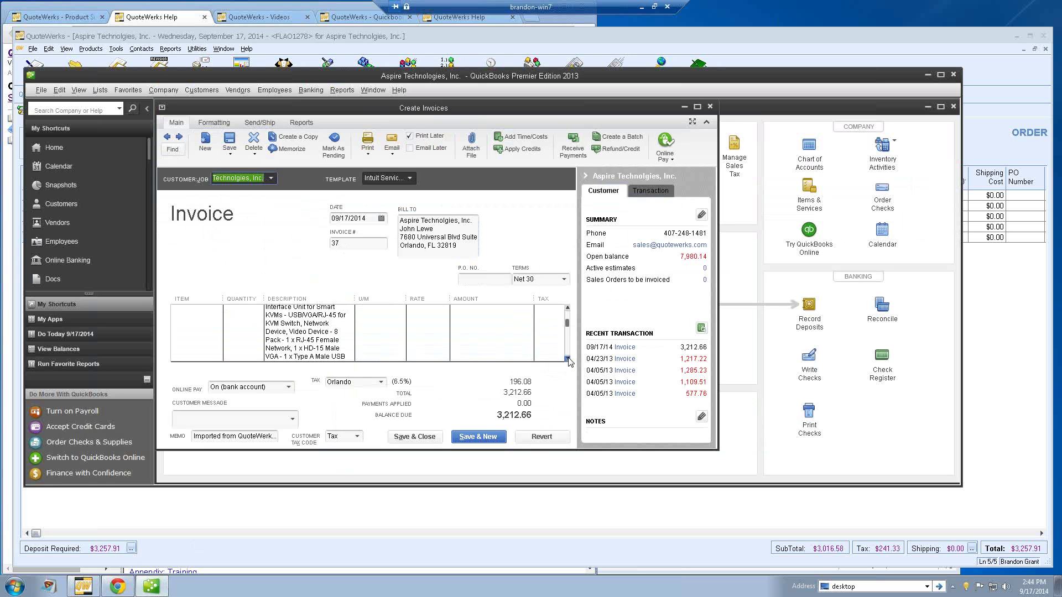
left_click(567, 359)
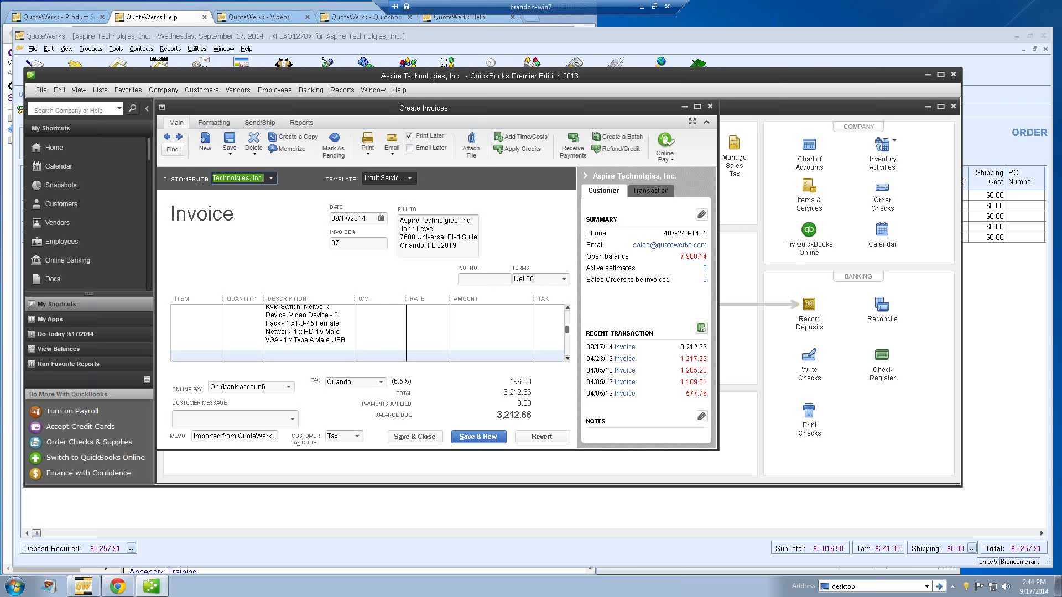
Return to QuoteWerks and export the first listed Baycare Health order to QuickBooks, leaving the sales rep initials as <None>
left_click(987, 141)
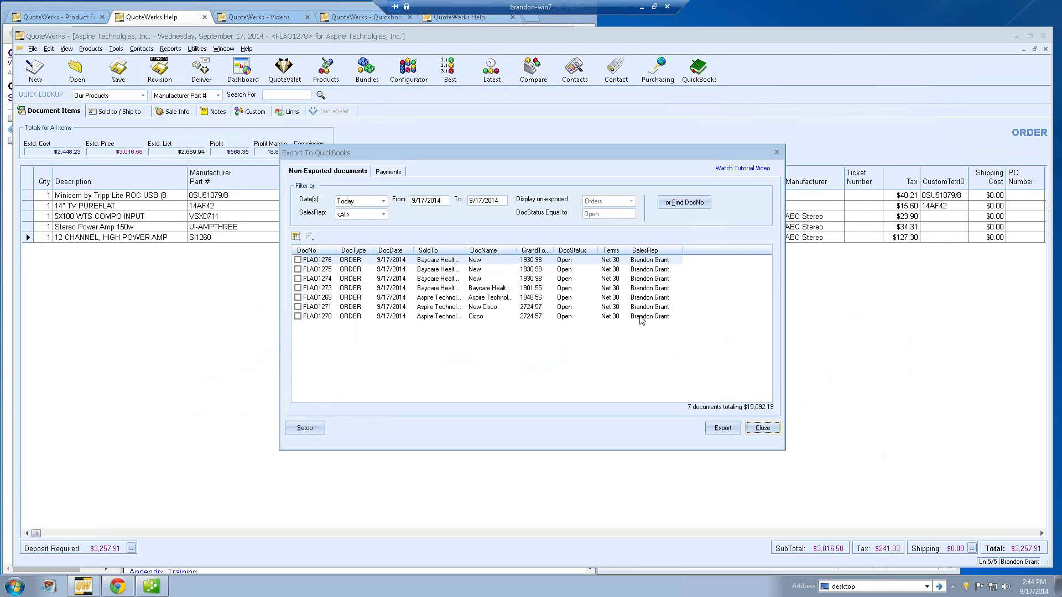
left_click(298, 260)
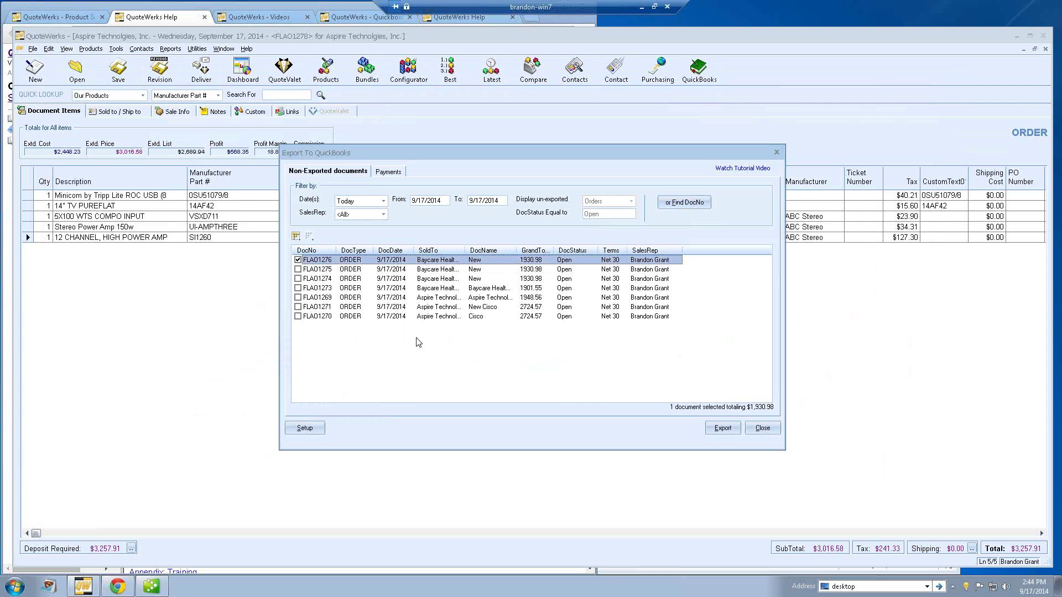
left_click(723, 429)
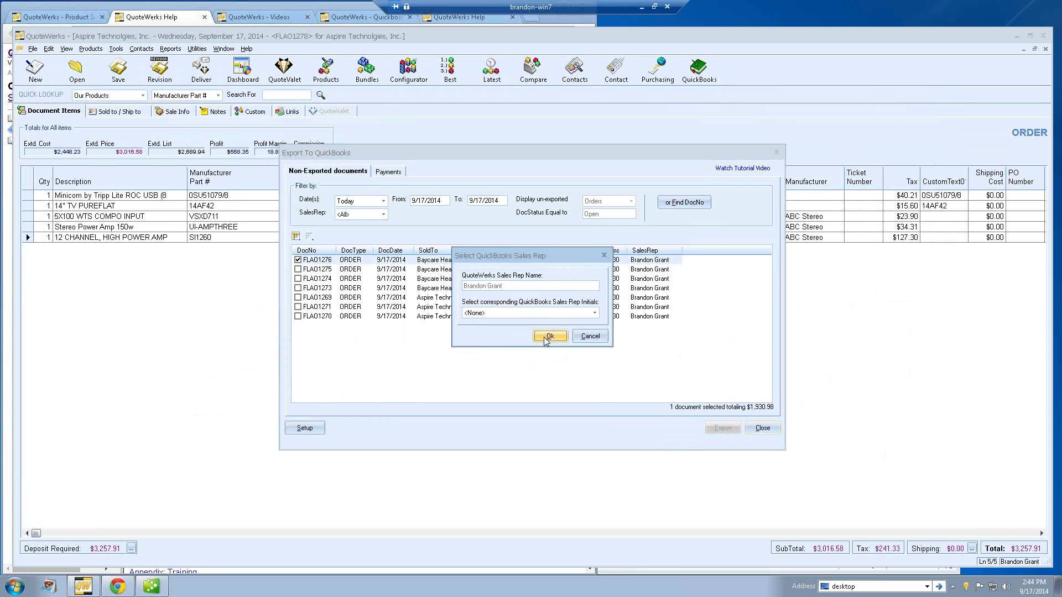
left_click(548, 337)
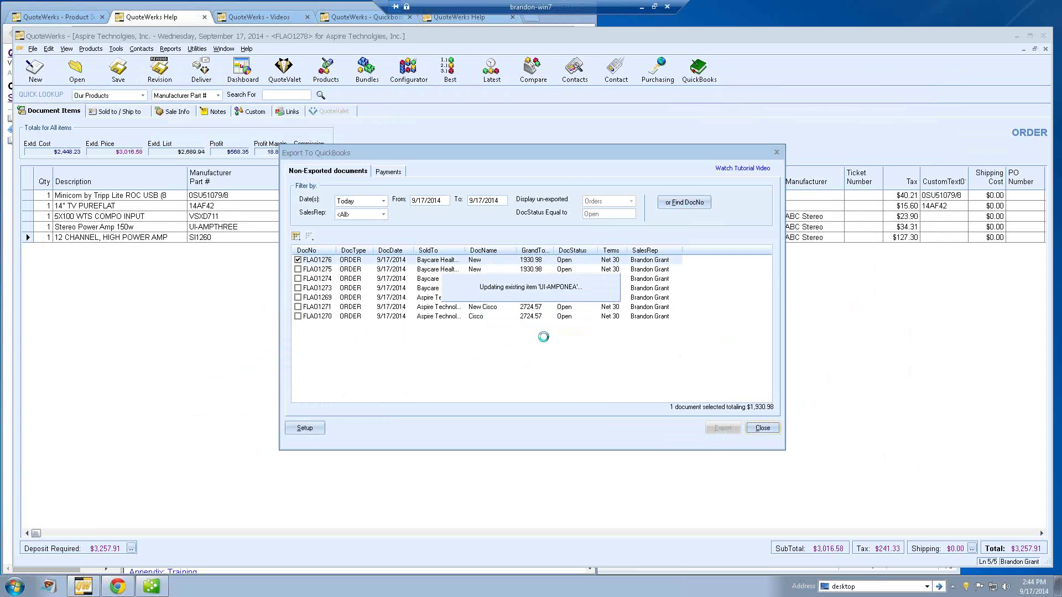
left_click(630, 345)
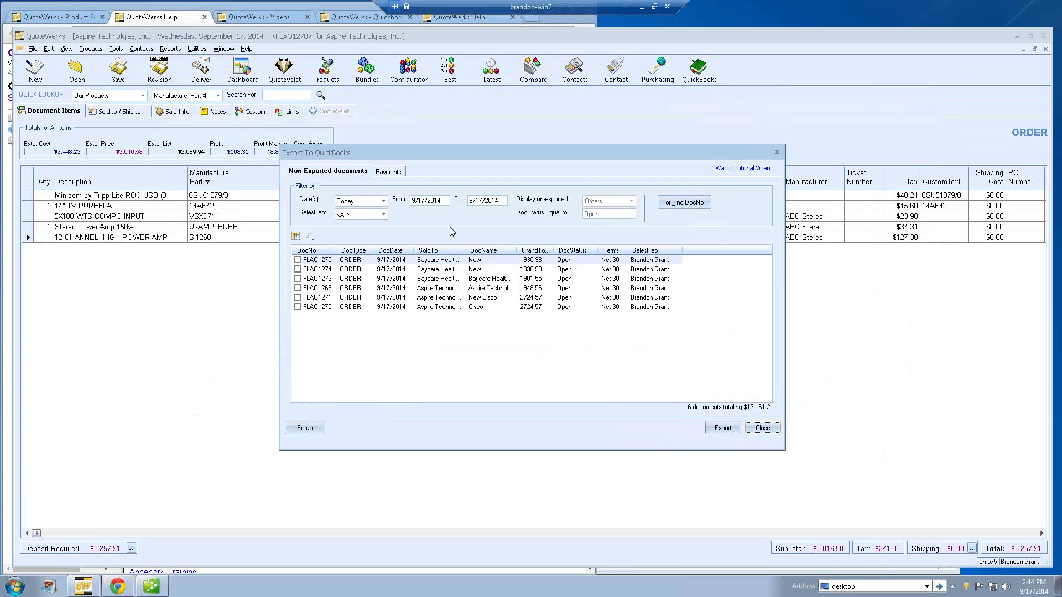
Filter the non-exported documents to This Month and start exporting the Aspire Technologies order dated 9/3/2014, accepting the sales rep prompt
left_click(383, 201)
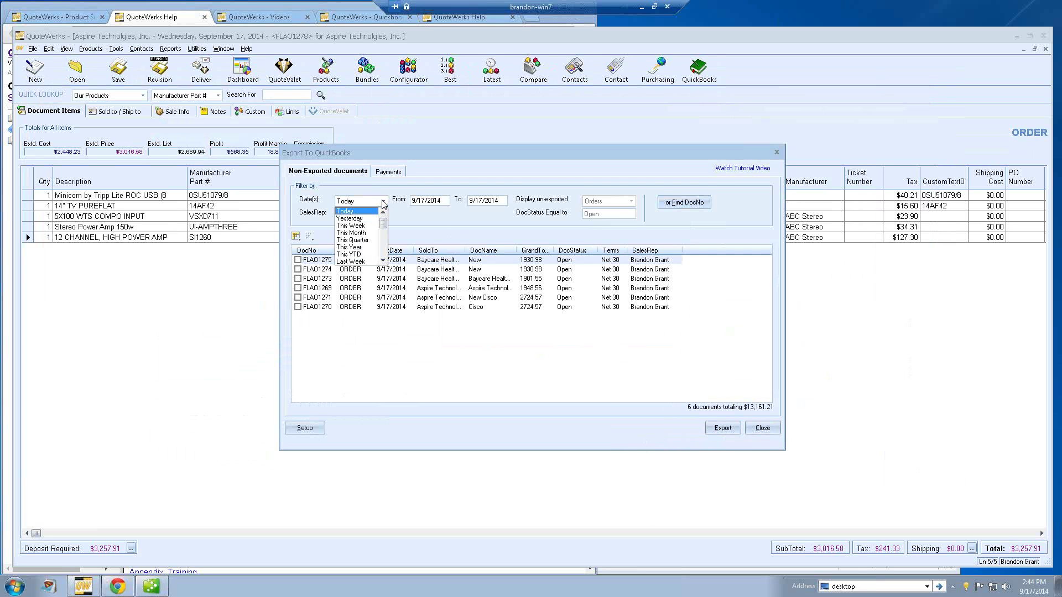
left_click(364, 236)
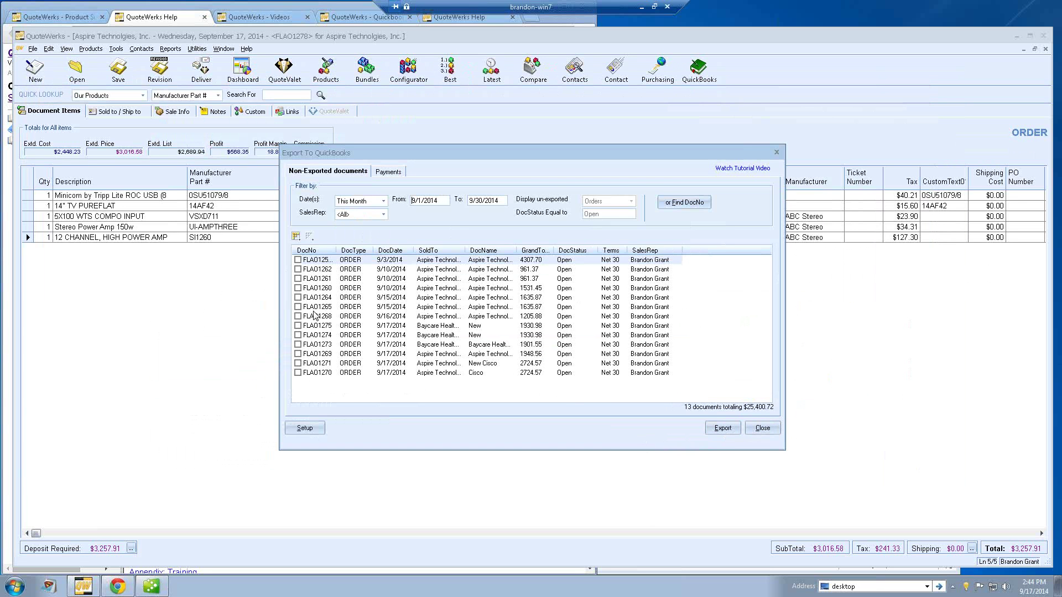
left_click(298, 260)
left_click(719, 427)
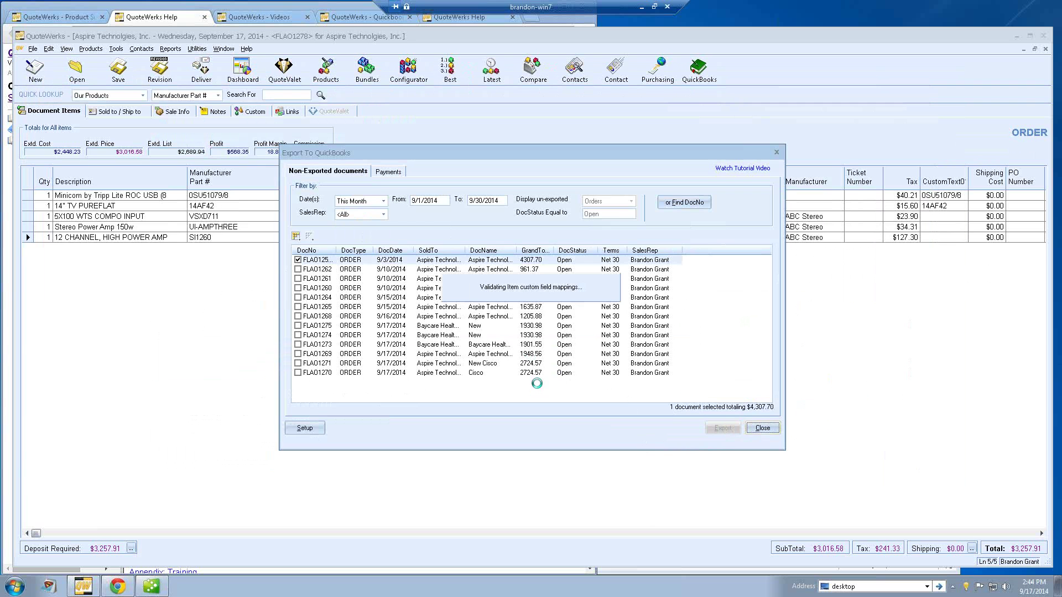
left_click(544, 338)
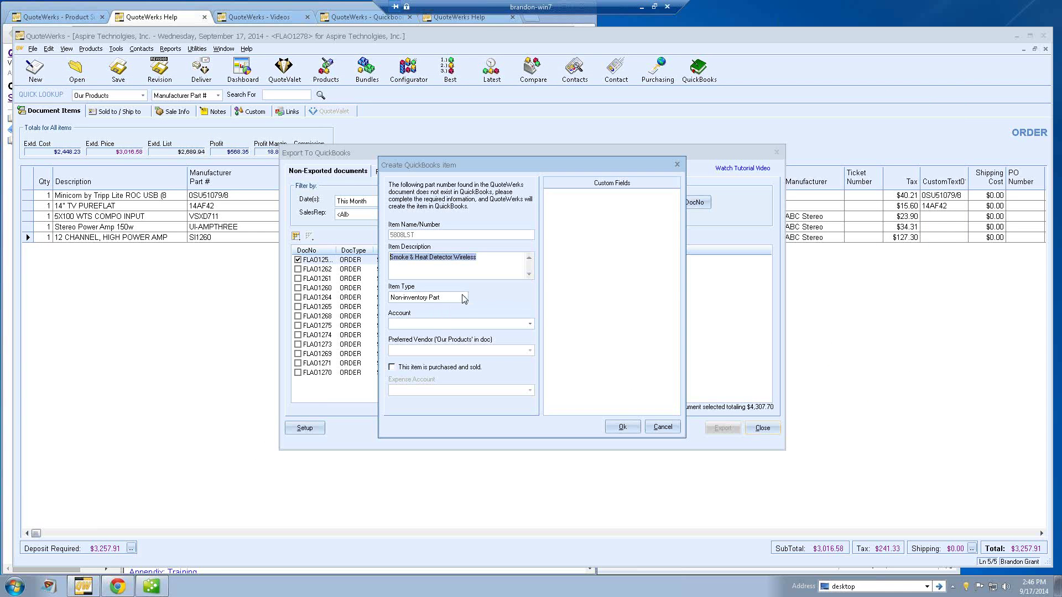
Create the missing QuickBooks item 5808LST as a Non-inventory Part assigned to the Sales - Hardware (Income) account
left_click(464, 298)
left_click(464, 297)
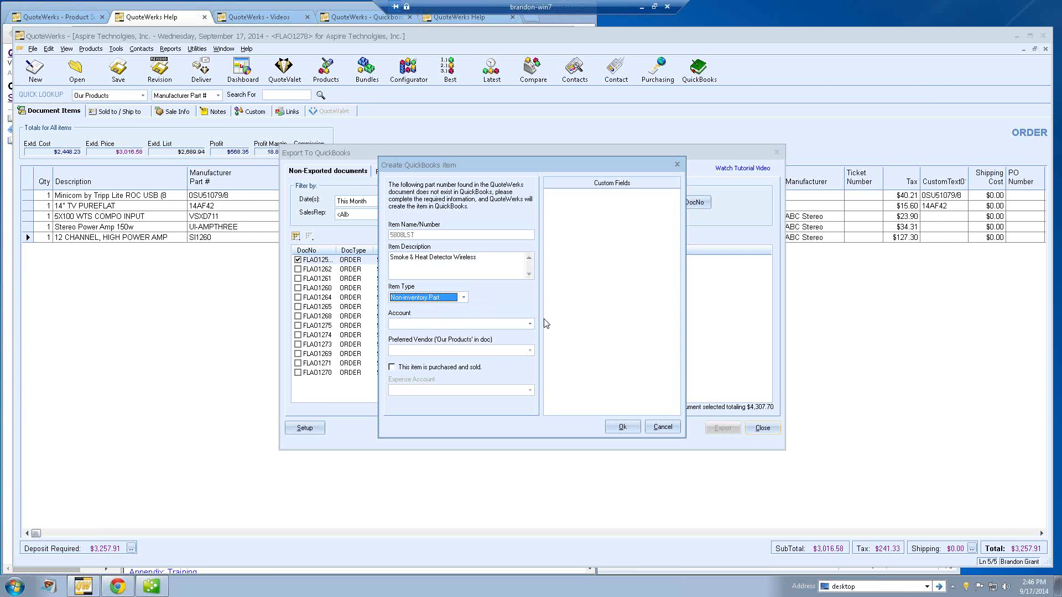
left_click(530, 324)
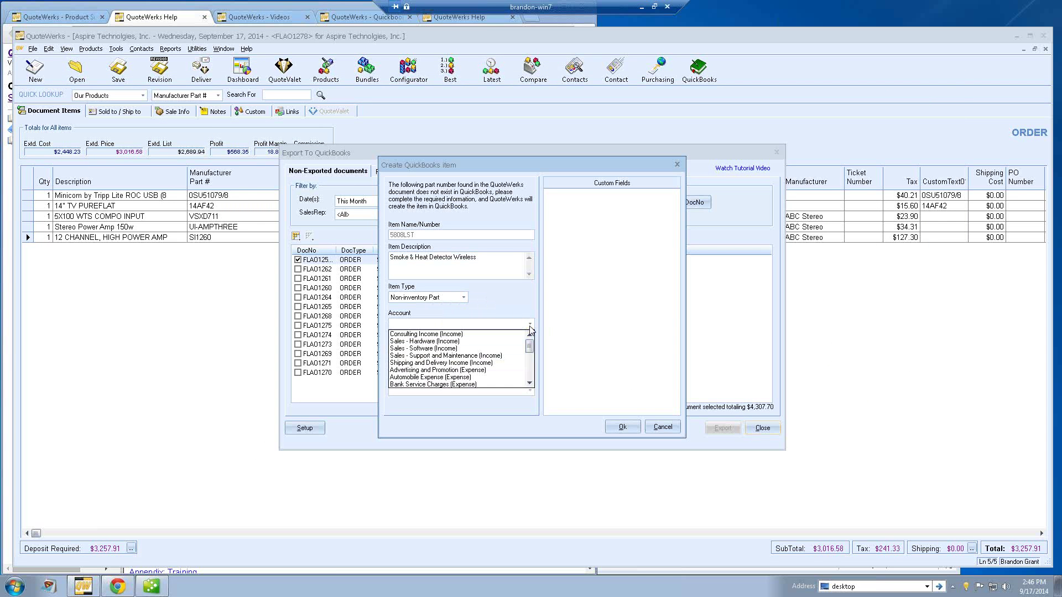
left_click(501, 349)
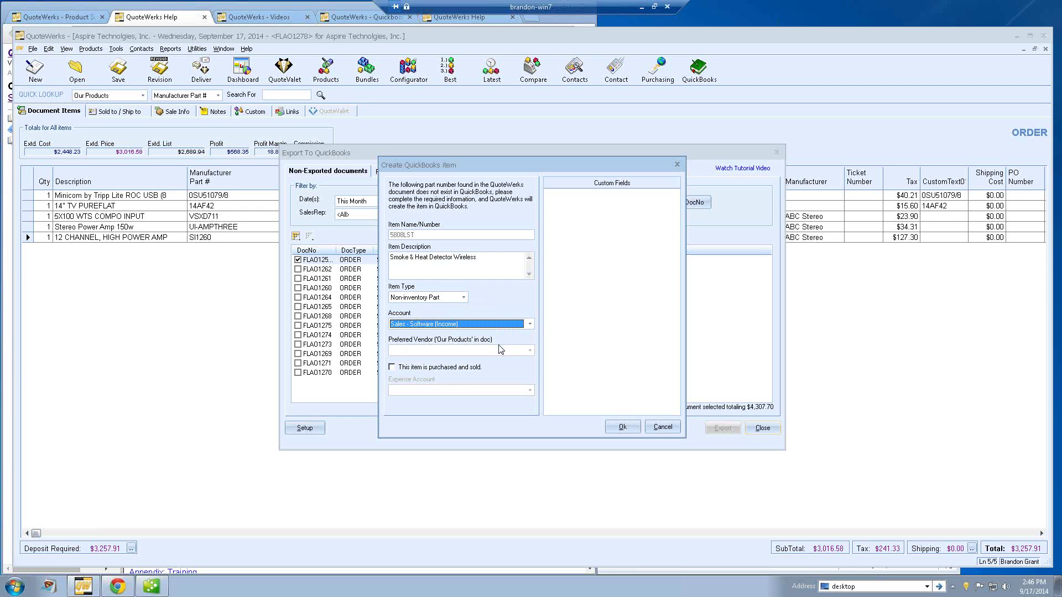
scroll(428, 334, "up", 1)
left_click(617, 429)
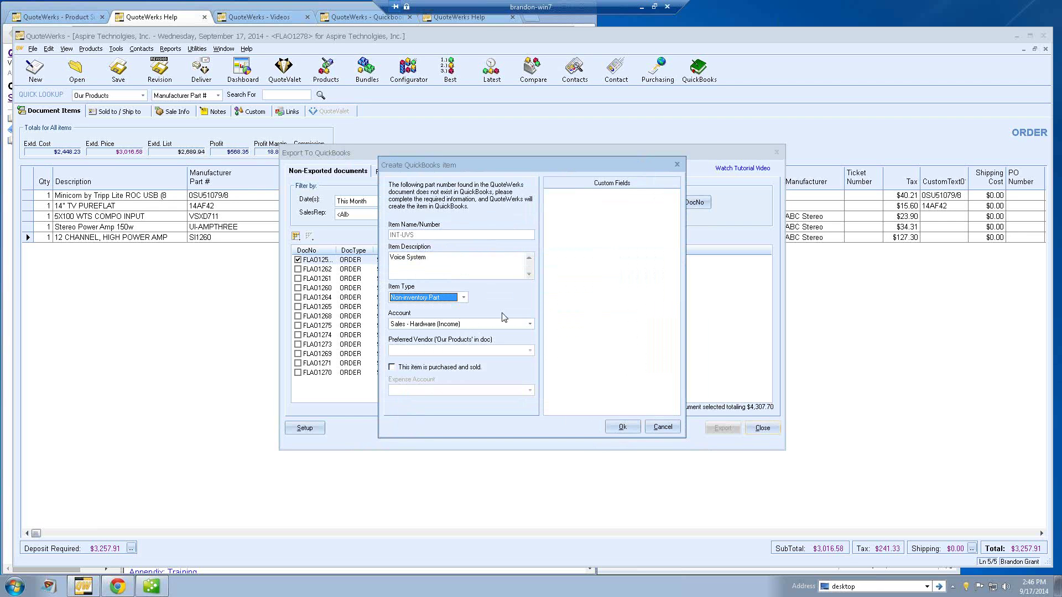
Create the remaining missing QuickBooks items with the default settings to complete the order's export, and close the export window
left_click(617, 429)
left_click(618, 429)
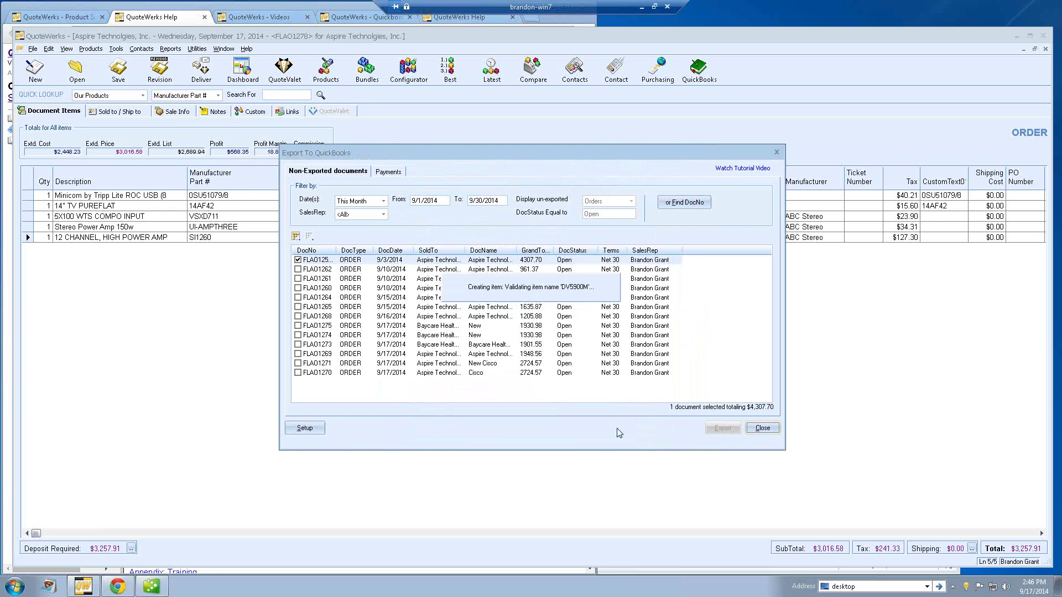
left_click(619, 429)
left_click(616, 428)
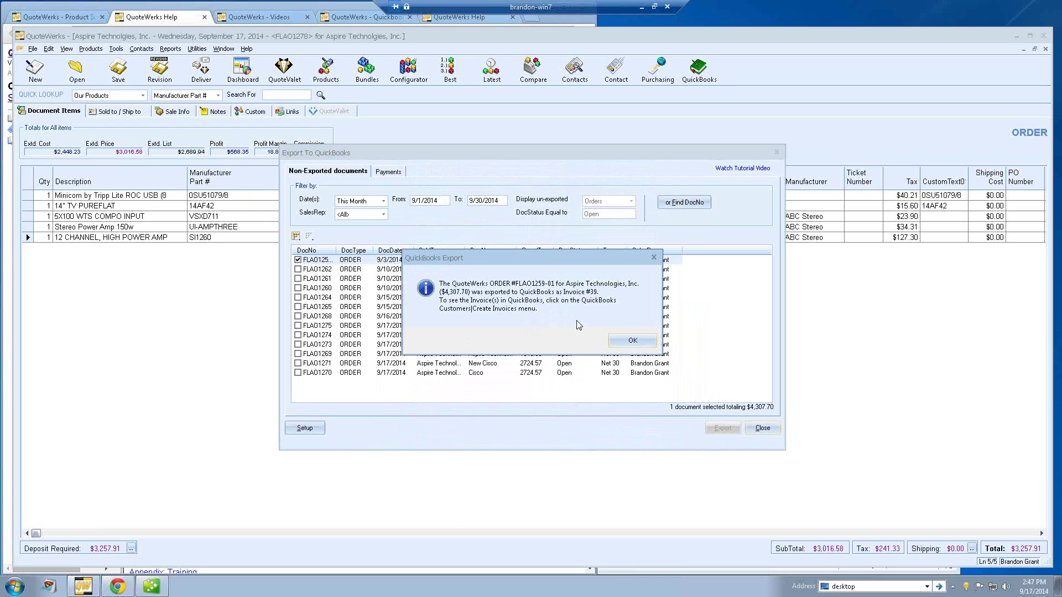
left_click(633, 340)
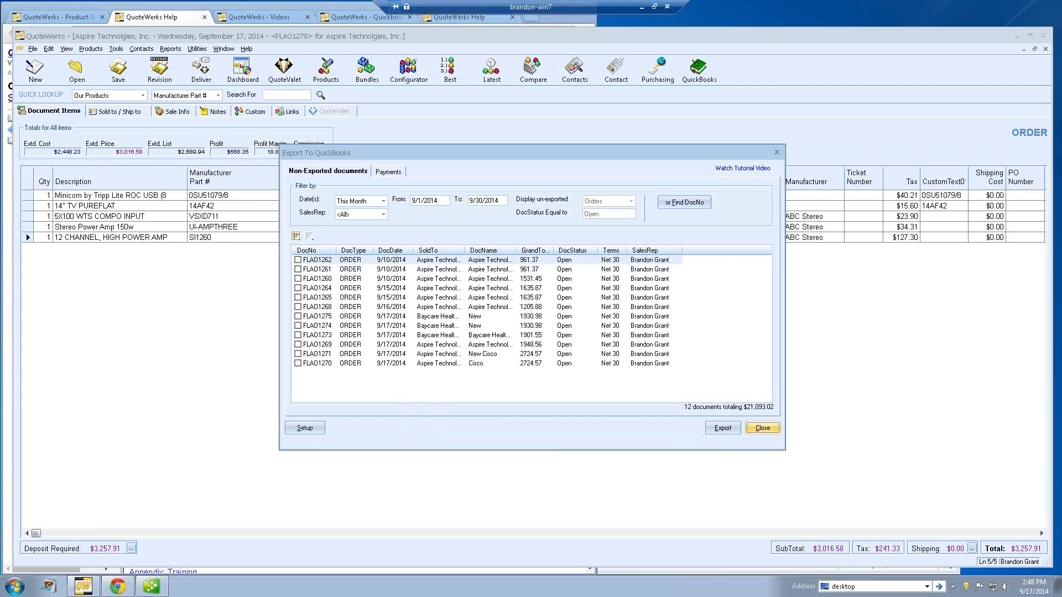
left_click(763, 429)
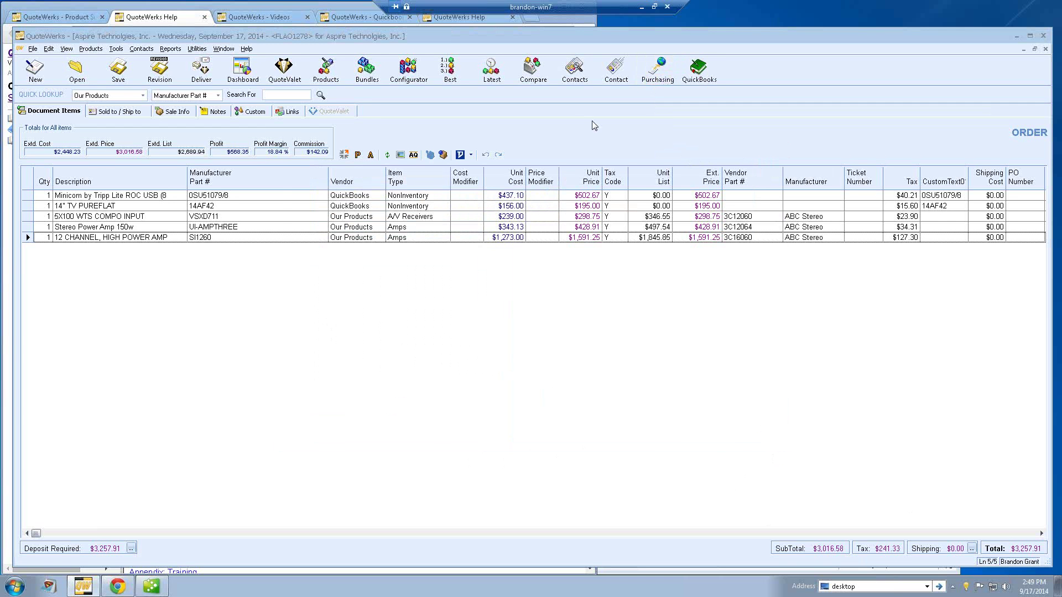
Open the Purchasing window, allowing all open documents to be closed, and move it fully into view
left_click(116, 49)
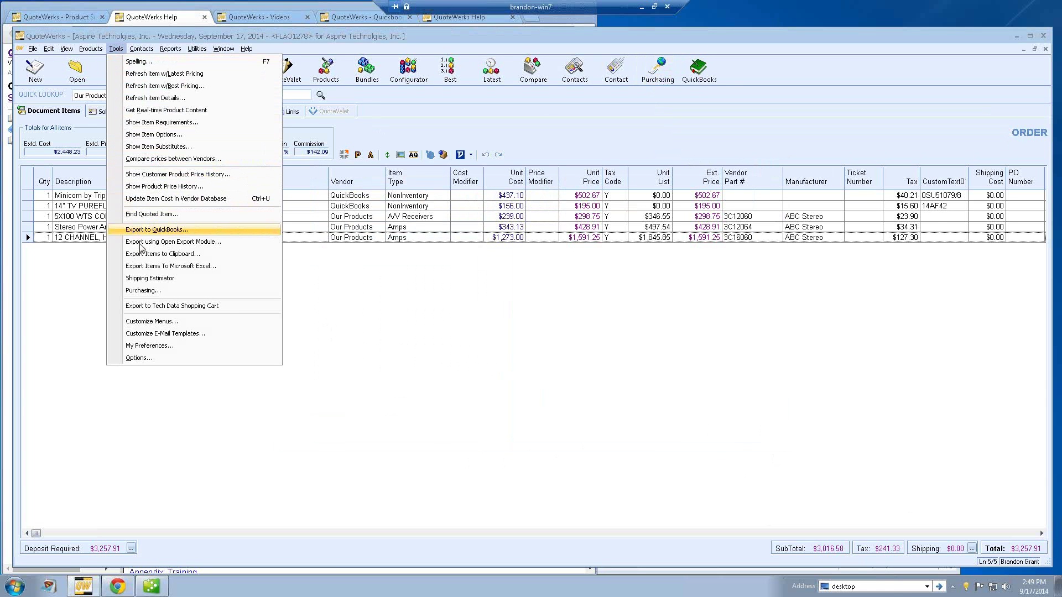
left_click(147, 291)
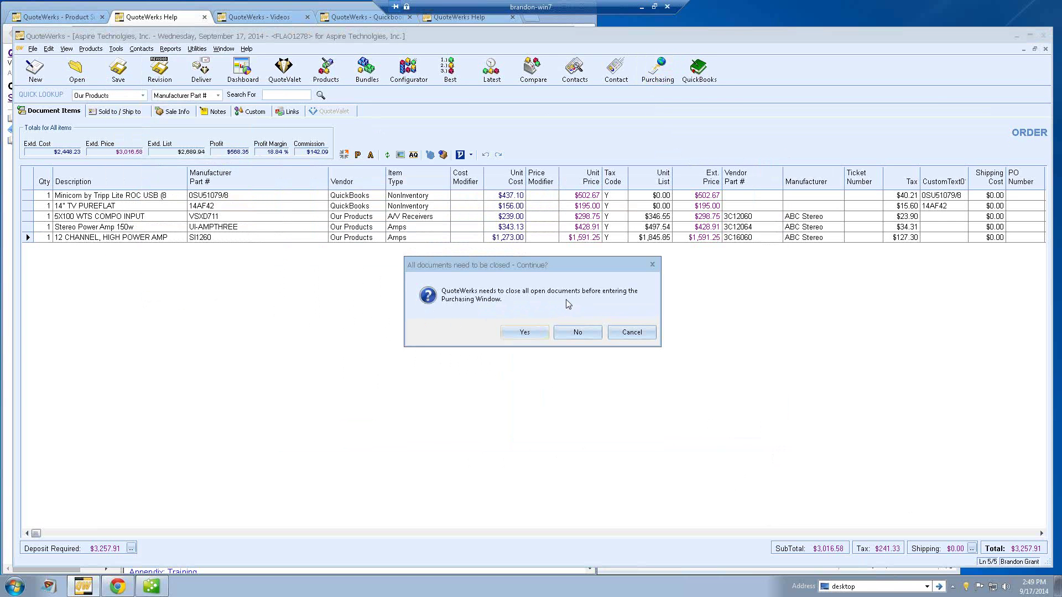
left_click(530, 333)
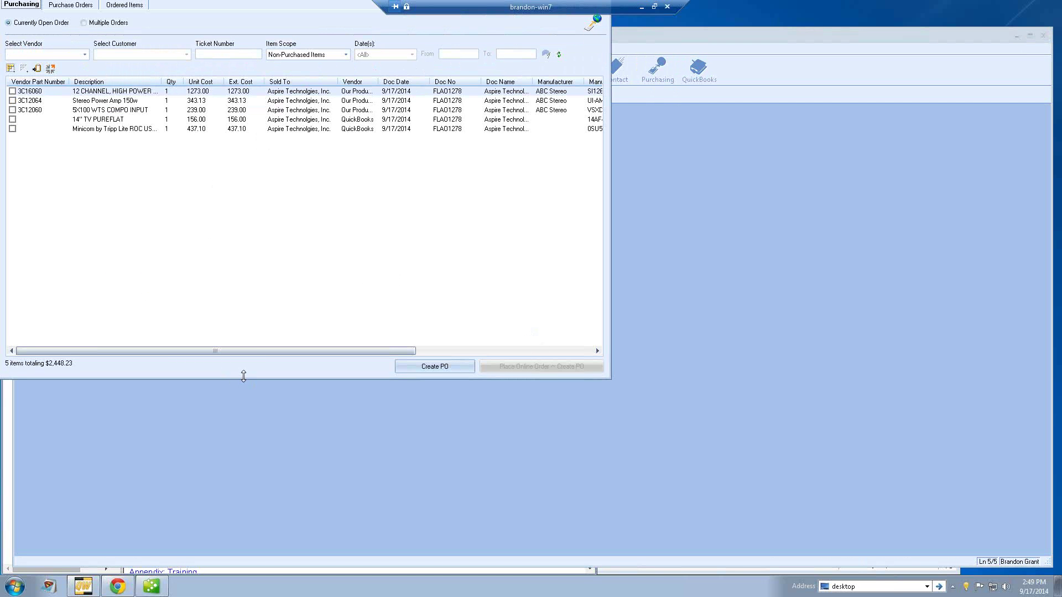
left_click_drag(246, 379, 247, 375)
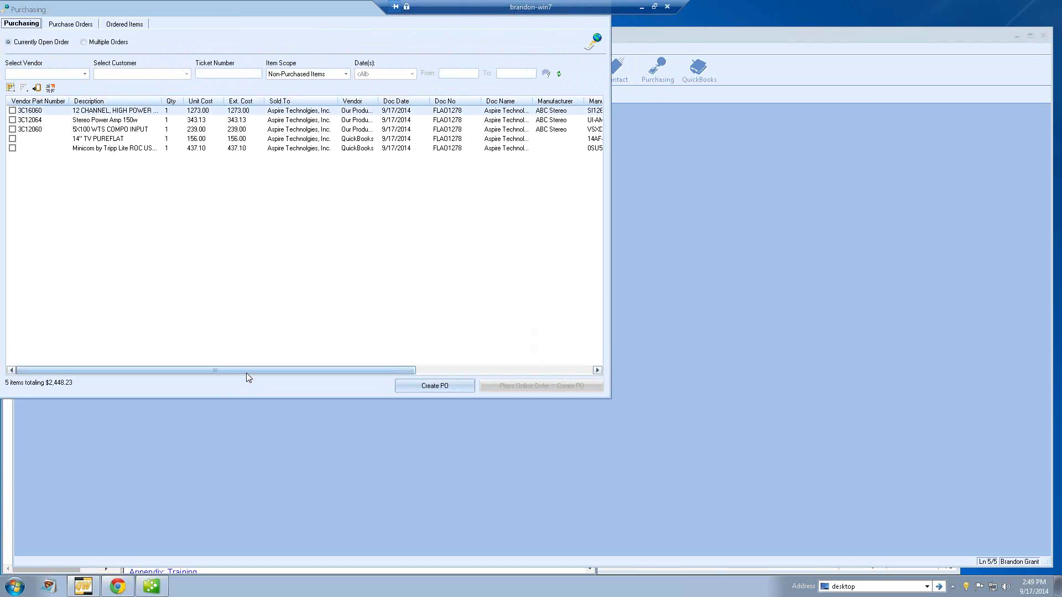
left_click_drag(225, 9, 502, 76)
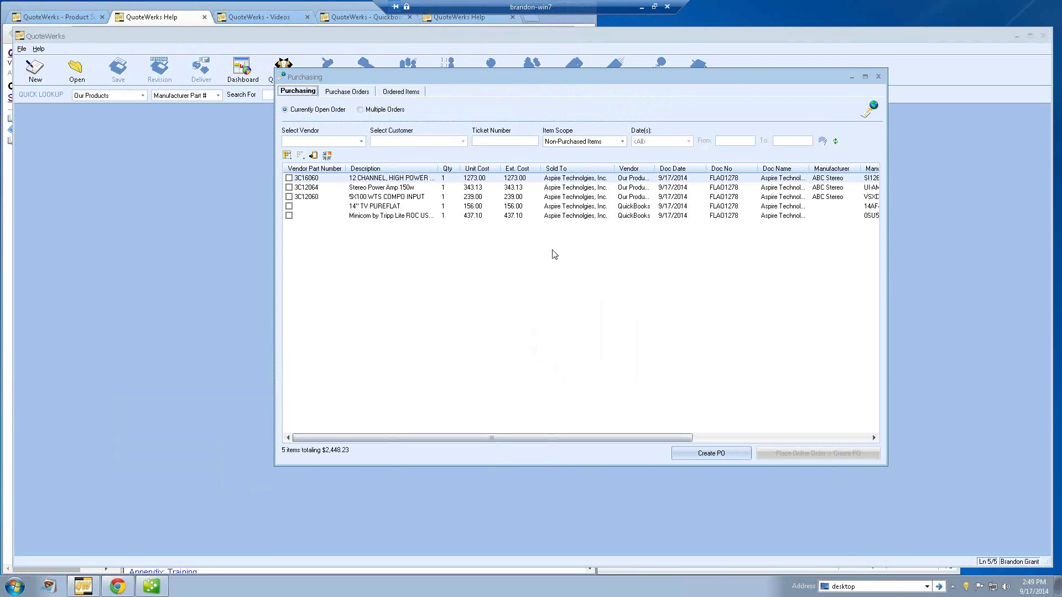
Show non-purchased items from multiple orders and filter them to the vendor Tech Data
left_click(360, 110)
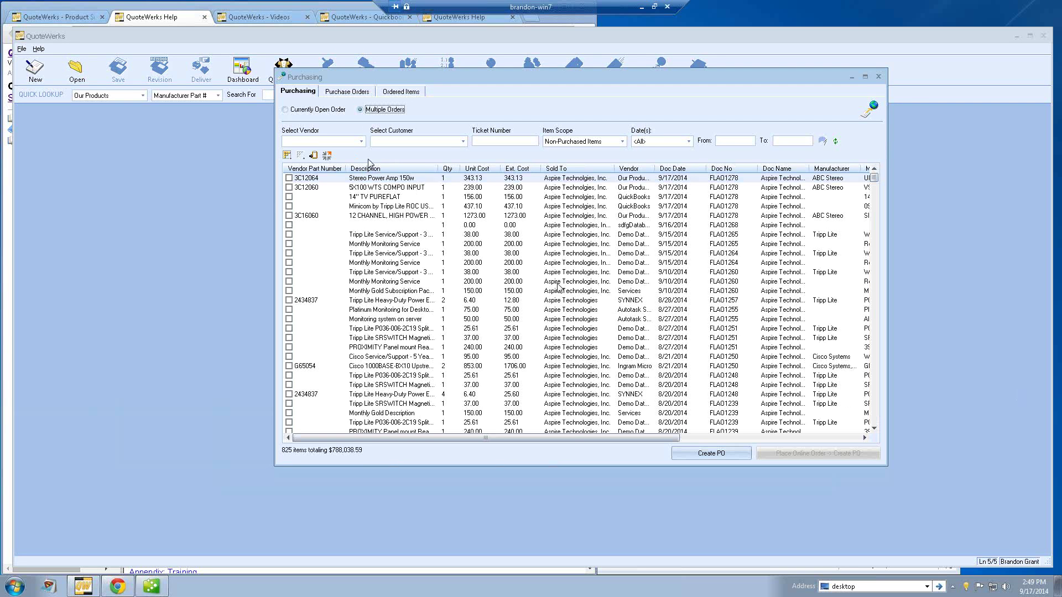
left_click(361, 142)
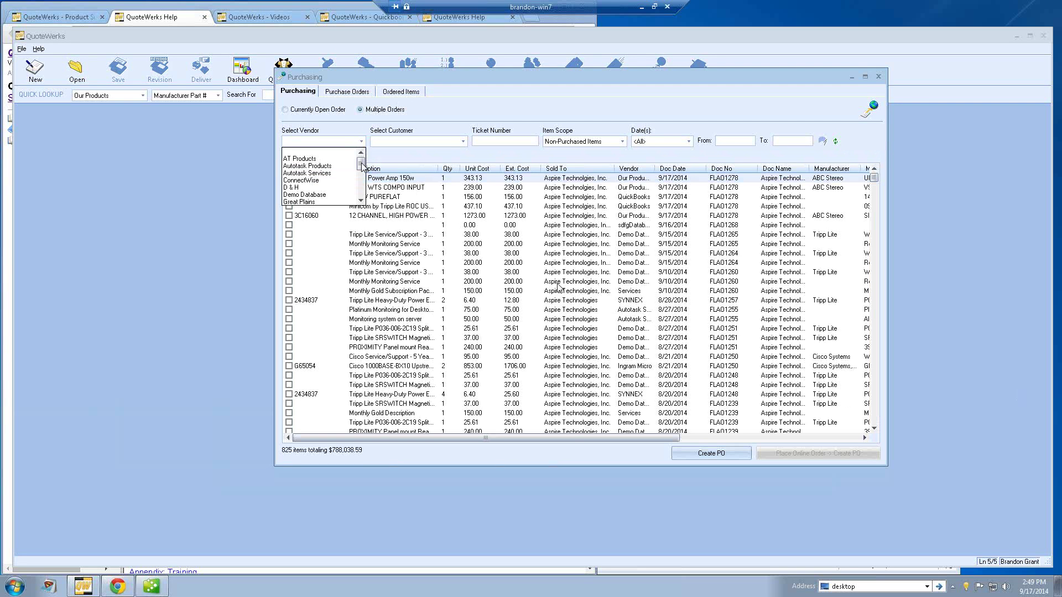
left_click_drag(360, 166, 359, 200)
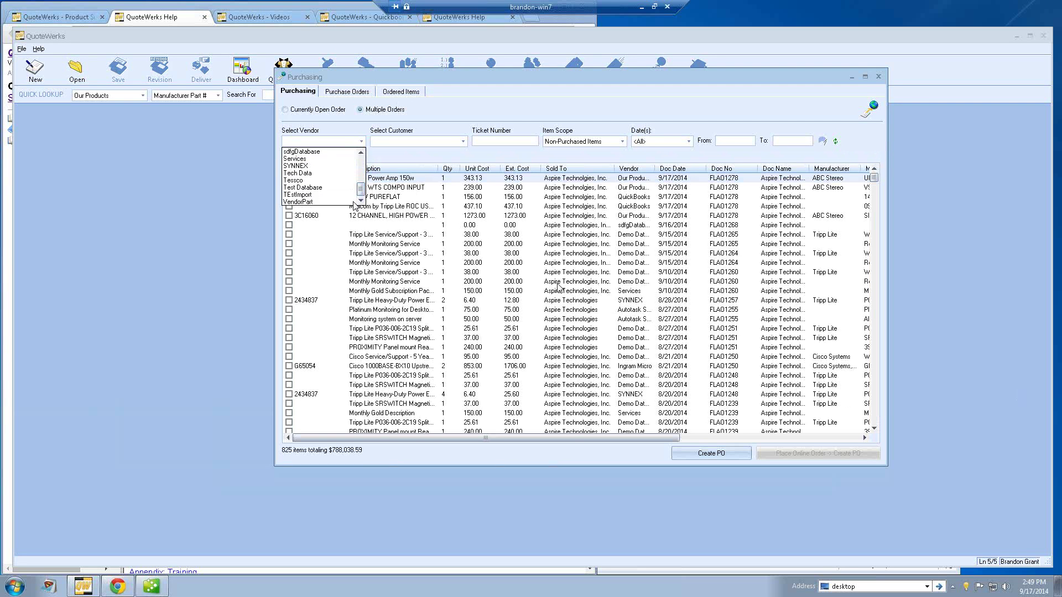
left_click(334, 173)
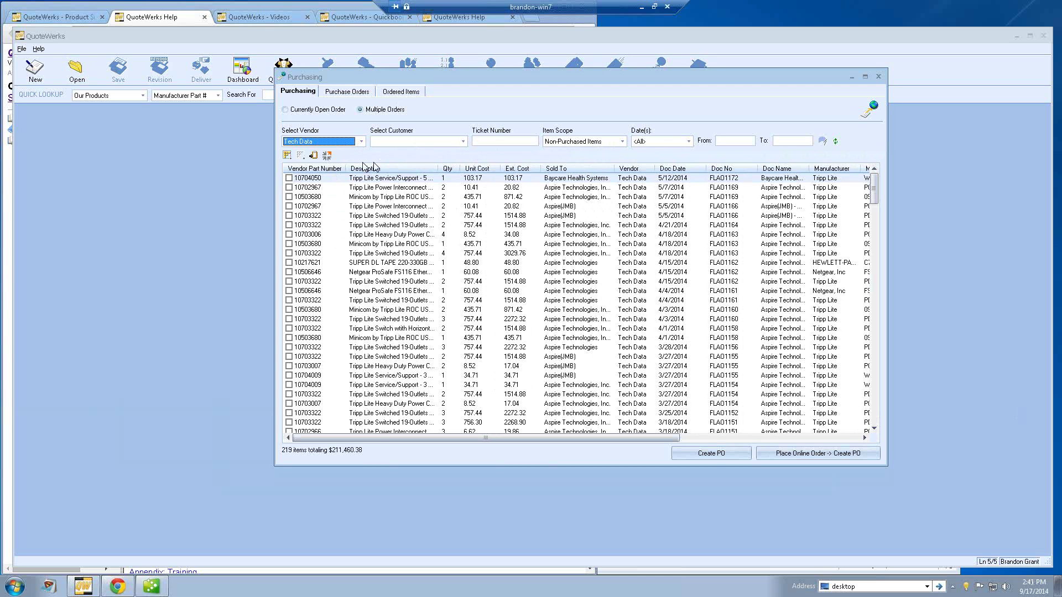
Create a non-electronic purchase order for the first two Tech Data items with Ref ID "TD PO order", exporting it to QuickBooks
left_click(289, 178)
left_click(289, 188)
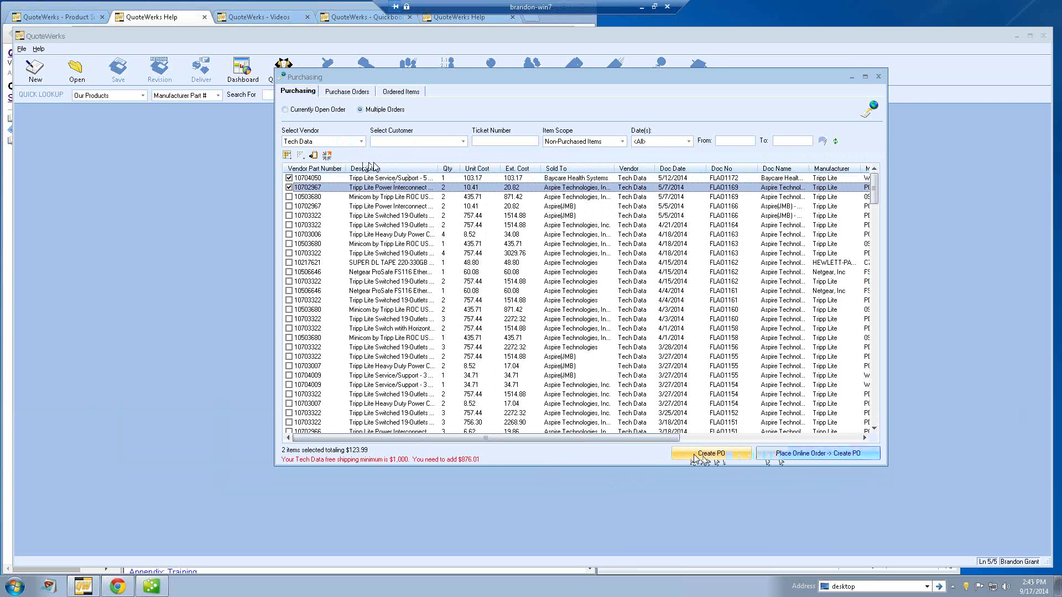
left_click(695, 455)
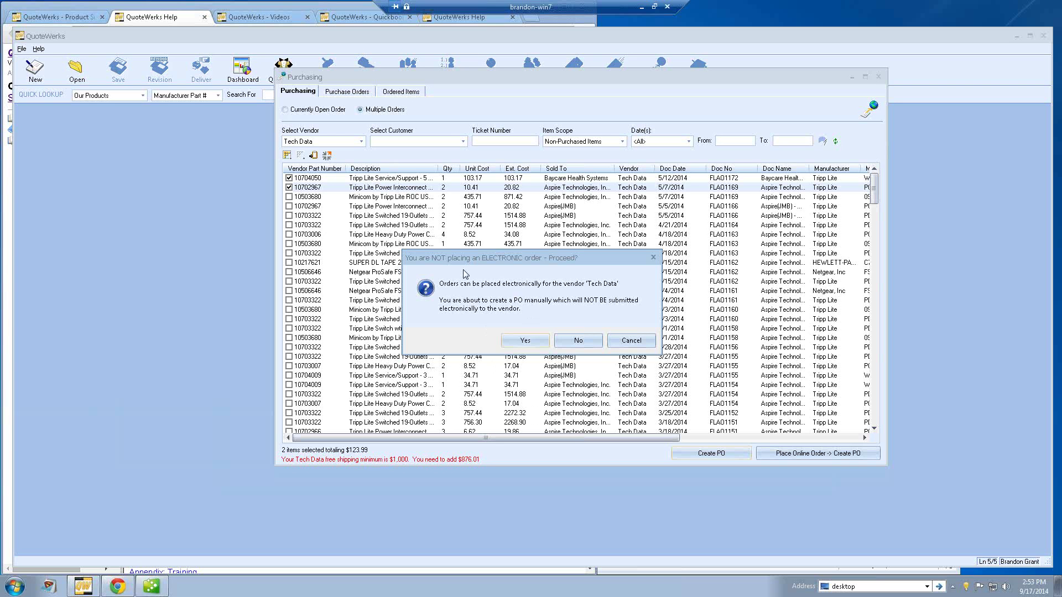
left_click(516, 341)
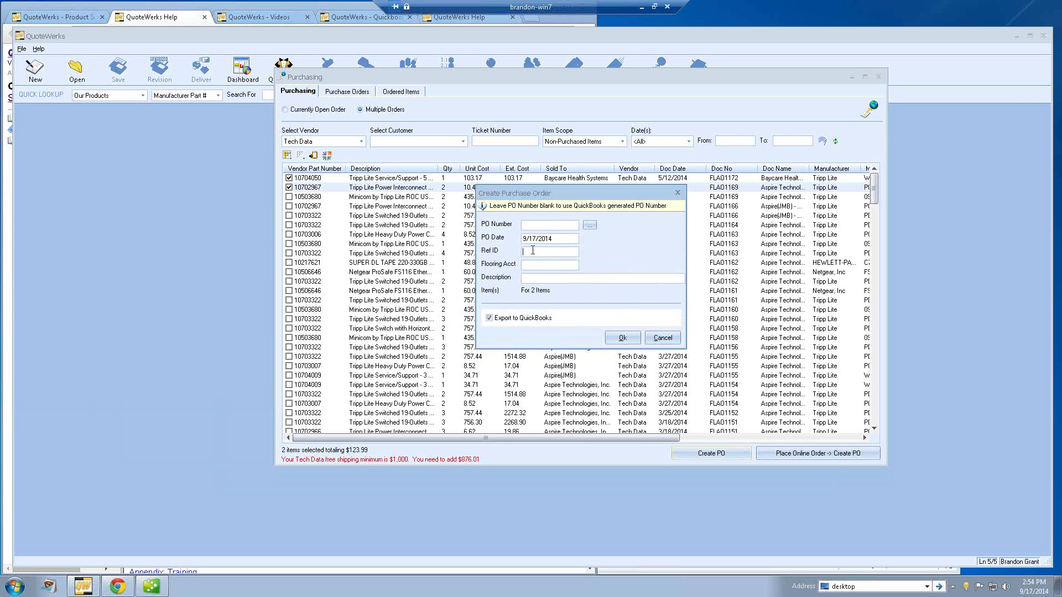
type("TD PO order")
left_click(623, 337)
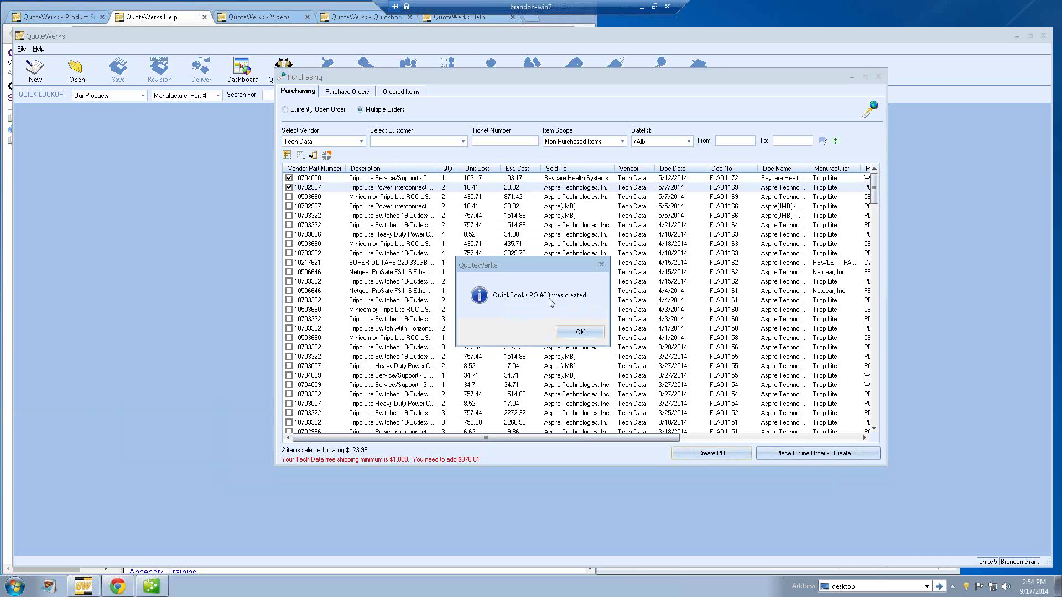
Dismiss the purchase order creation message, show the purchase orders dated Today, and select the Tech Data order with Ref ID "TD PO order"
left_click(575, 332)
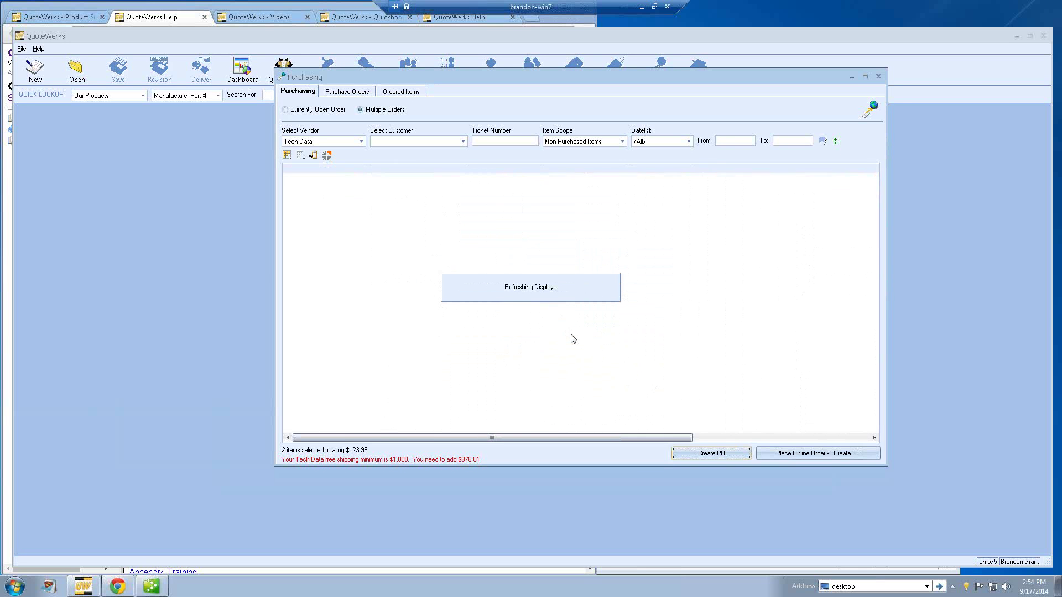
left_click(349, 93)
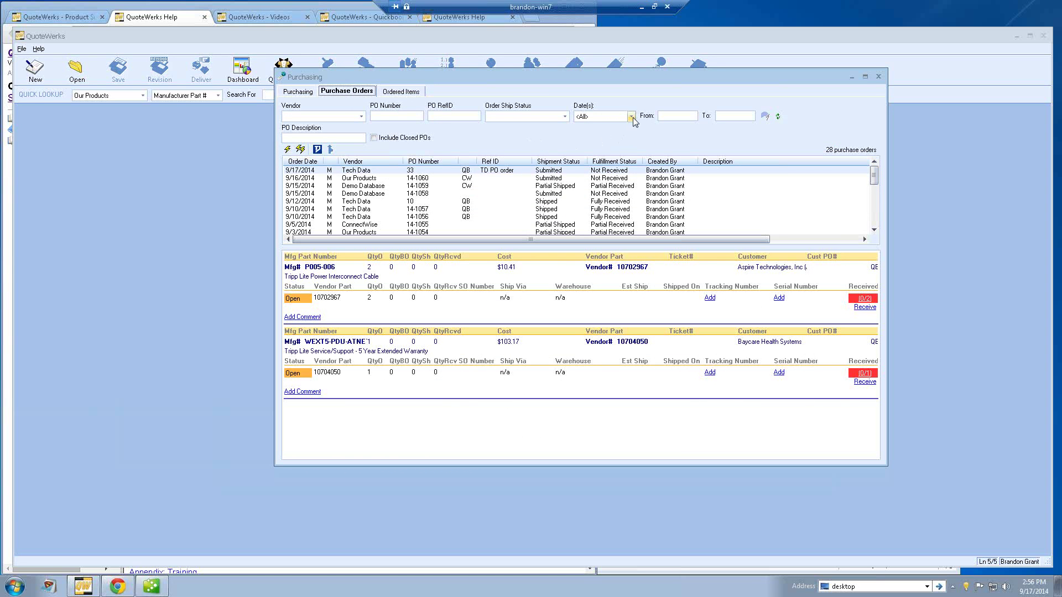
left_click(632, 117)
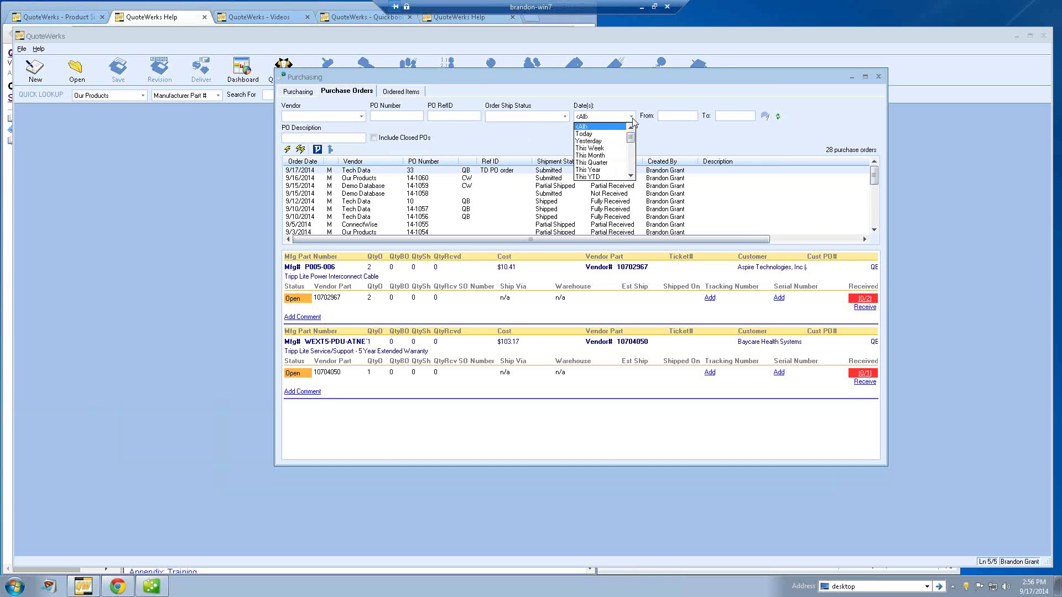
left_click(597, 134)
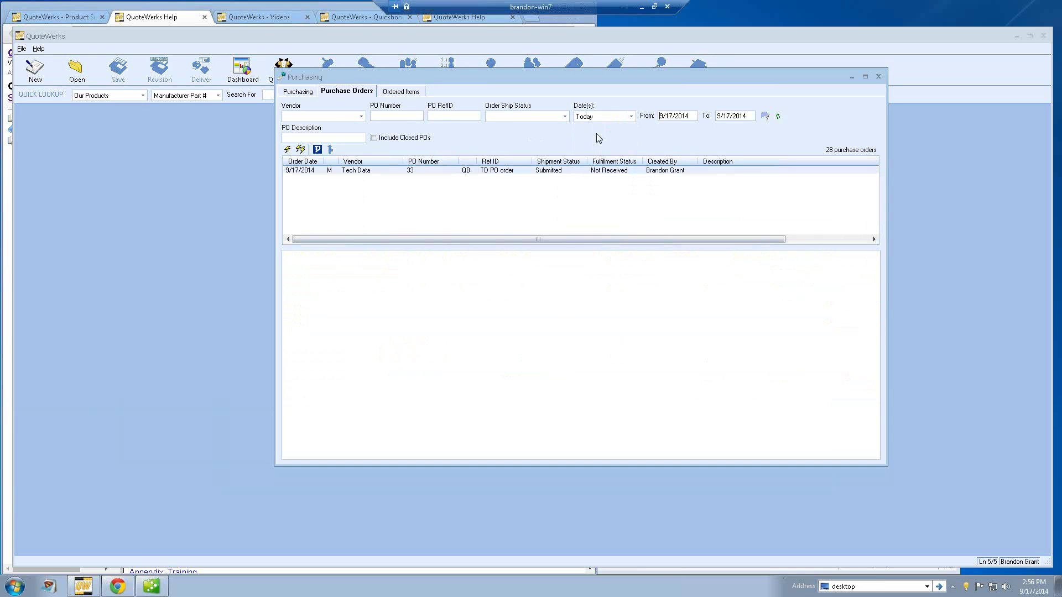
left_click(500, 173)
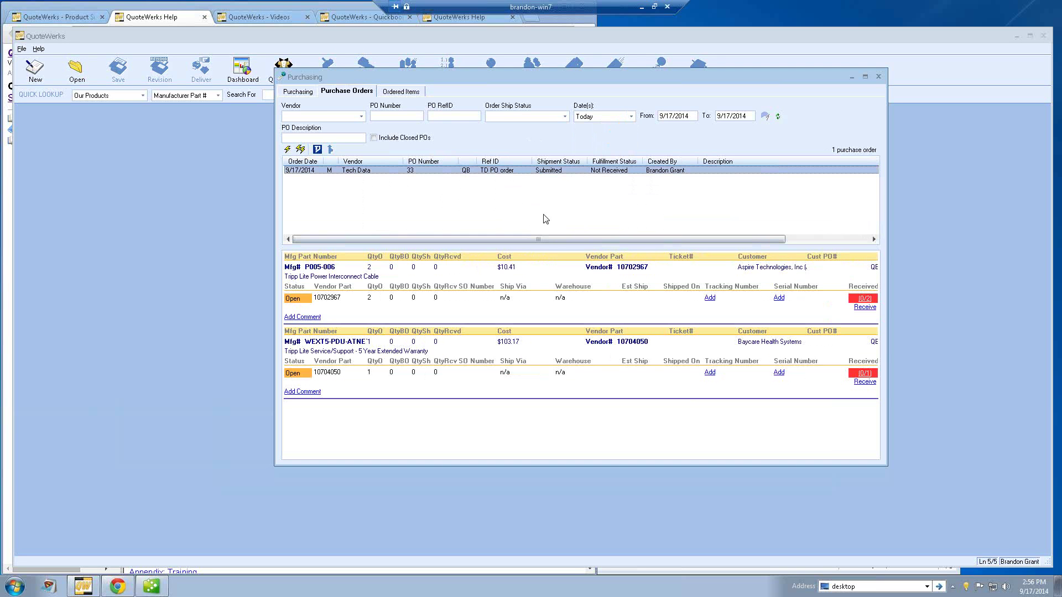
Add the FedEx Ground tracking number 89198156 to the Tripp Lite Power Interconnect Cable on the purchase order
left_click(710, 299)
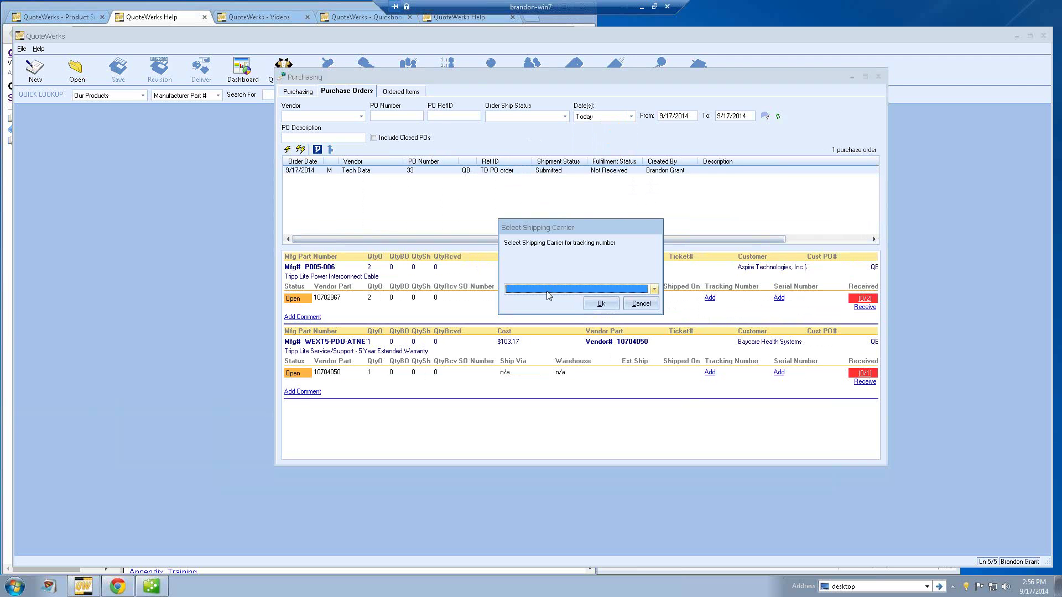
left_click(654, 288)
left_click(546, 307)
left_click(593, 304)
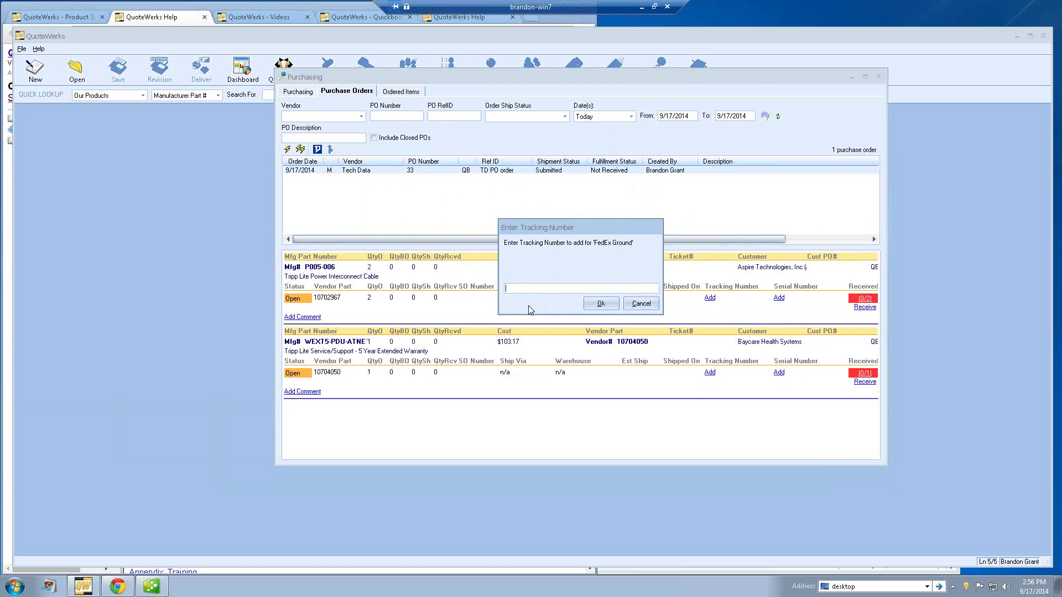
type("89198156")
left_click(600, 304)
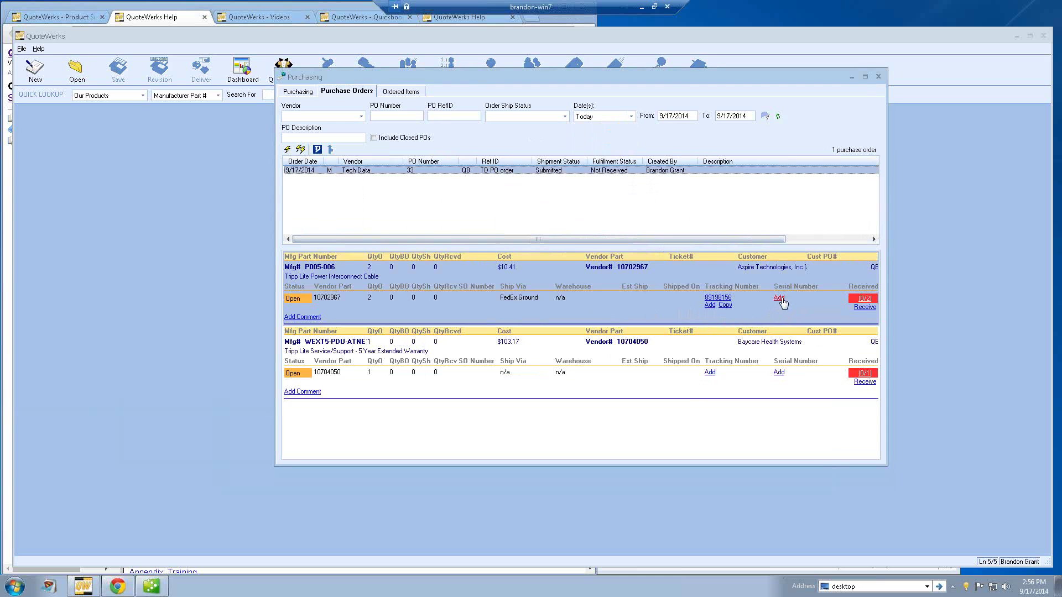
Add the serial number 8911536 to the Tripp Lite Power Interconnect Cable
left_click(780, 298)
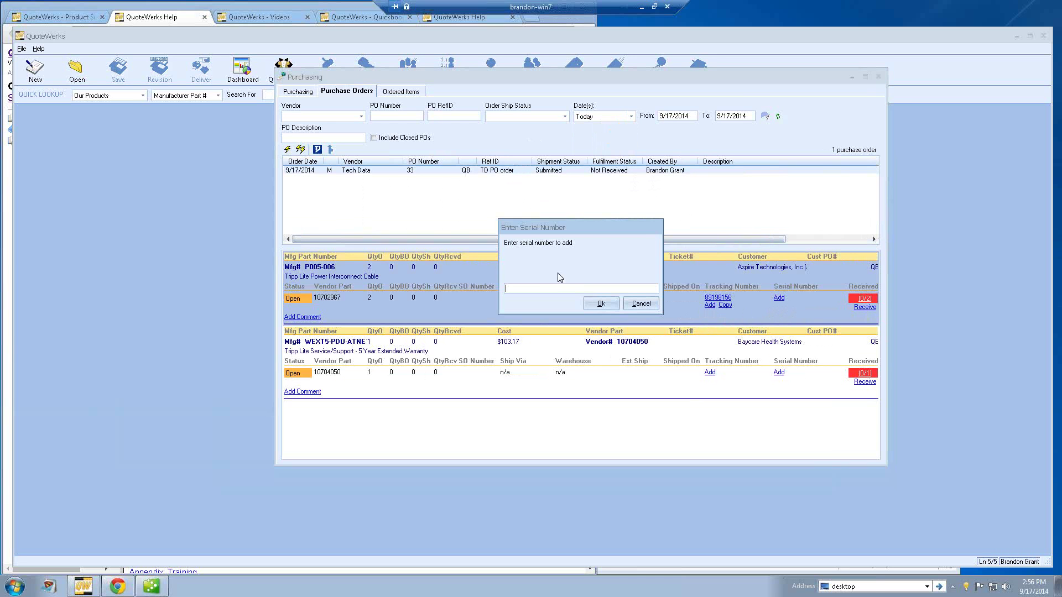
type("8911536")
left_click(594, 305)
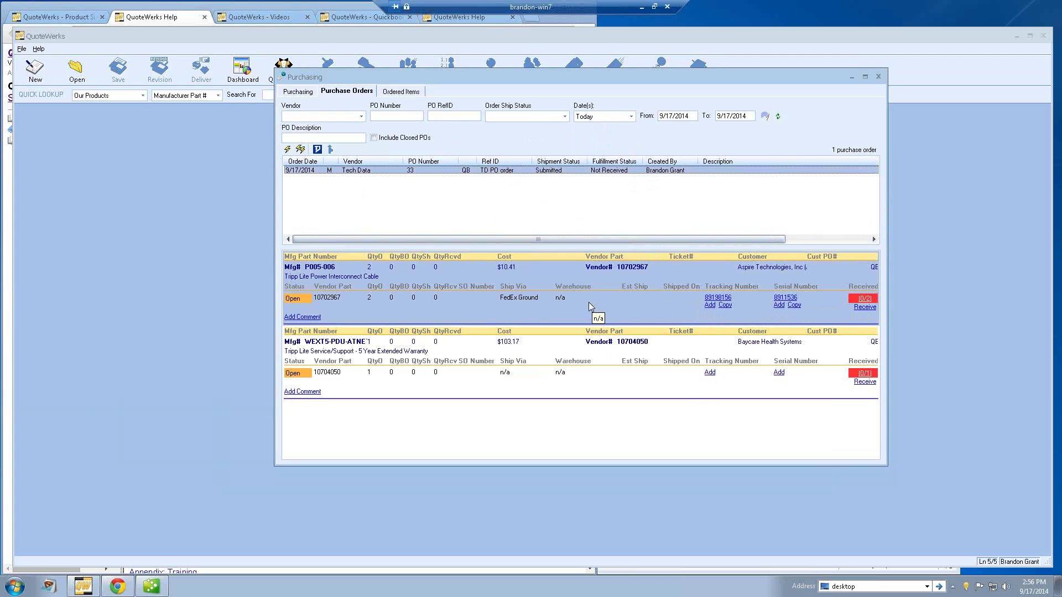
Widen the Purchasing window and receive a quantity of 2 of the Power Interconnect Cable with serial number 894190566
left_click_drag(888, 301, 969, 302)
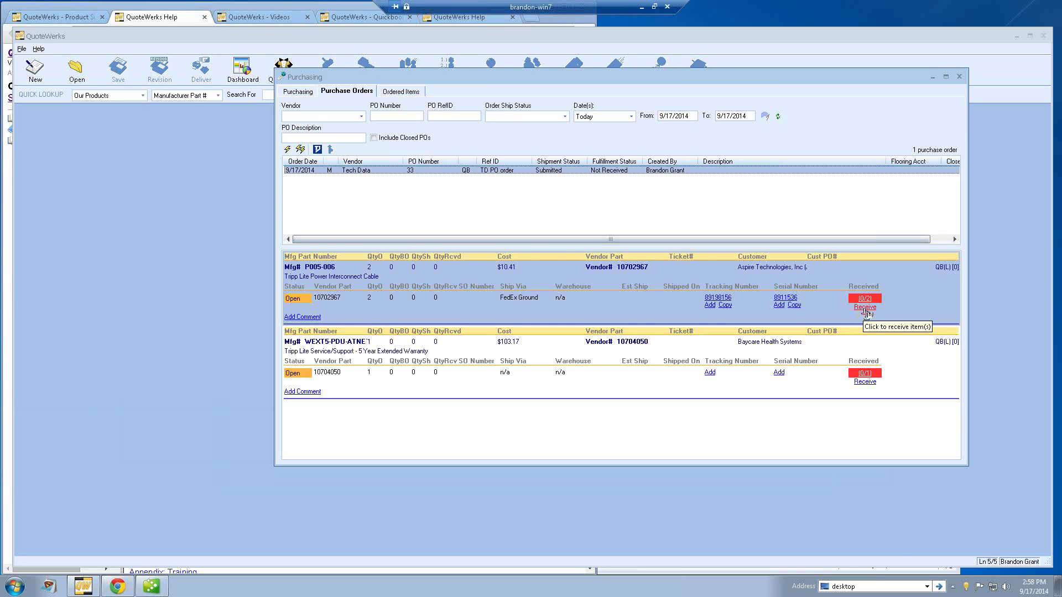
left_click(865, 307)
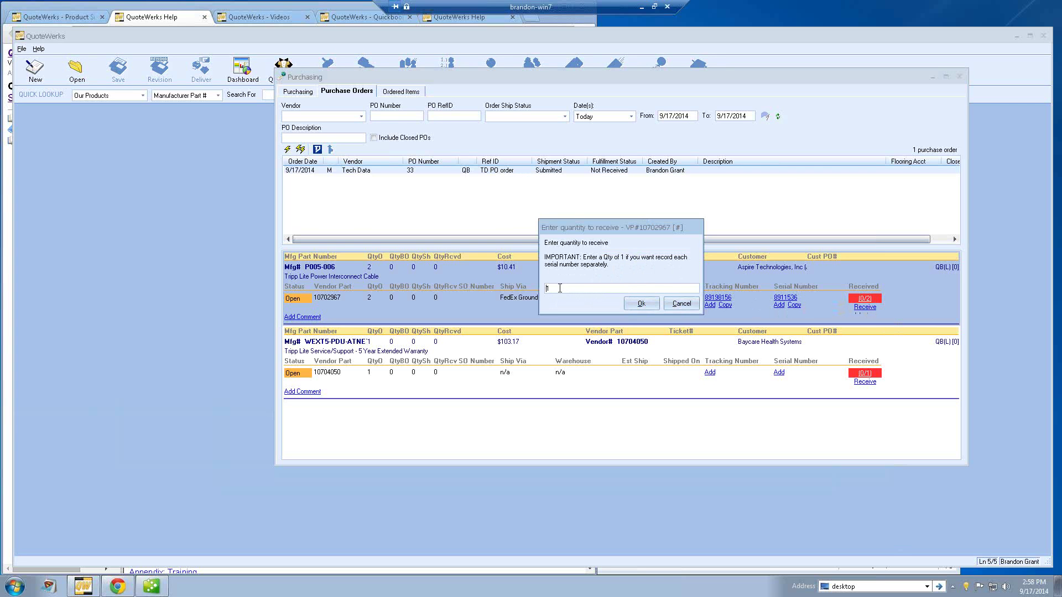
double_click(560, 288)
type("2")
left_click(641, 303)
left_click(609, 251)
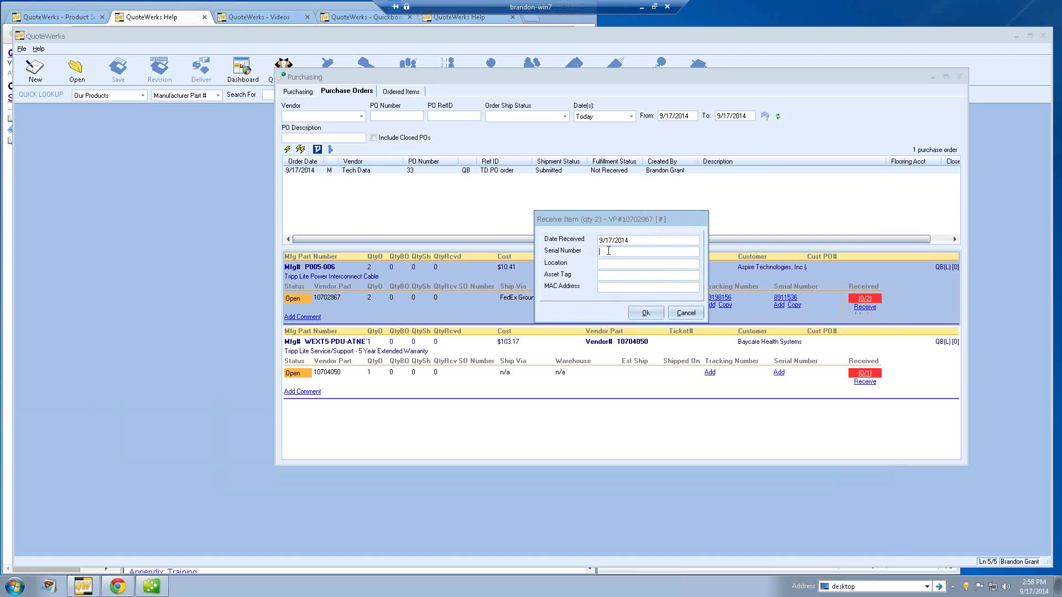
type("894190566")
left_click(643, 314)
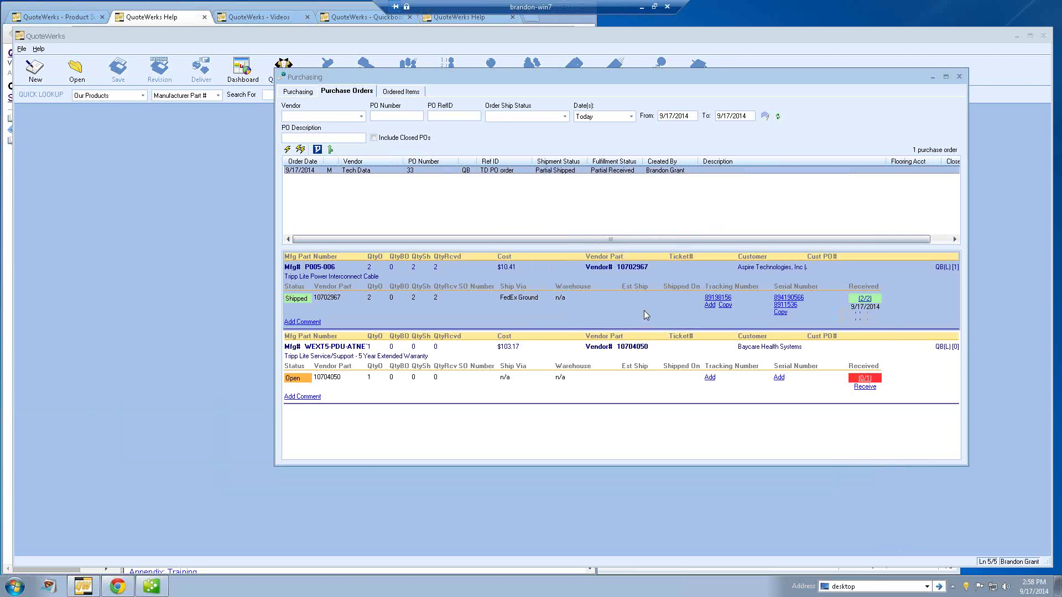
Check the received cable's export status, refresh the purchase orders, and sync its item receipt to QuickBooks
left_click(904, 299)
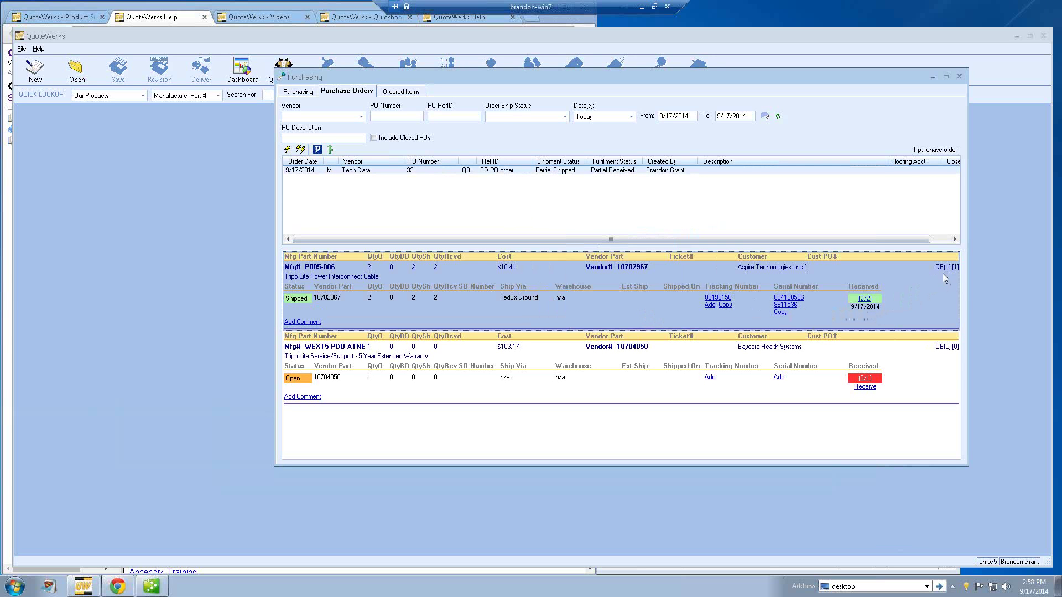
mouse_move(940, 271)
left_click(778, 116)
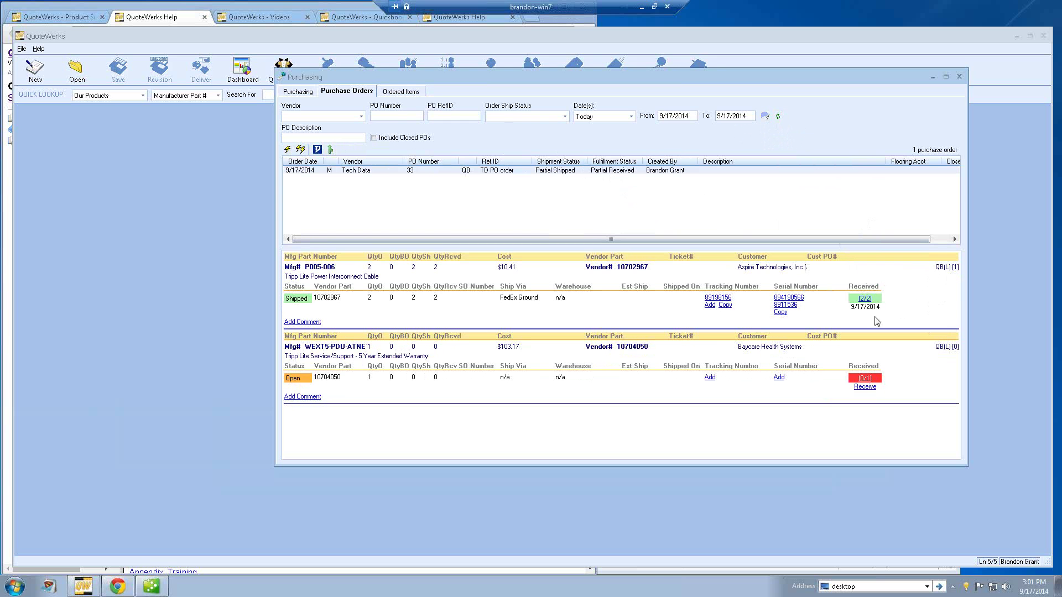
left_click(331, 150)
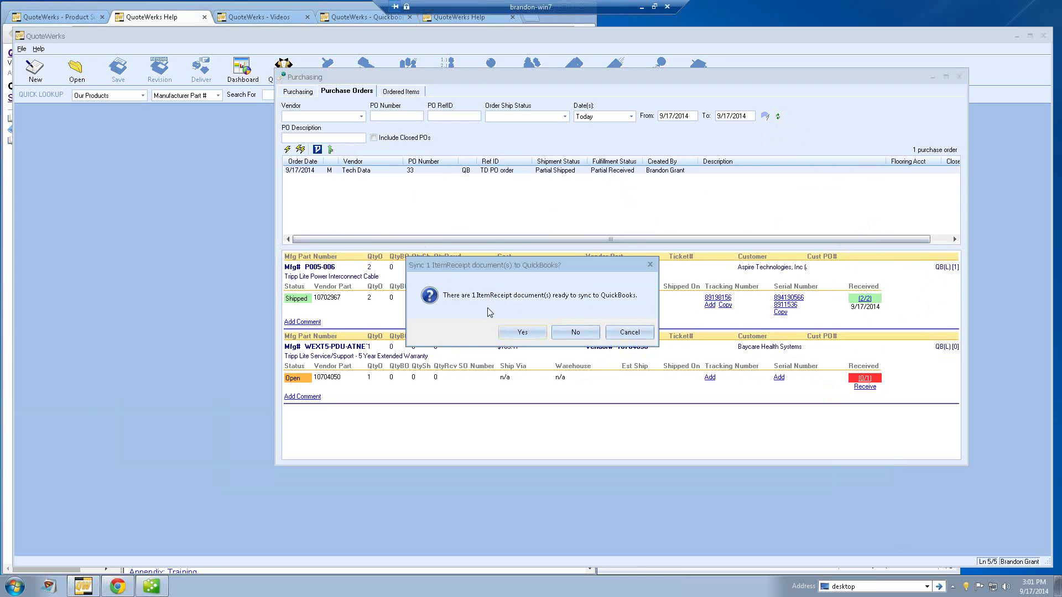
left_click(521, 332)
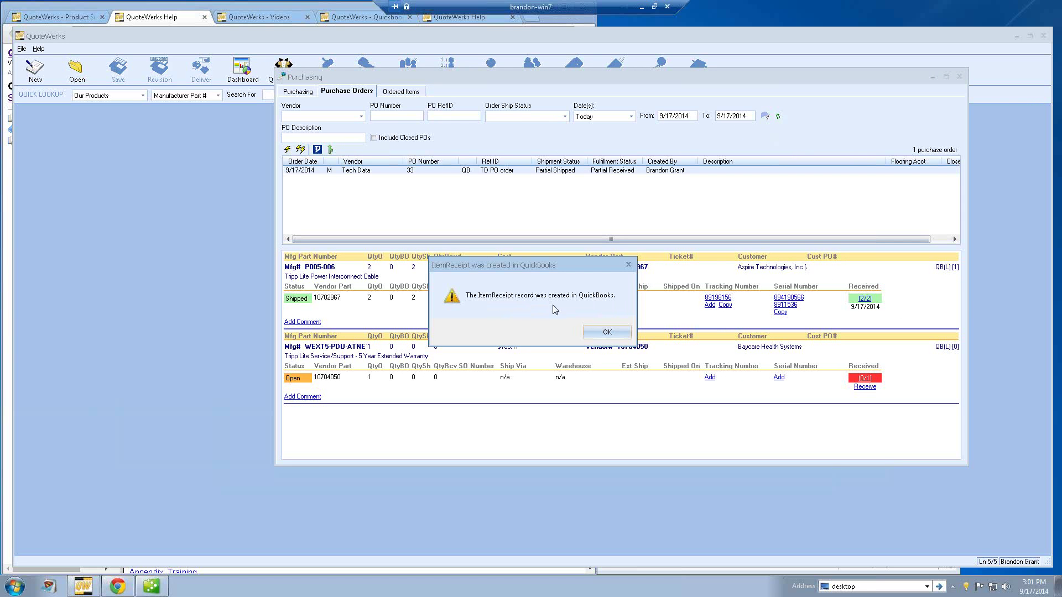
left_click(606, 333)
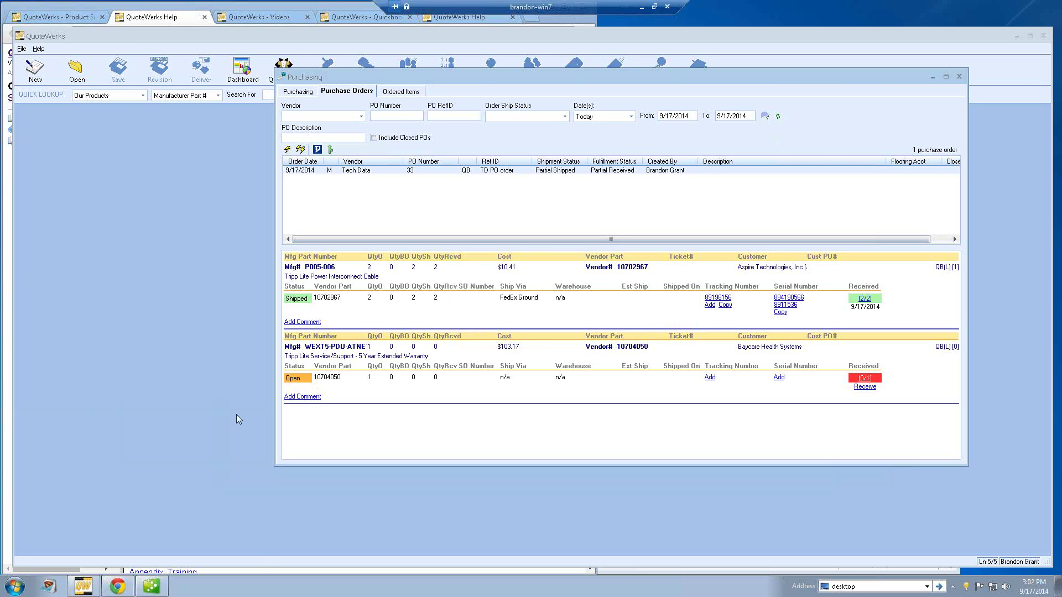
Switch to QuickBooks, close the open invoice, and open TECH DATA's 09/17/2014 purchase order for 123.99 from the vendor's transactions
mouse_move(149, 592)
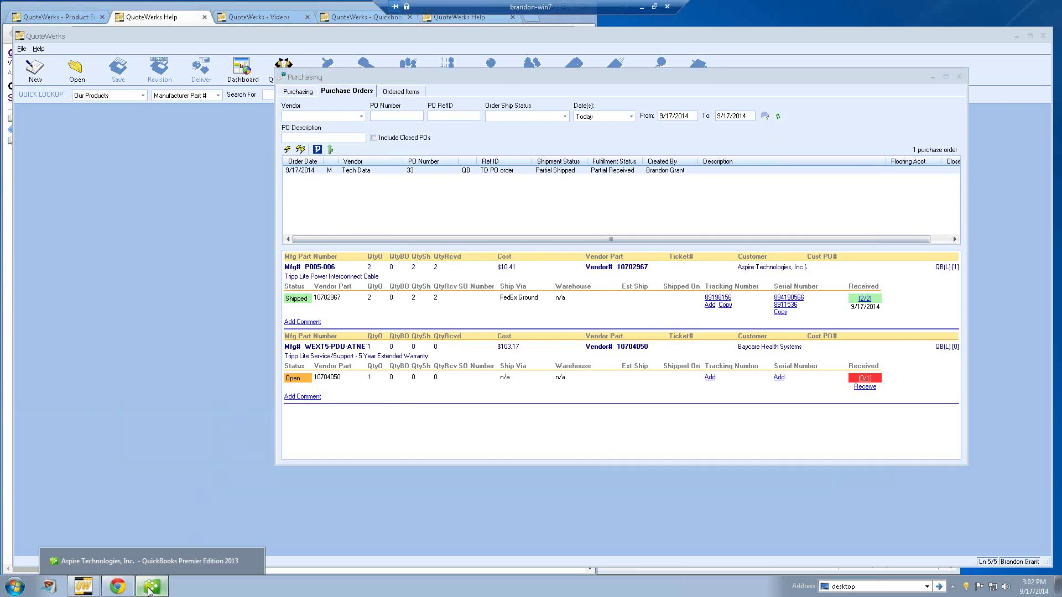
left_click(149, 591)
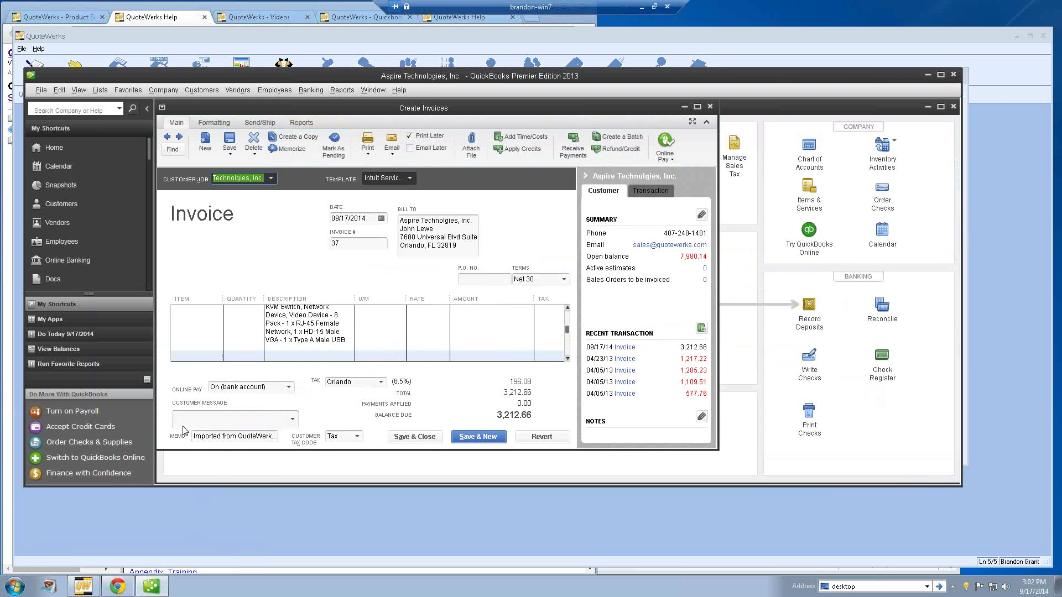
left_click(710, 107)
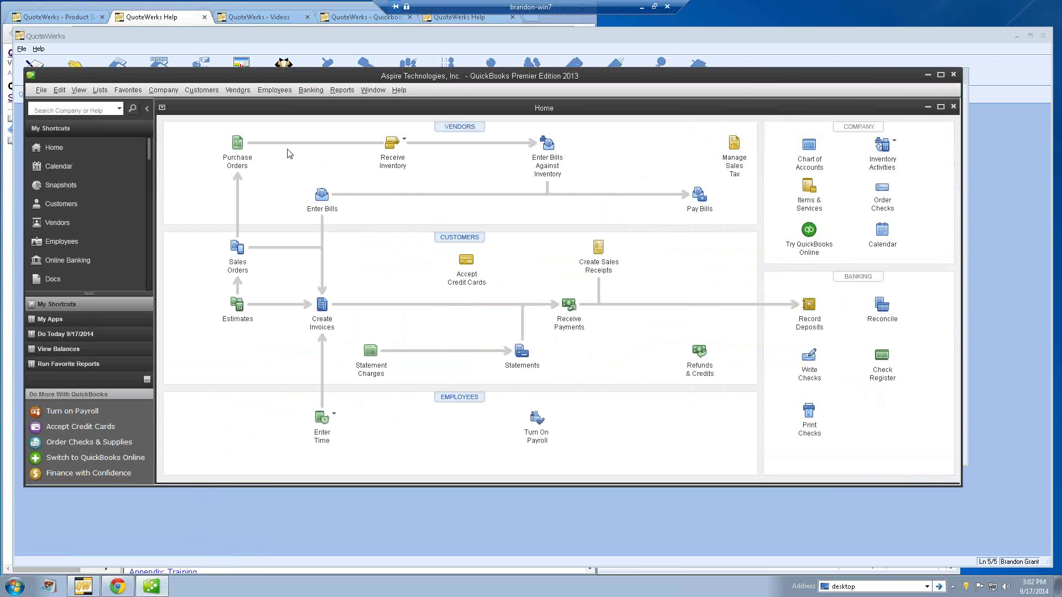
left_click(467, 128)
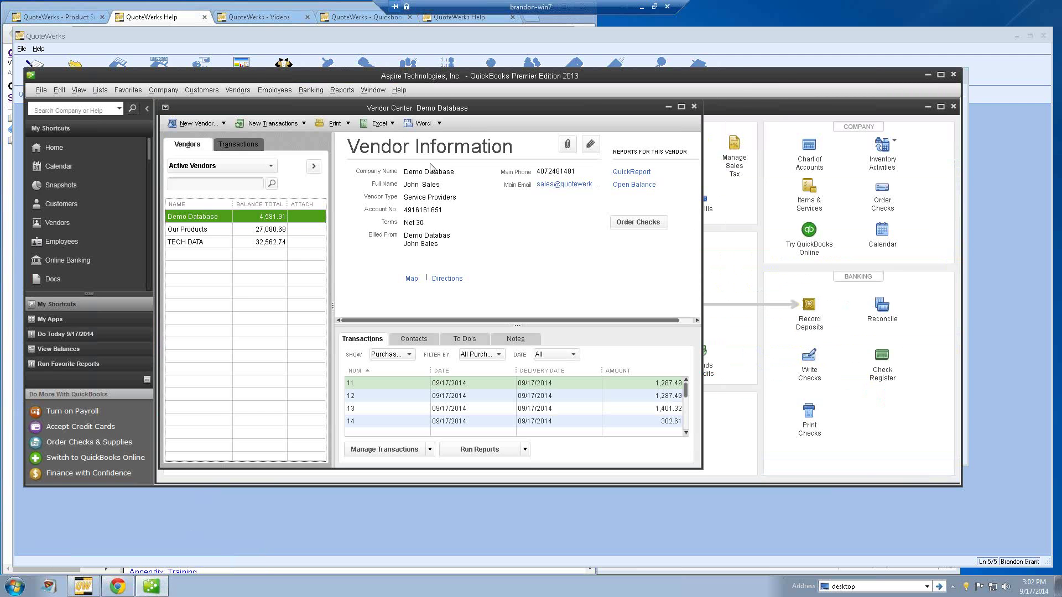
left_click(204, 242)
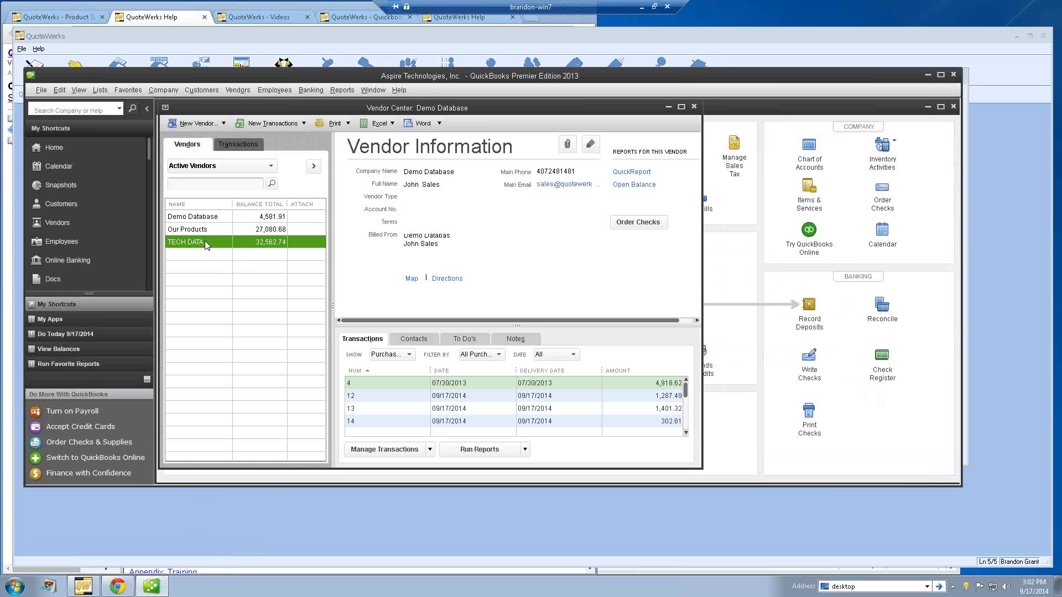
left_click(375, 370)
left_click(374, 370)
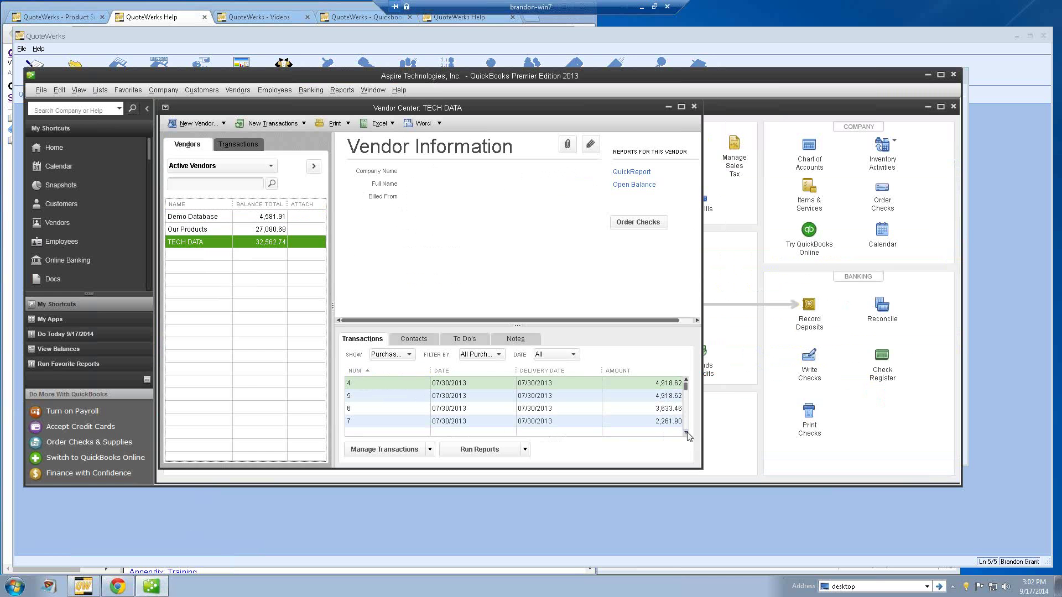
scroll(687, 434, "down", 10)
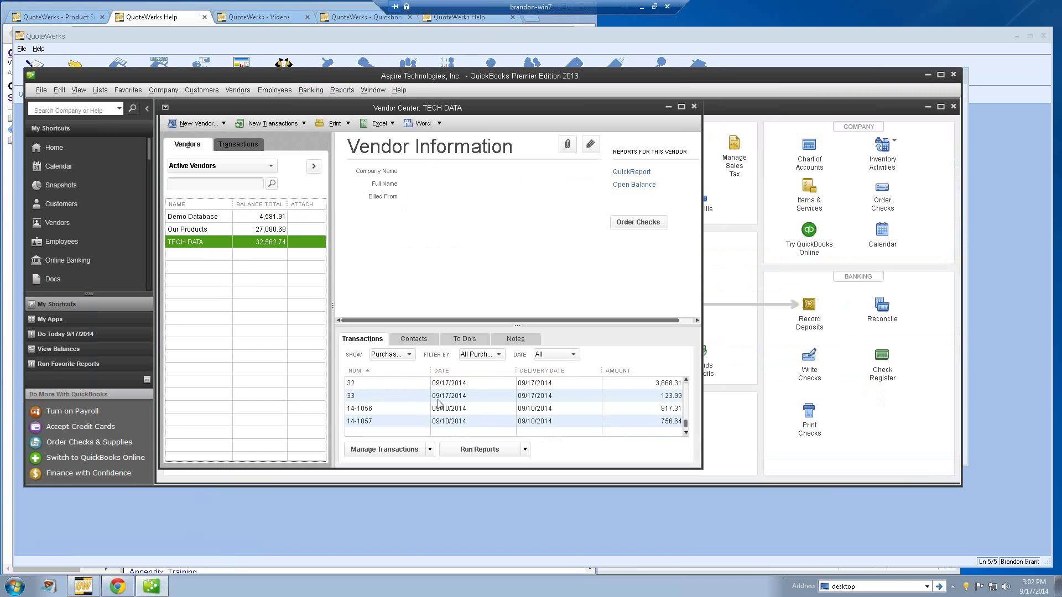
left_click(388, 396)
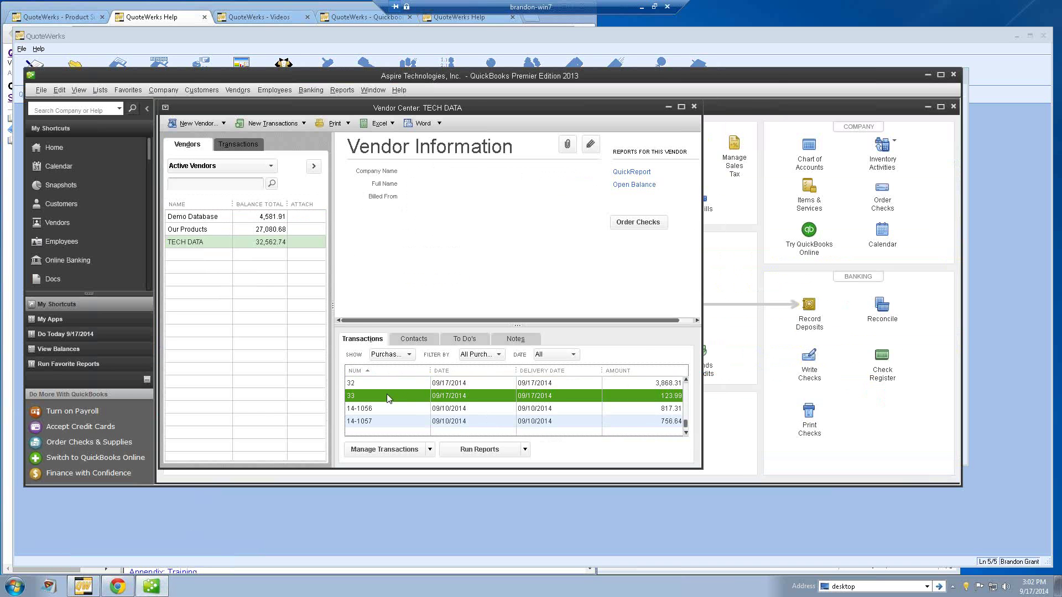
double_click(386, 396)
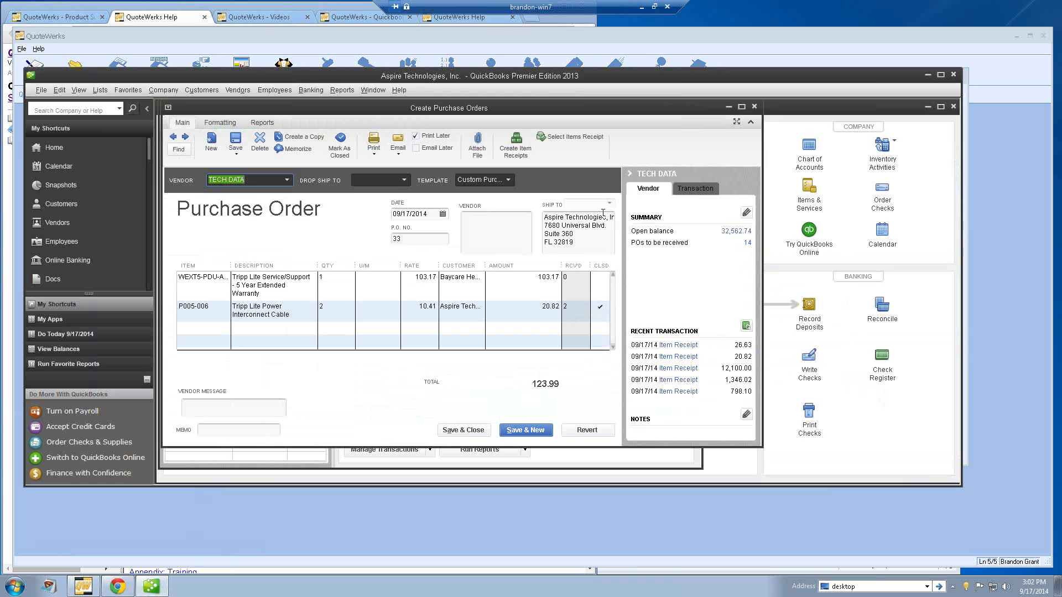
Return to QuoteWerks, refresh the purchase orders, and receive the Tripp Lite 5 Year Extended Warranty item with serial number 519818
left_click(151, 586)
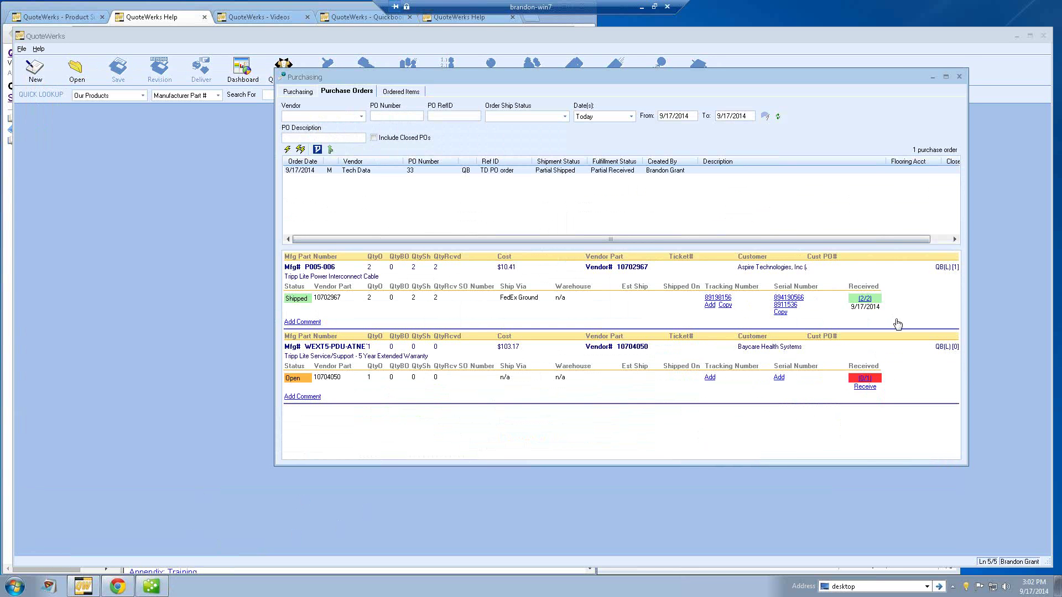
left_click(778, 117)
mouse_move(956, 276)
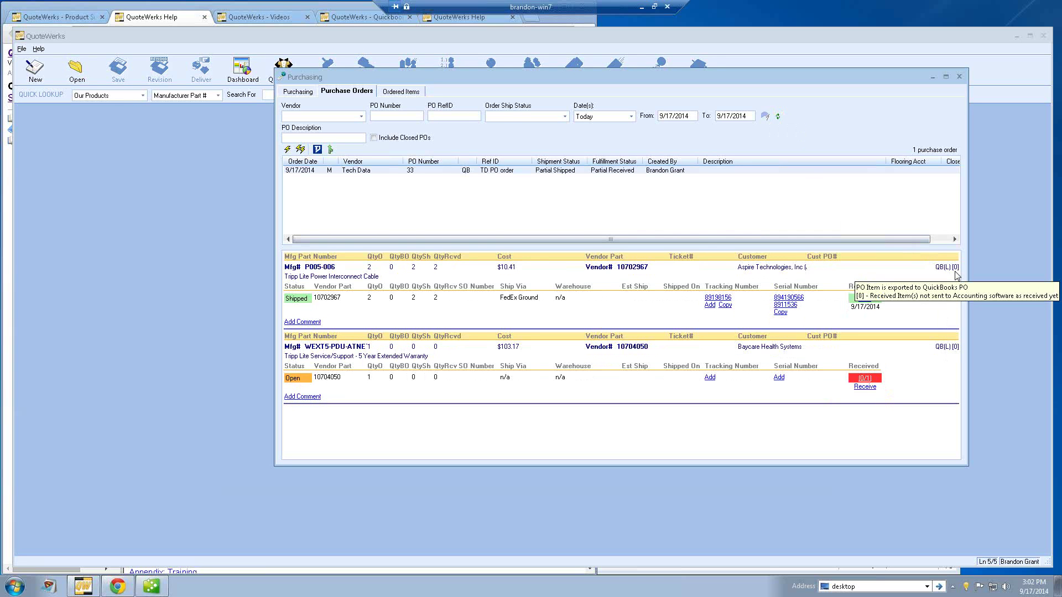
left_click(865, 387)
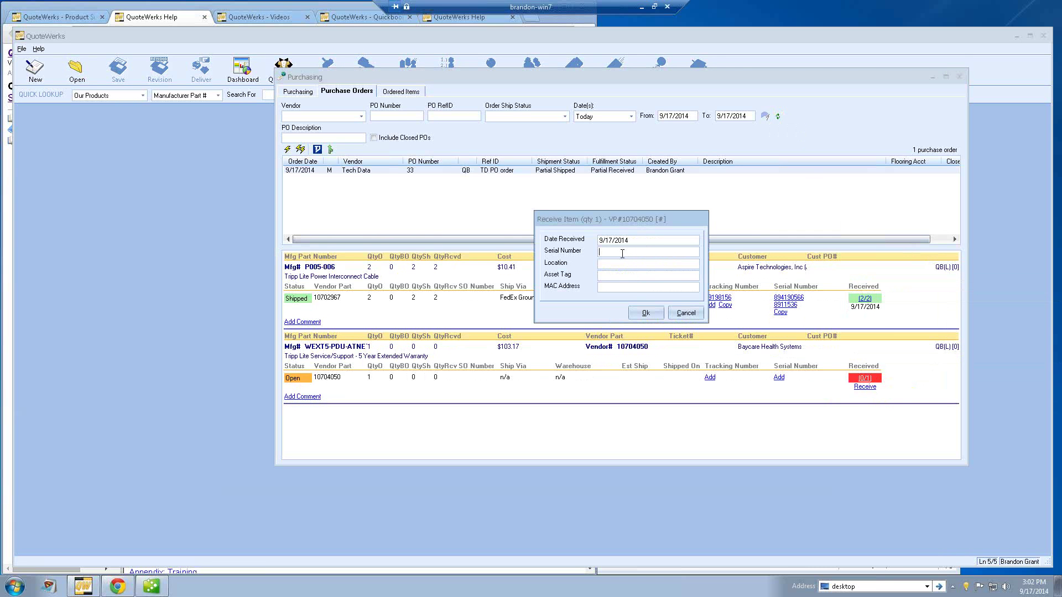
type("519818")
left_click(645, 312)
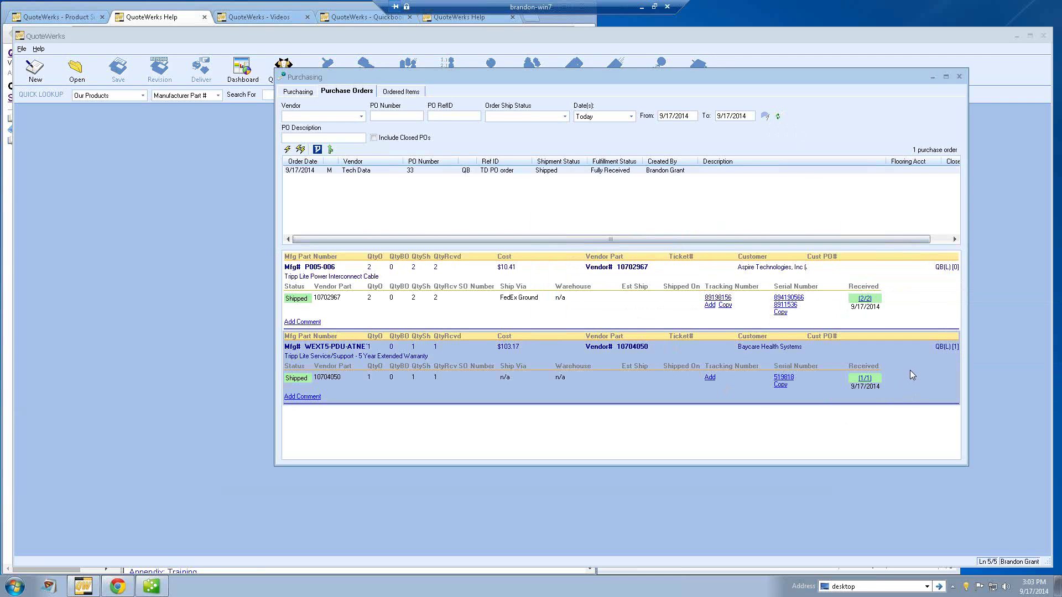
Refresh the purchase orders, select the Tech Data order, and sync the received warranty's item receipt to QuickBooks
mouse_move(956, 352)
left_click(779, 117)
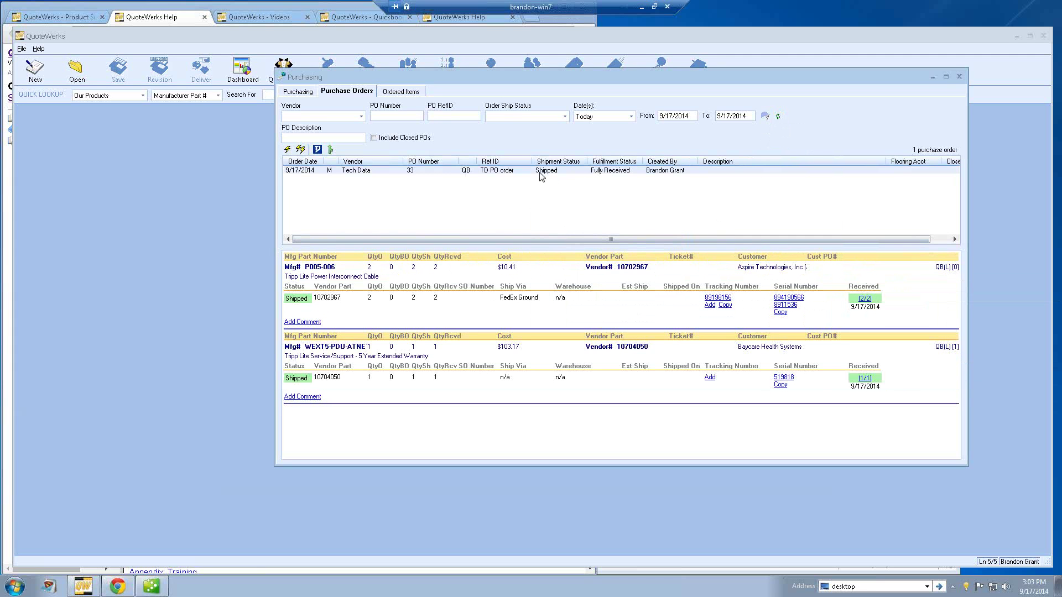
left_click(542, 173)
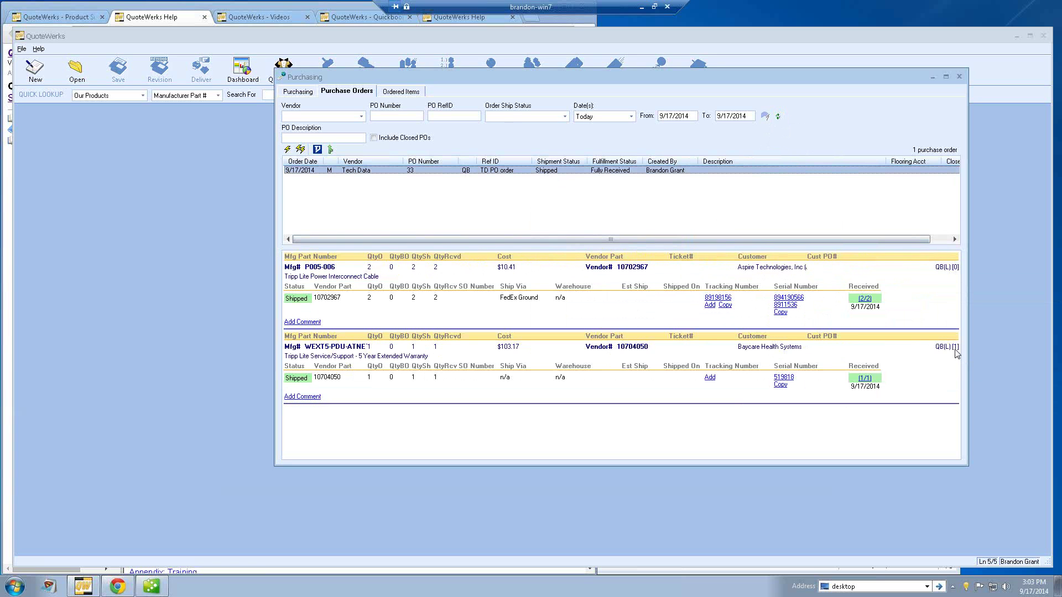
mouse_move(956, 281)
left_click(331, 150)
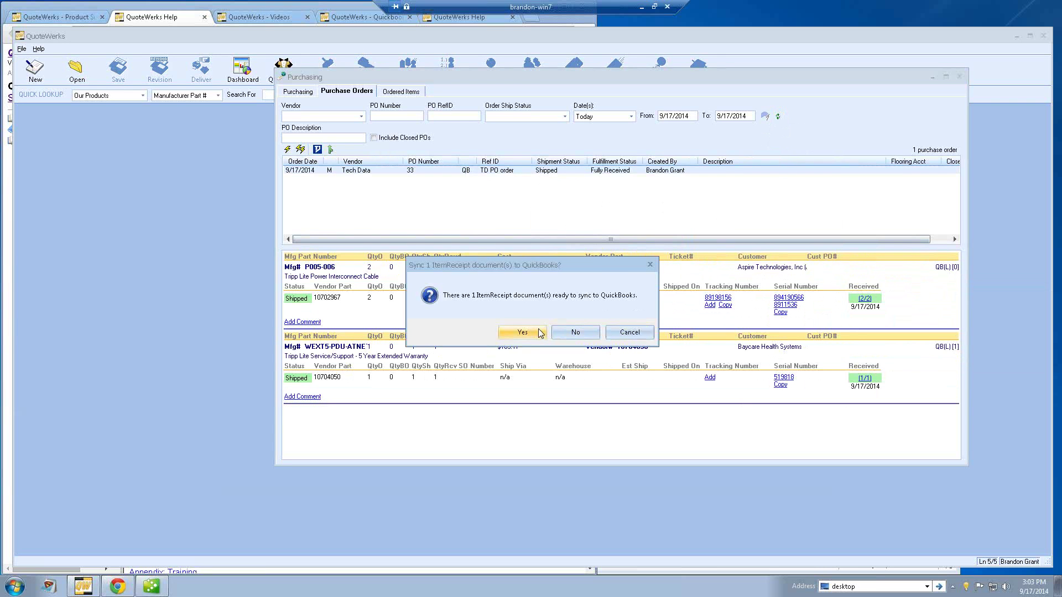
left_click(516, 332)
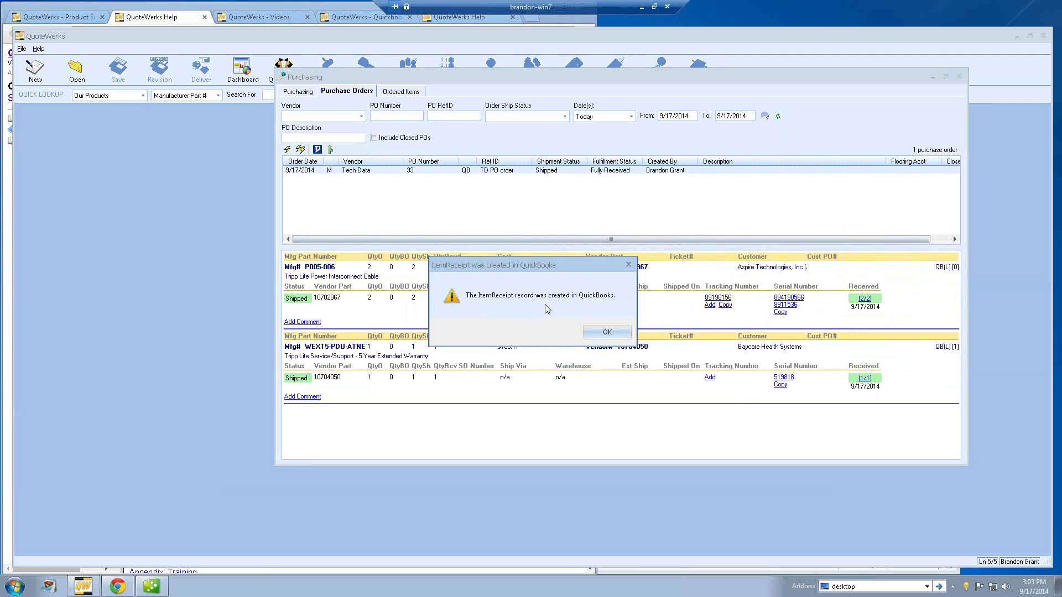
left_click(599, 333)
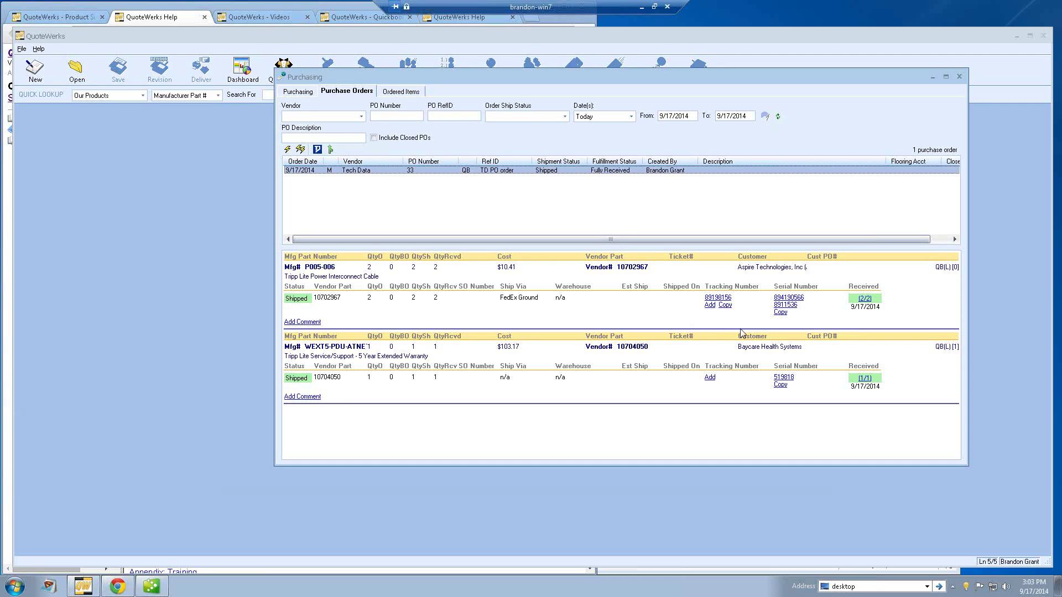
Refresh the purchase orders, check the received items on the TECH DATA purchase order in QuickBooks, and return to QuoteWerks
left_click(778, 117)
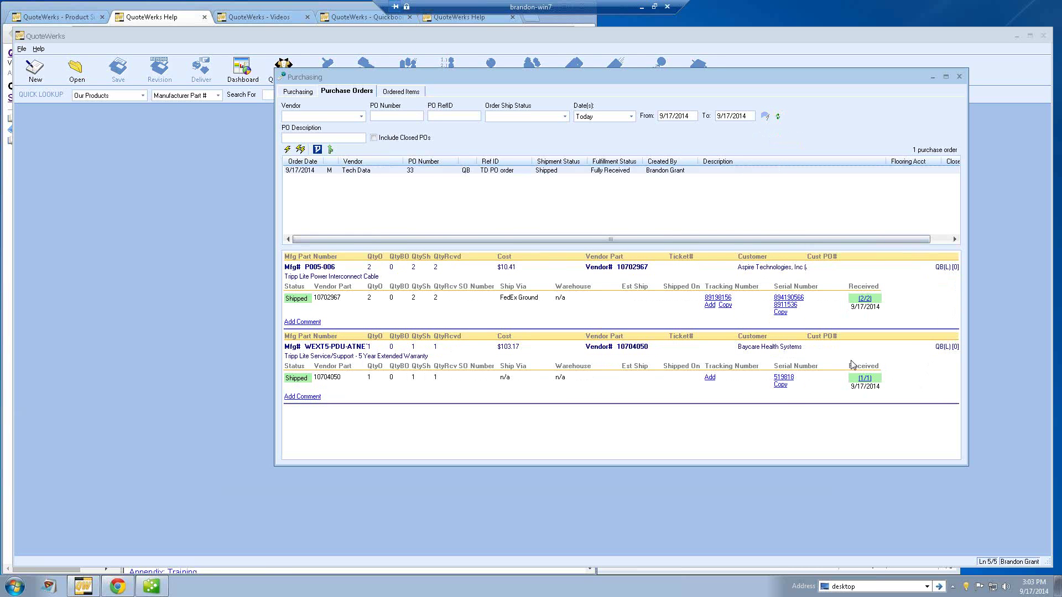
left_click(159, 590)
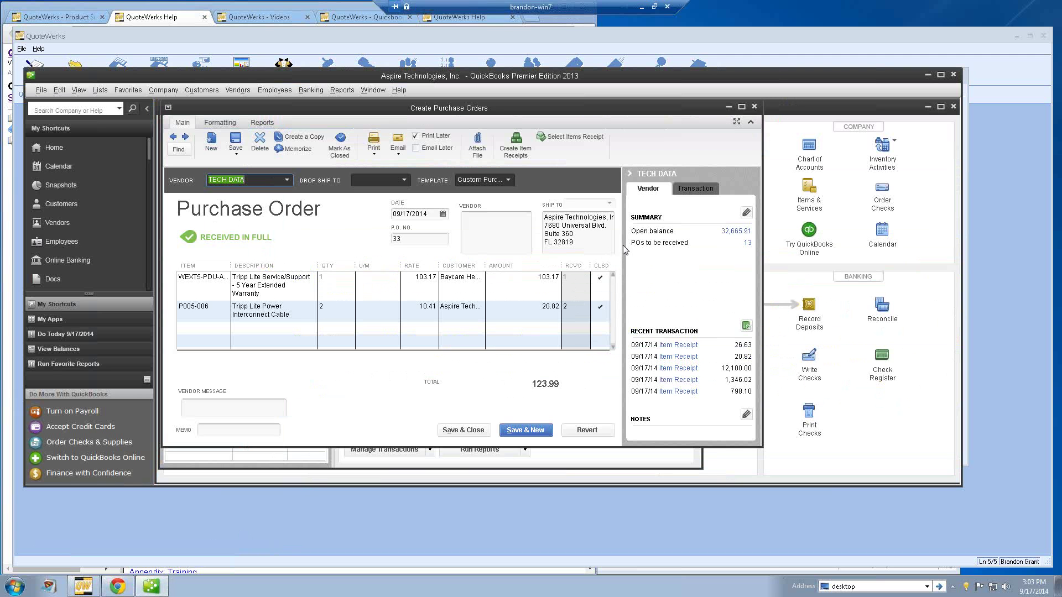
left_click(803, 49)
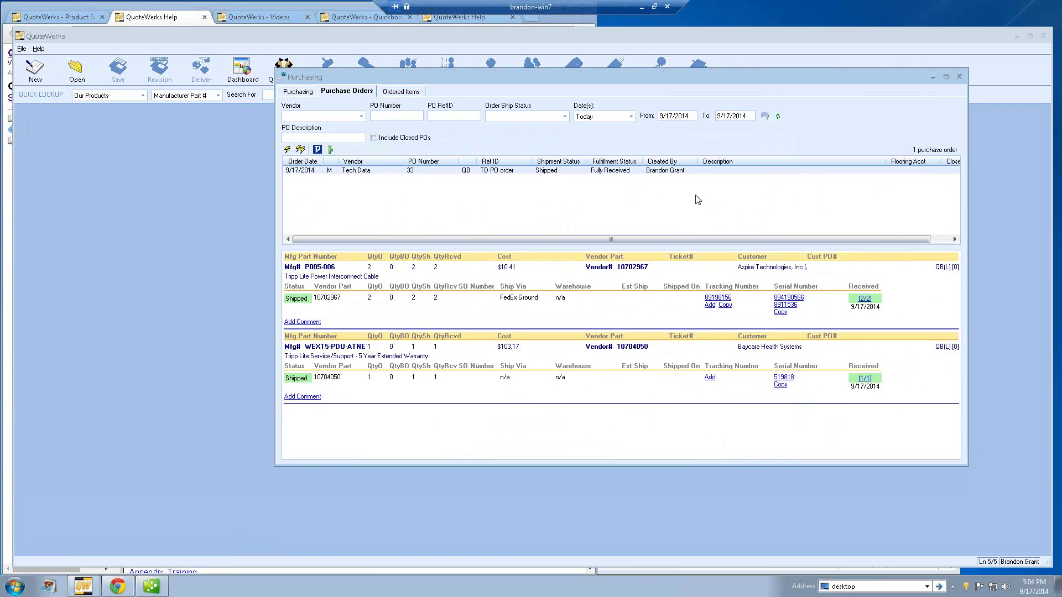
Close the Tech Data purchase order dated 9/17/2014 using September 17, 2014 as the closing date, and refresh the list
left_click(646, 171)
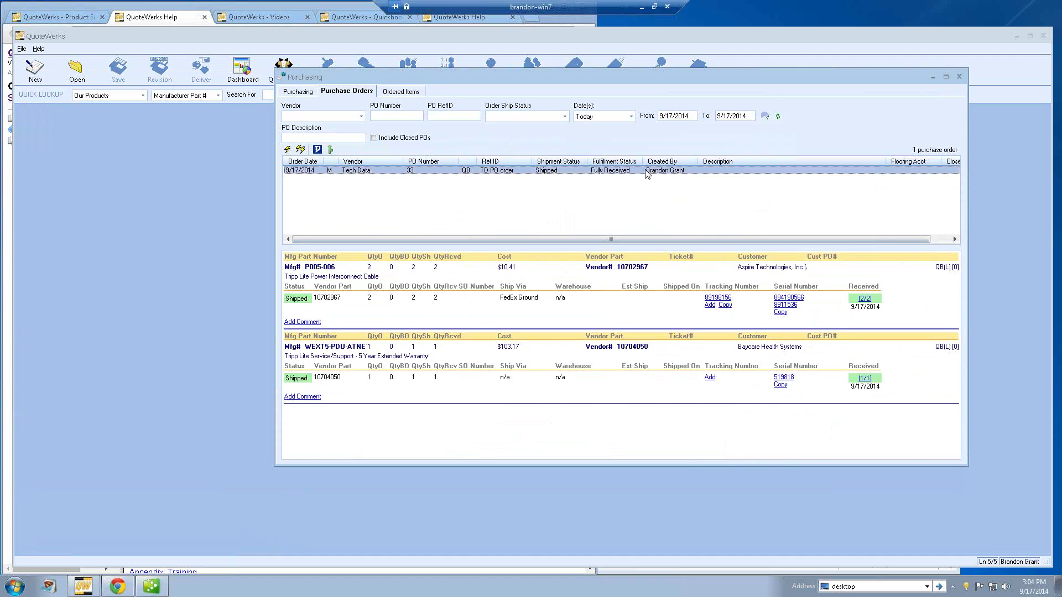
right_click(646, 172)
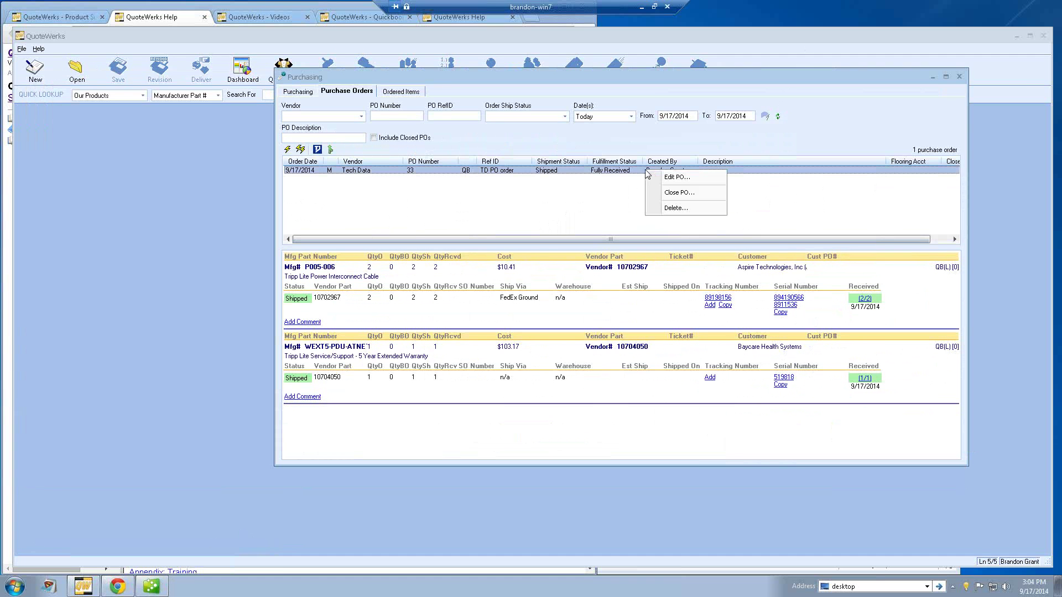
left_click(660, 198)
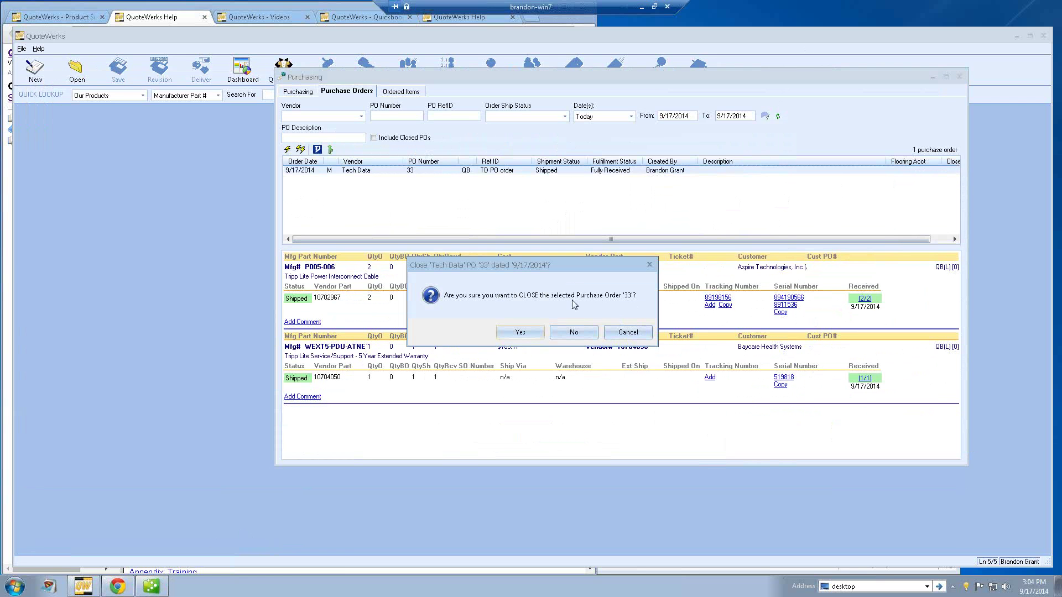
left_click(524, 335)
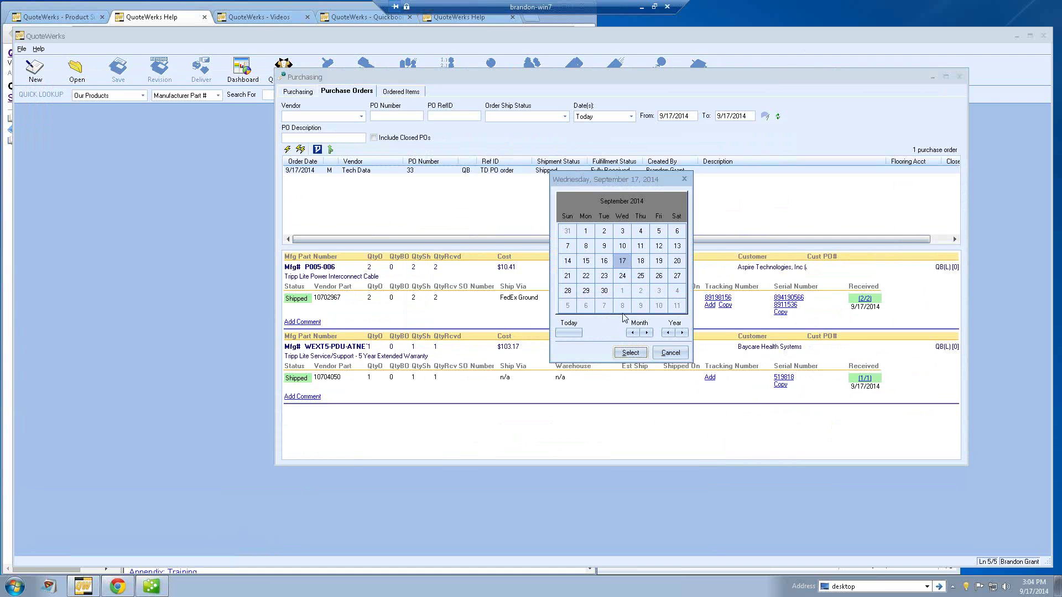
left_click(630, 352)
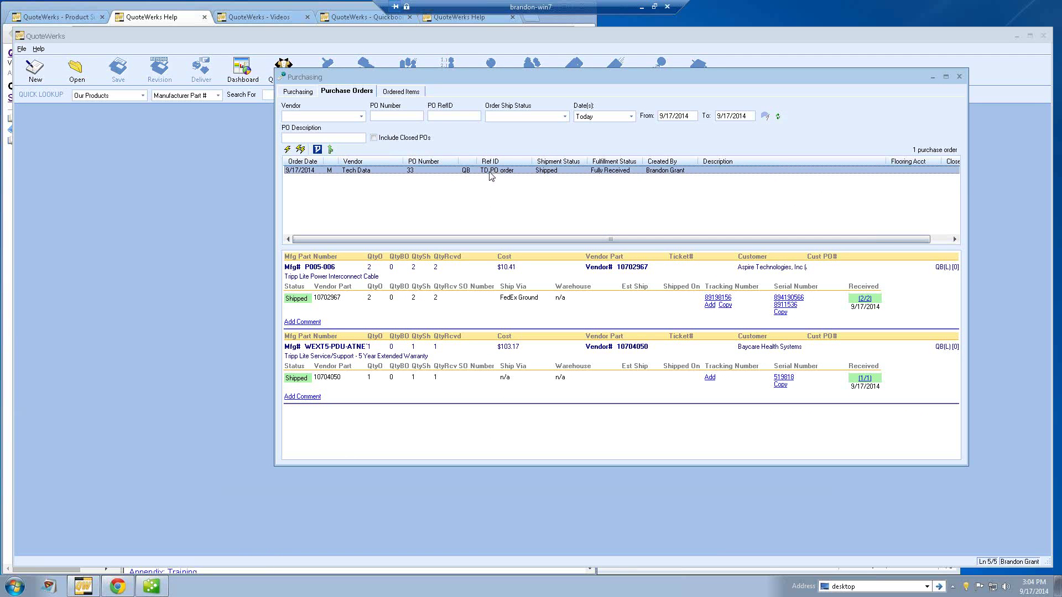
left_click(778, 117)
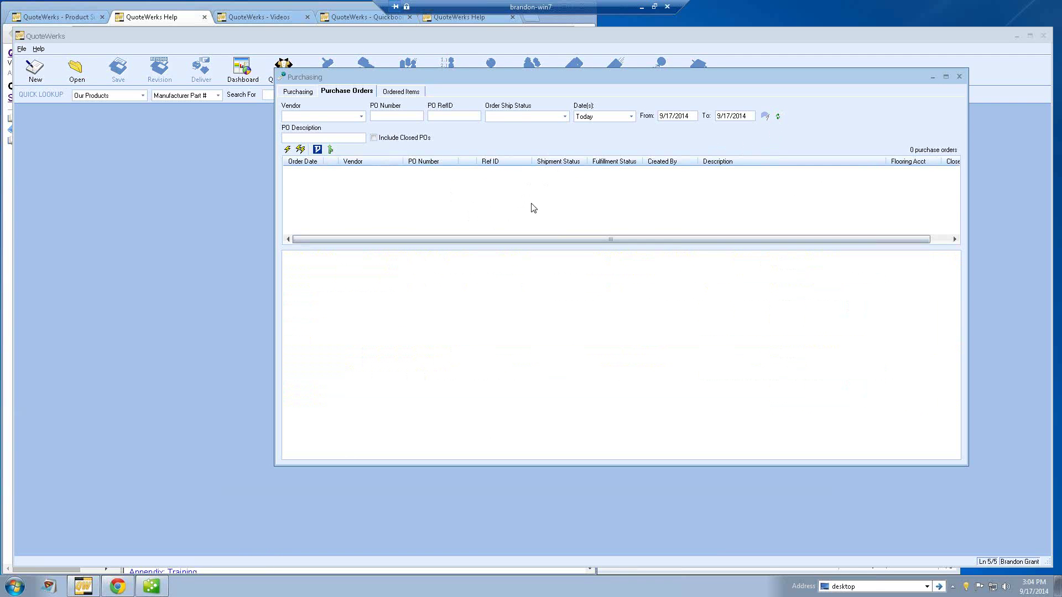
Include closed purchase orders in the list, view a closed Demo Database order's items, and exclude closed orders again
left_click(374, 138)
left_click(528, 345)
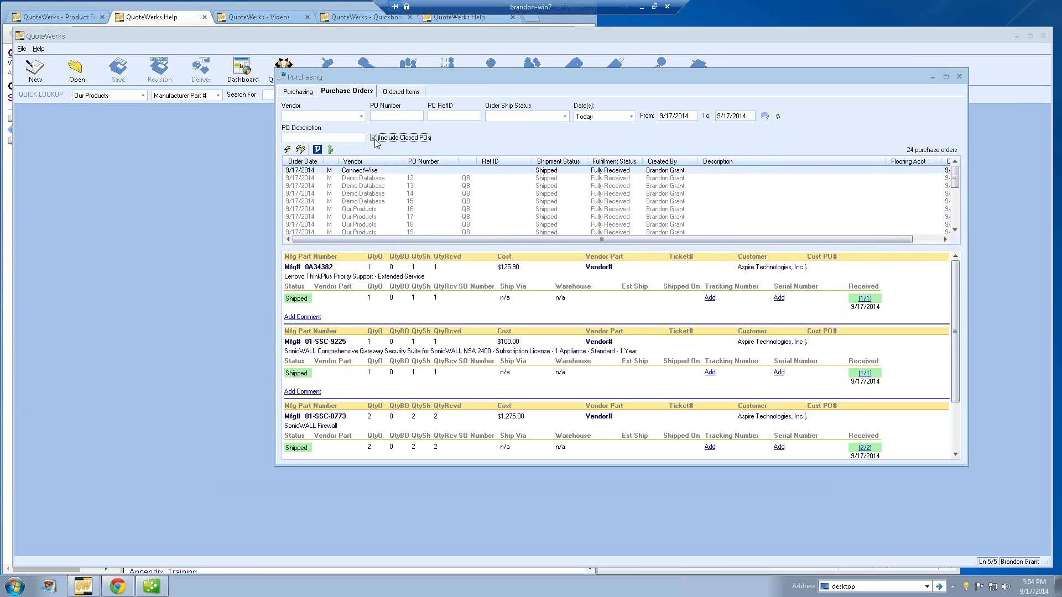
left_click(366, 186)
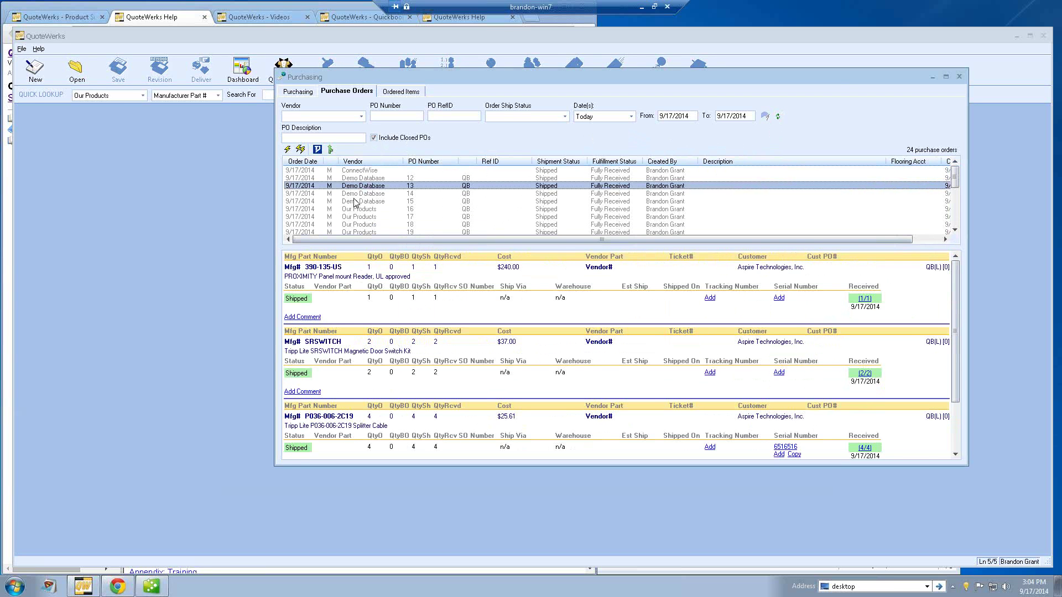
left_click(374, 139)
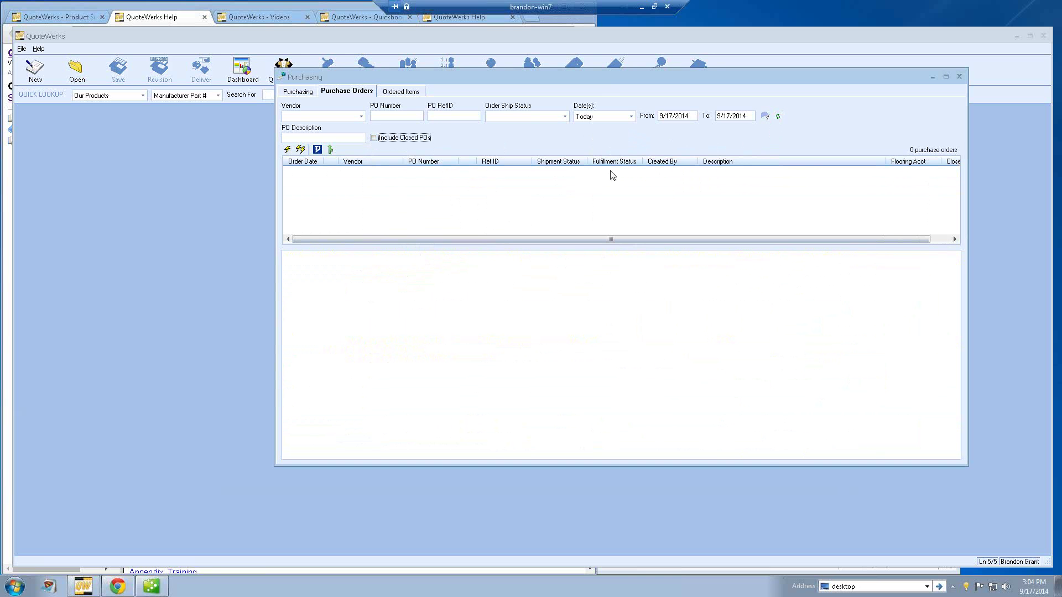
Review the ordered items that are not shipped or not received across all purchase orders, and return to the purchase orders list
left_click(410, 92)
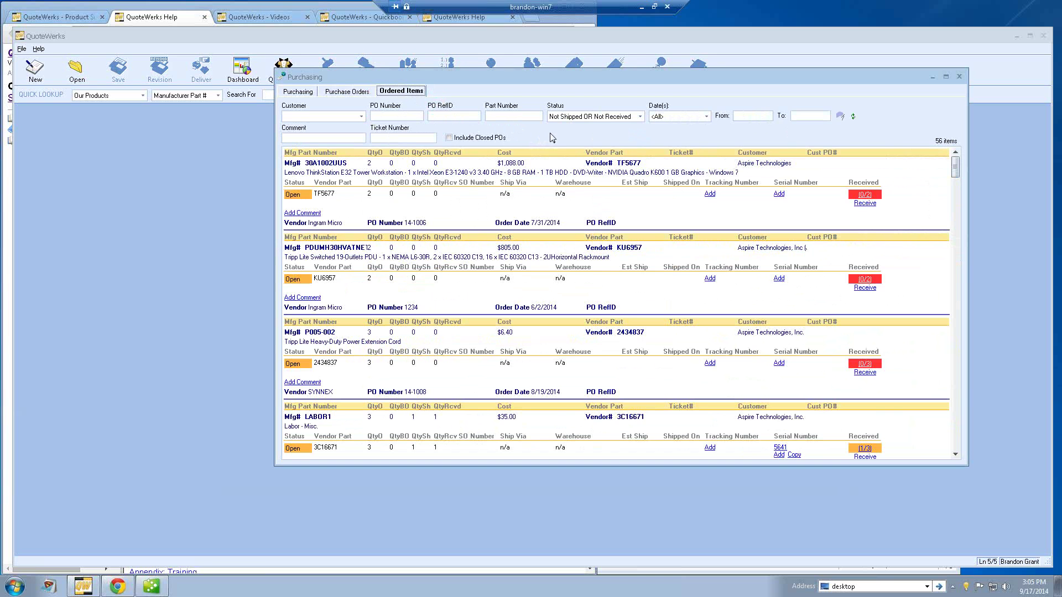
left_click(349, 93)
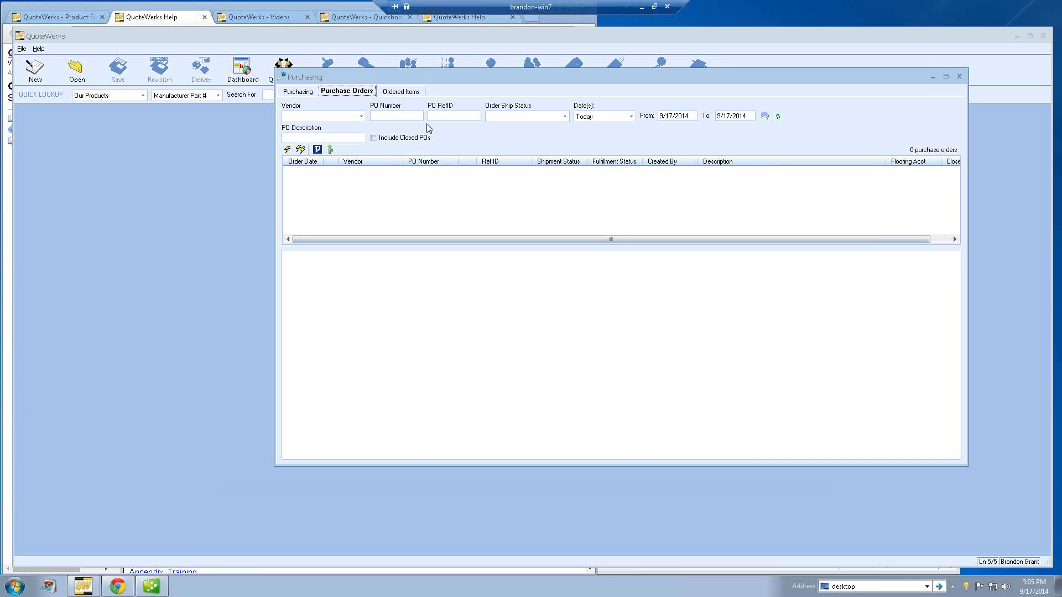
left_click(409, 92)
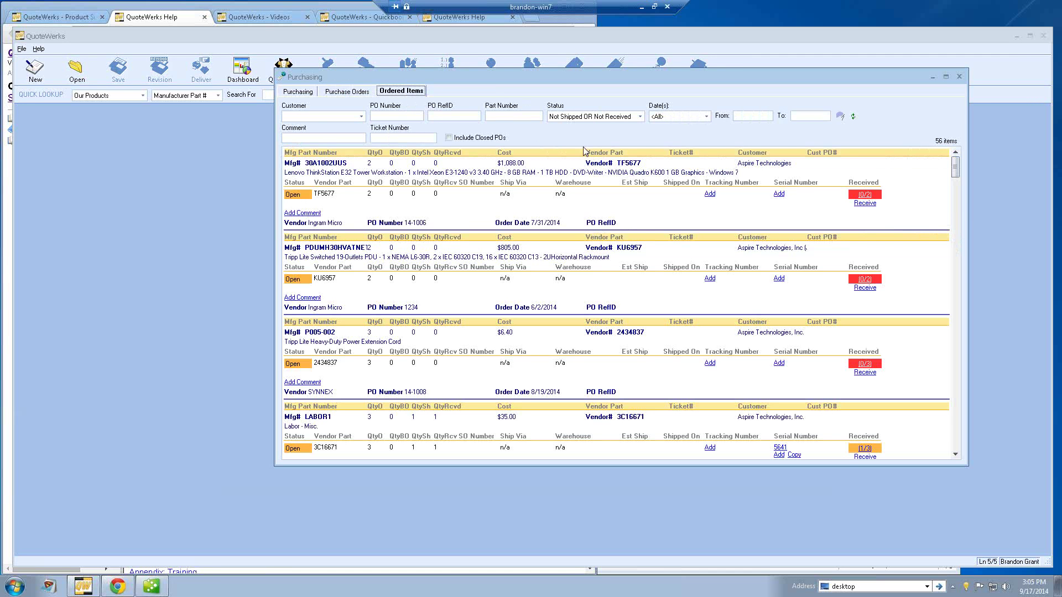
left_click(668, 206)
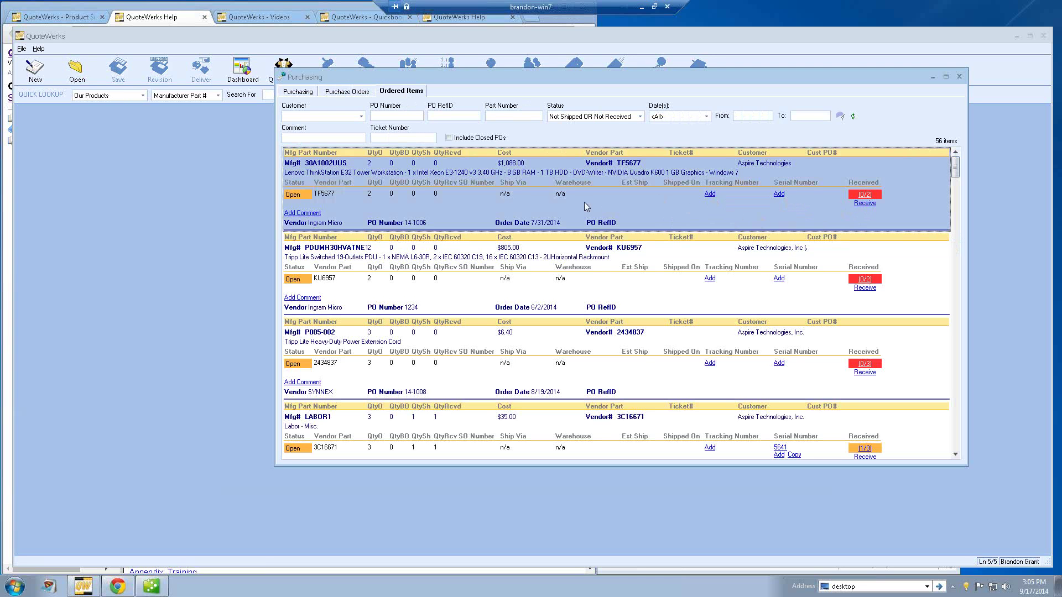
left_click(352, 93)
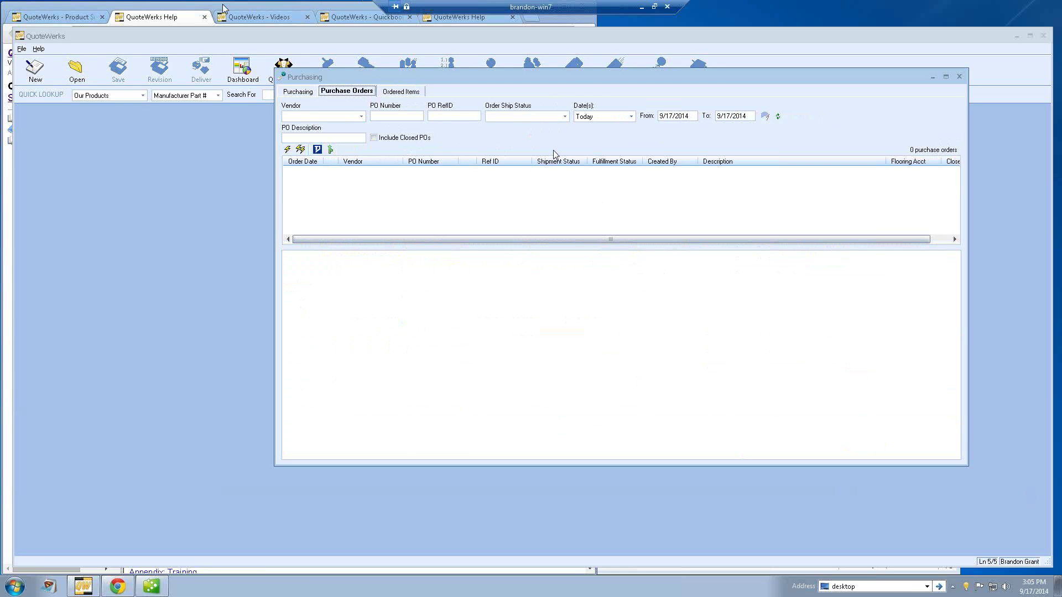
Switch to the QuoteWerks website in Chrome and go through the distributor integrations to the Procurement Tracking information
left_click(123, 12)
left_click(55, 16)
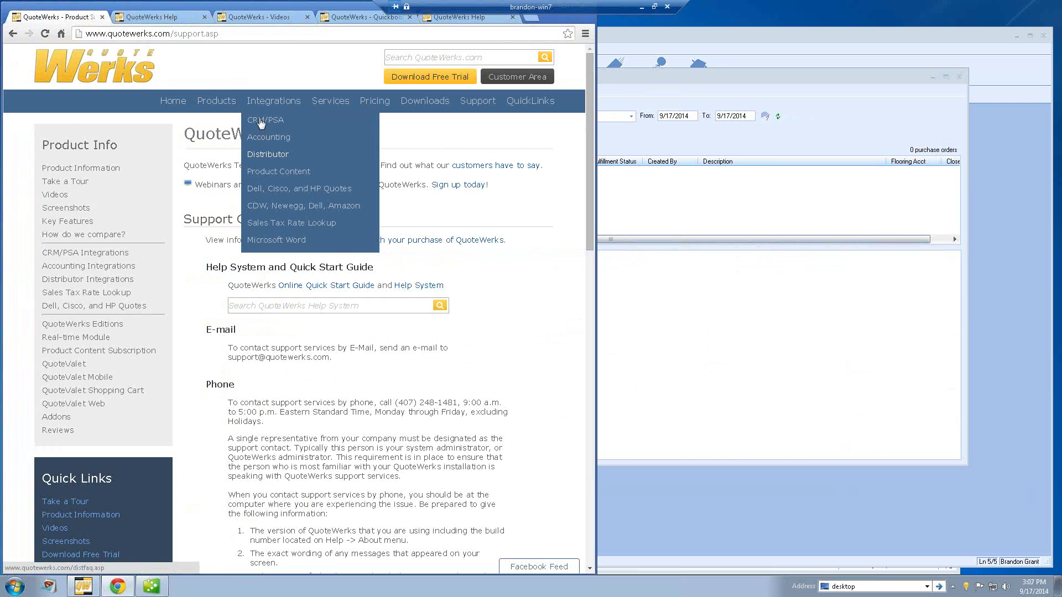
mouse_move(227, 105)
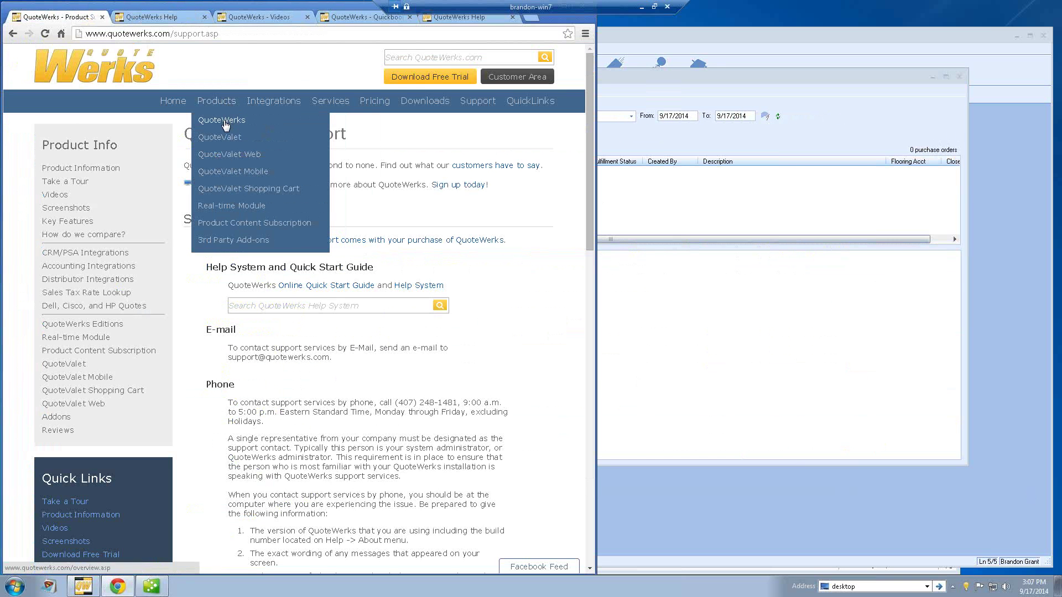
mouse_move(274, 102)
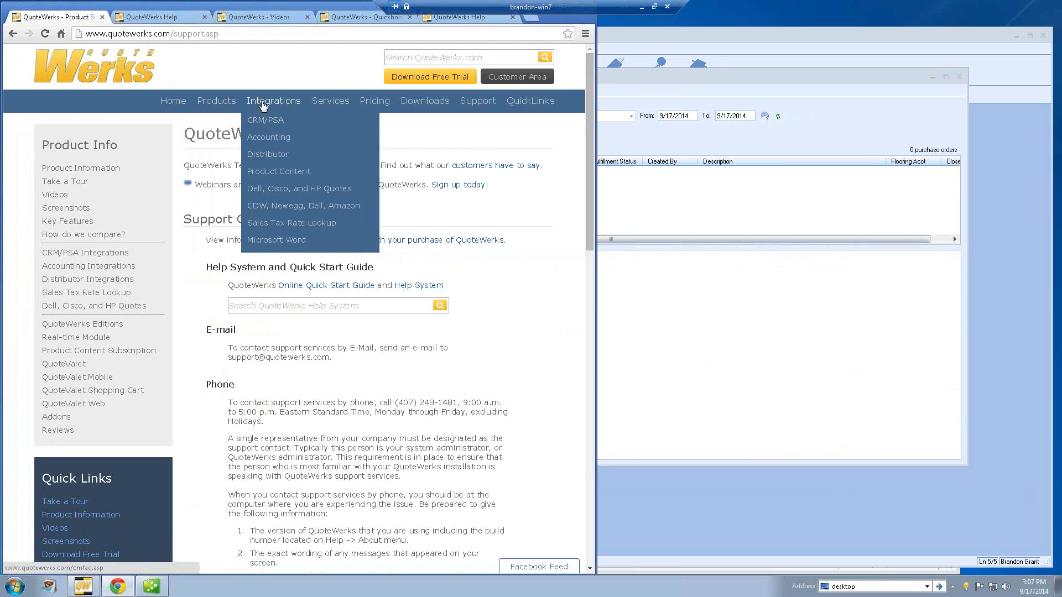
left_click(264, 156)
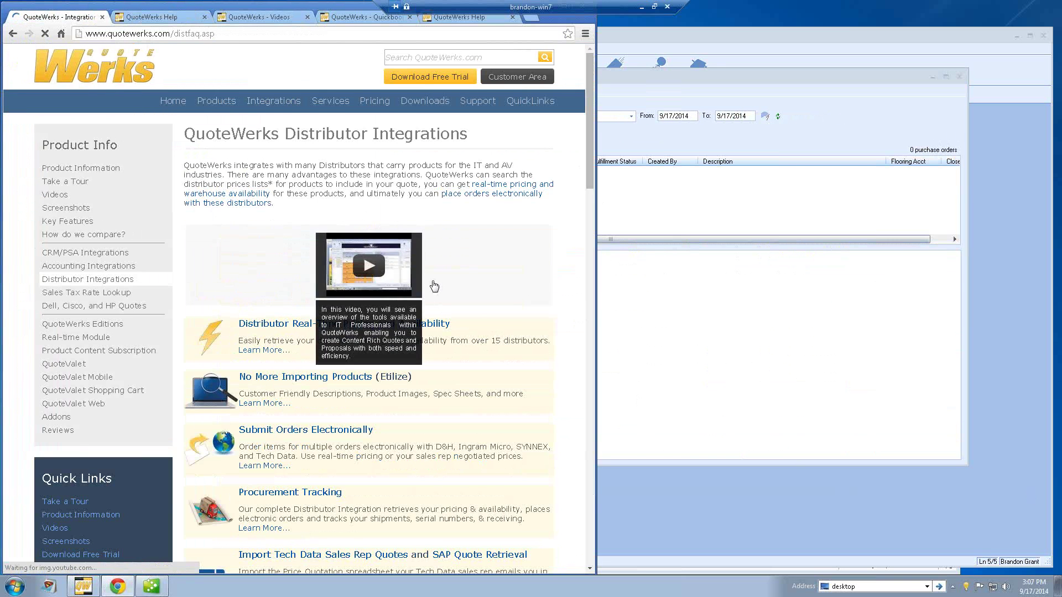
scroll(356, 325, "down", 3)
left_click(300, 330)
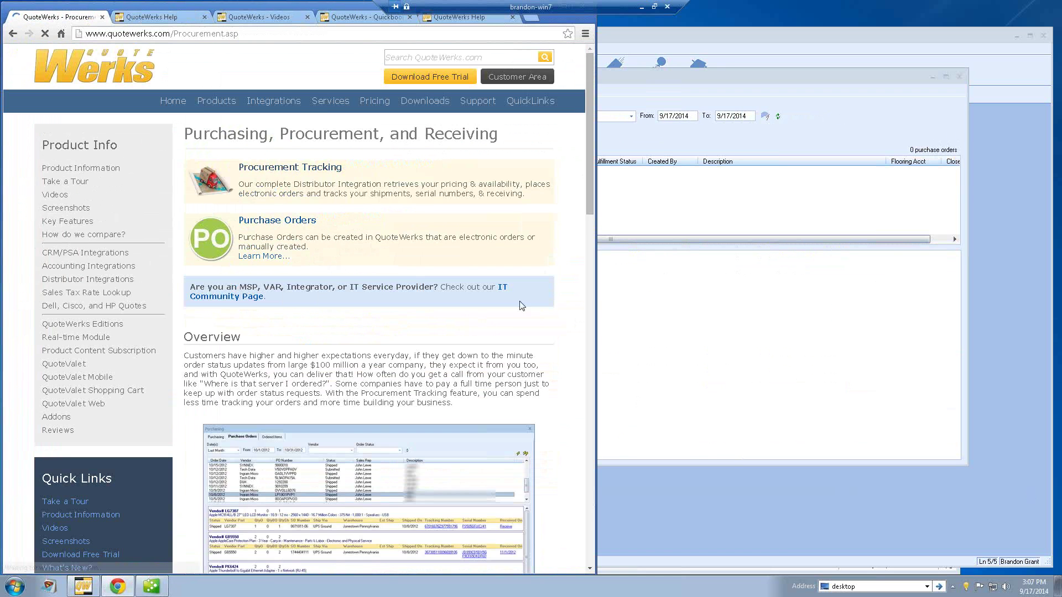
Read the procurement page down to its Licensing section and open the QuoteWerks Edition and Real-time Comparison Matrix
scroll(540, 300, "down", 12)
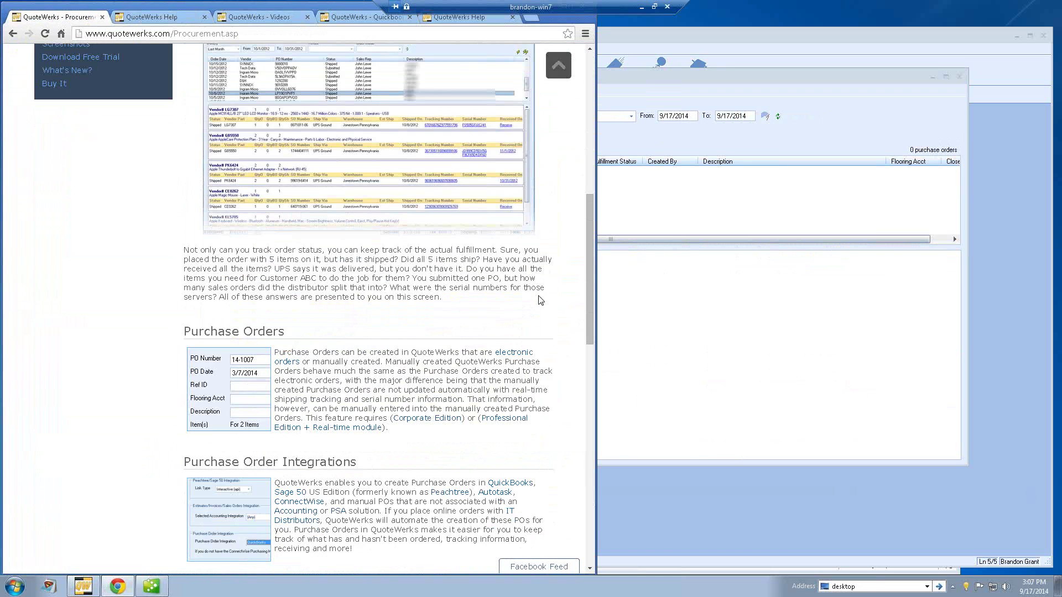
scroll(495, 274, "down", 2)
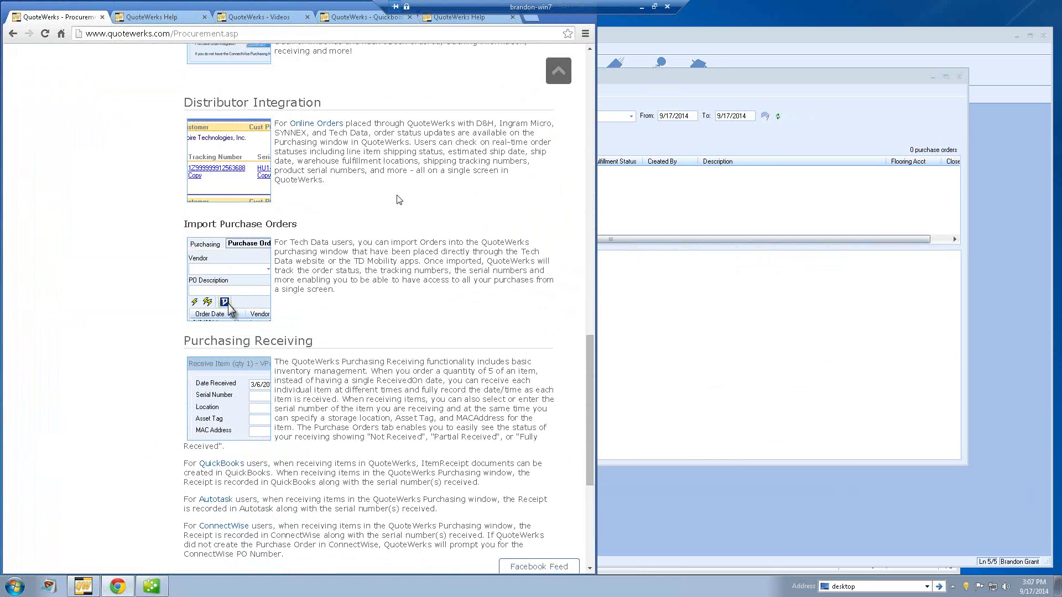
scroll(398, 271, "down", 1)
scroll(398, 271, "down", 2)
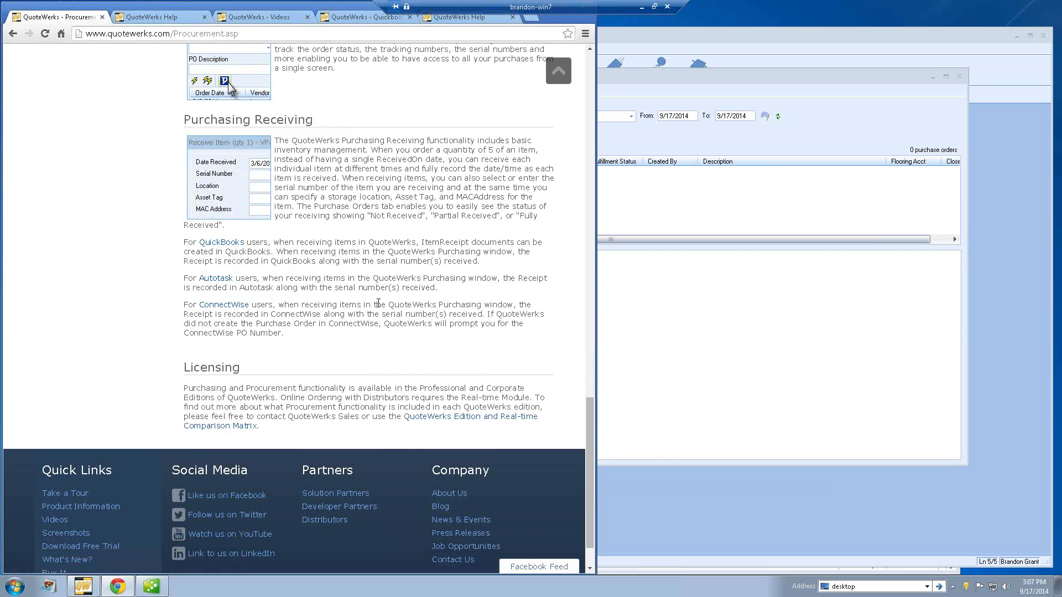
left_click(426, 418)
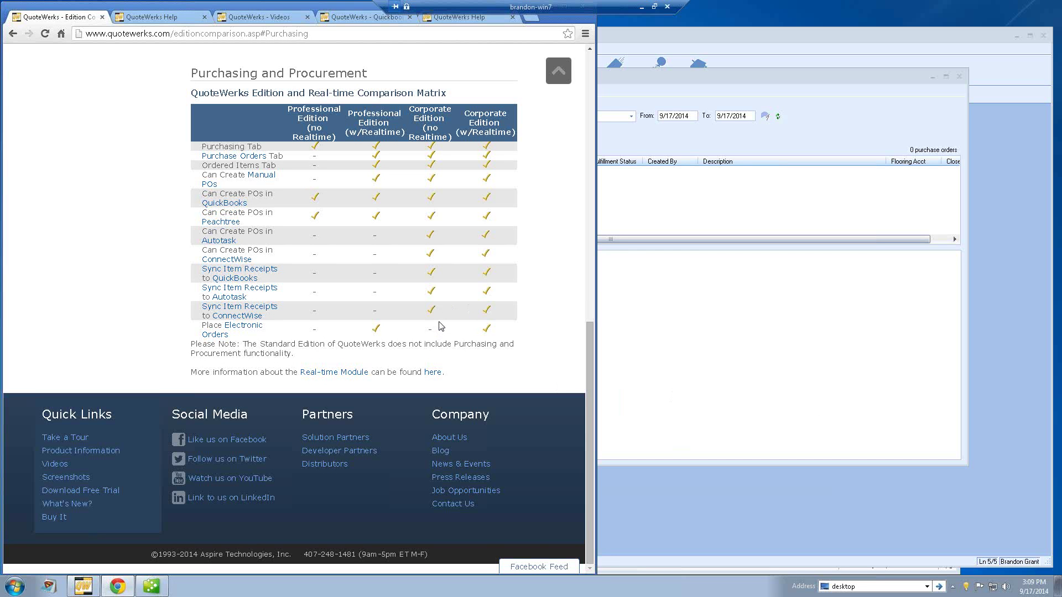
Switch back to QuoteWerks, filter the purchase orders to This Week, and view the items of the submitted Demo Database order
left_click(695, 334)
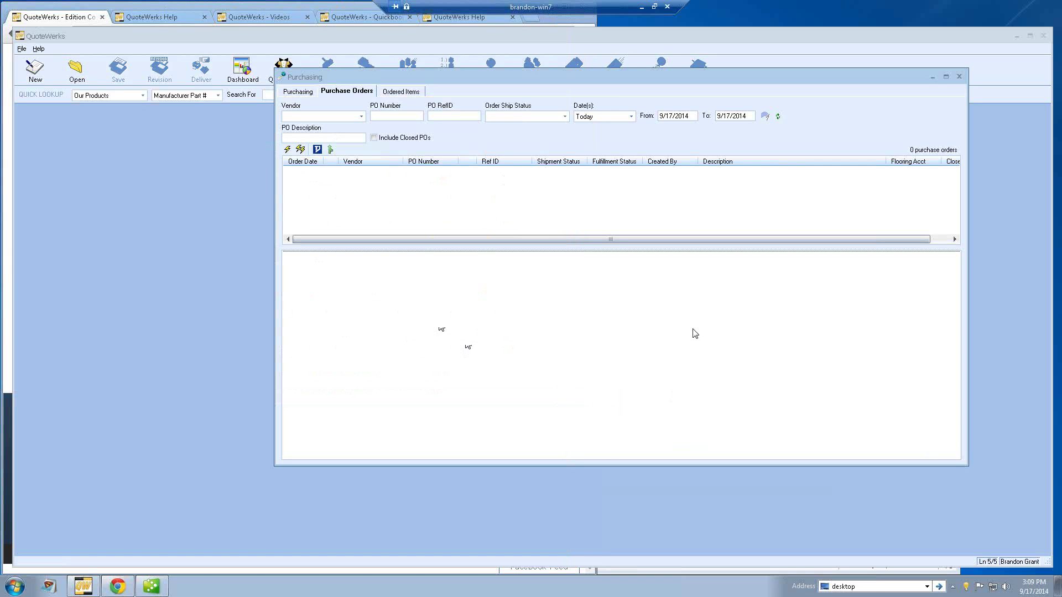
left_click(631, 116)
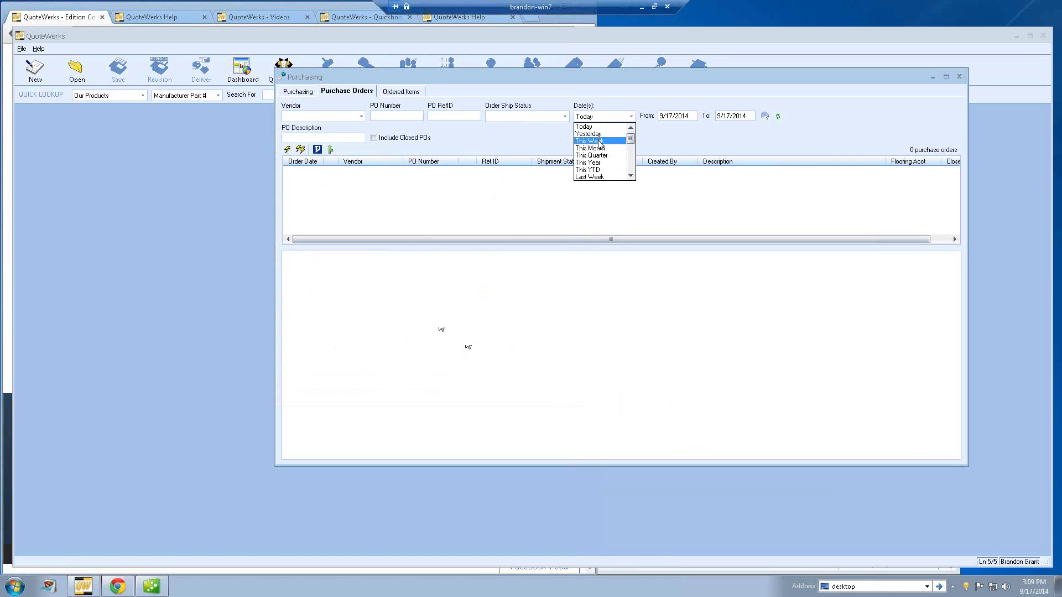
left_click(603, 141)
left_click(477, 186)
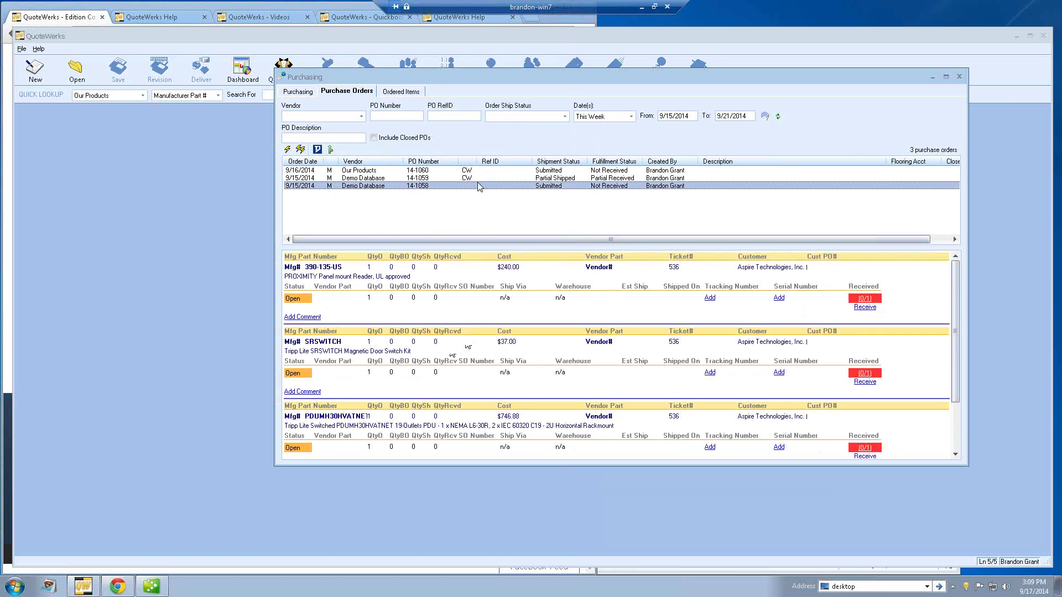
Review the actions available for the open item 390-135-US, including Mark ItemReceipt As Exported to Accounting, without applying any
right_click(906, 284)
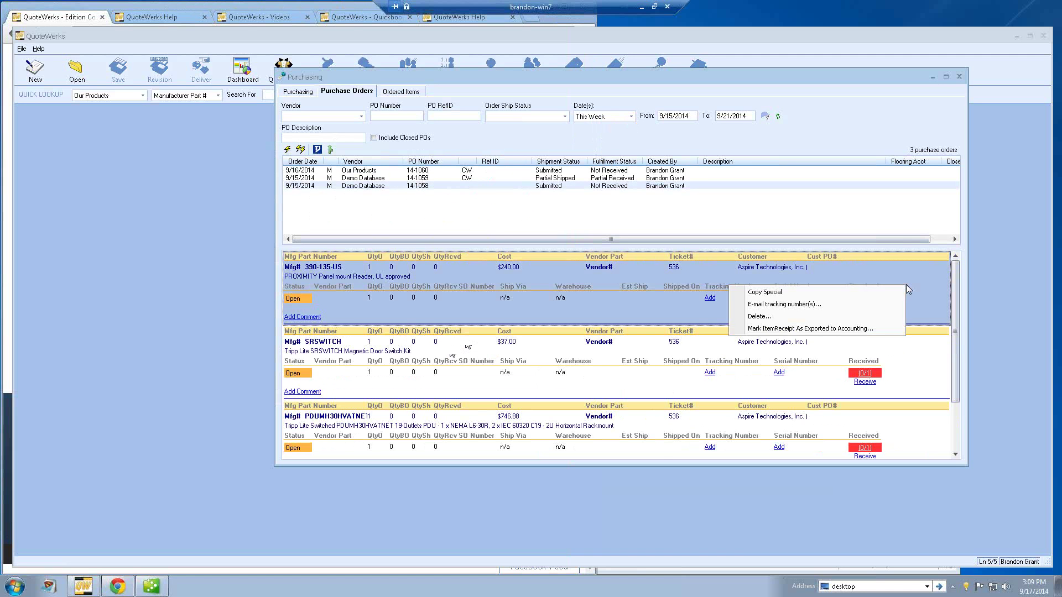
left_click(917, 284)
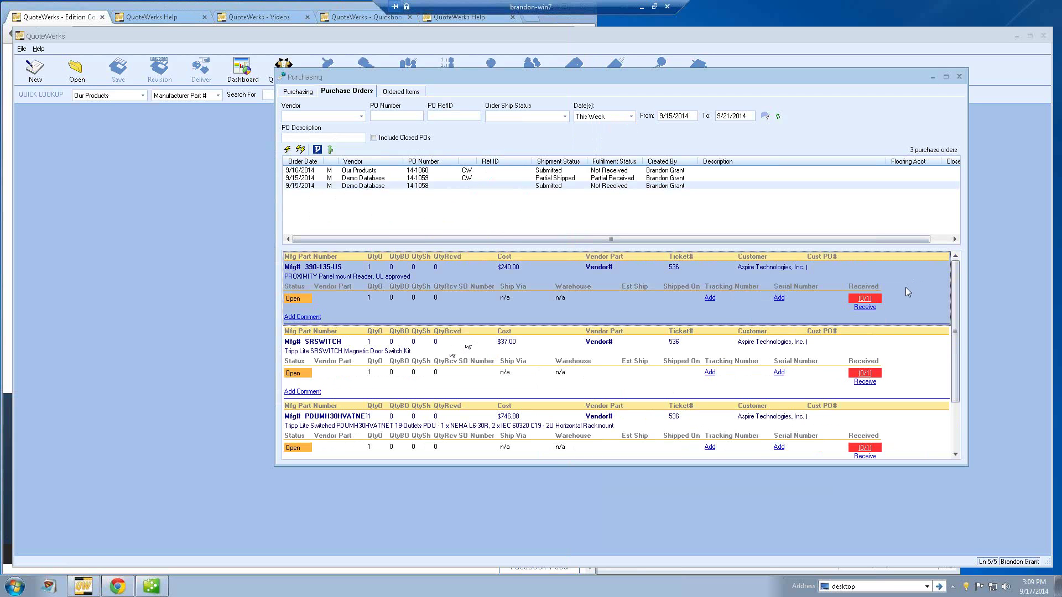
right_click(908, 292)
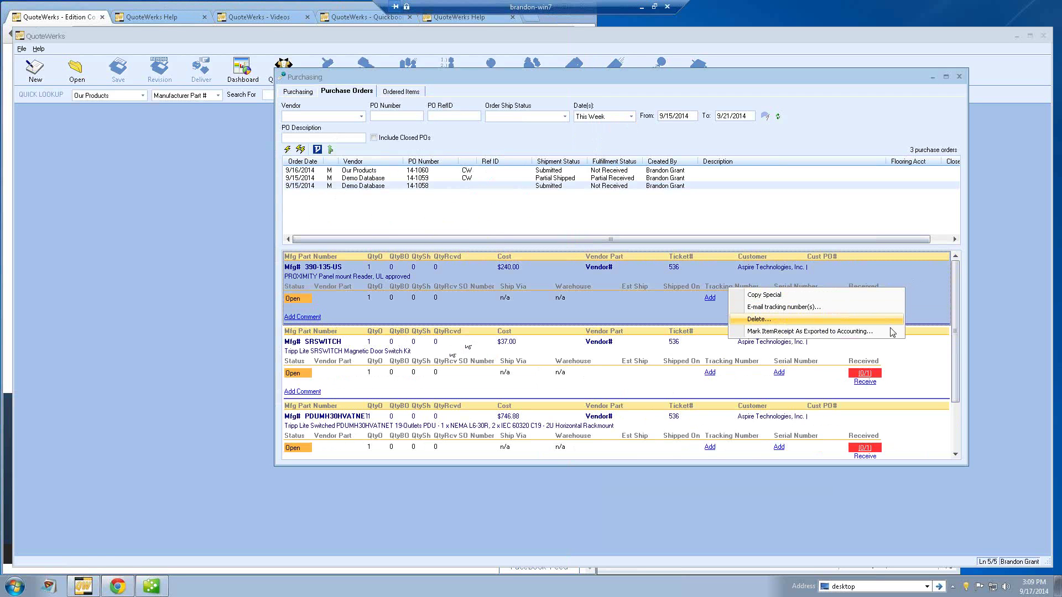
left_click(917, 297)
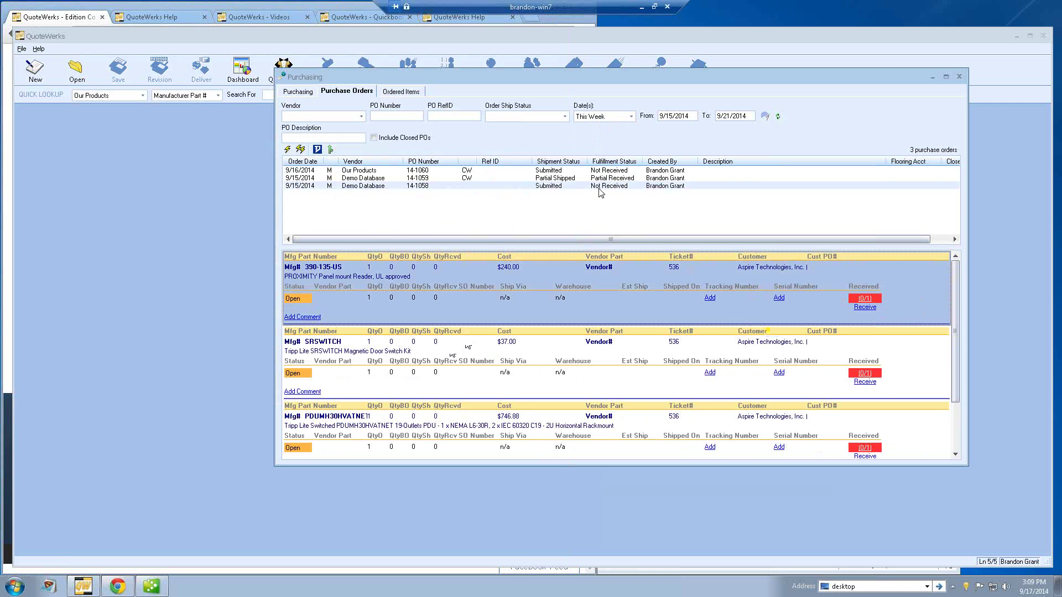
Filter the purchase orders to This Month and select the Tech Data order dated 9/12/2014
left_click(630, 116)
left_click(614, 138)
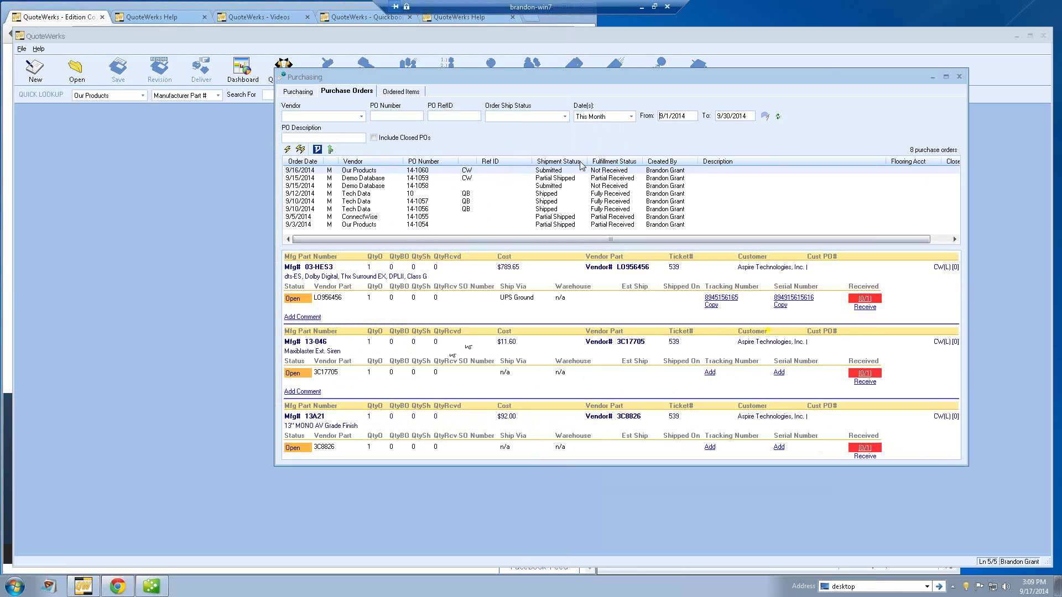
left_click(486, 191)
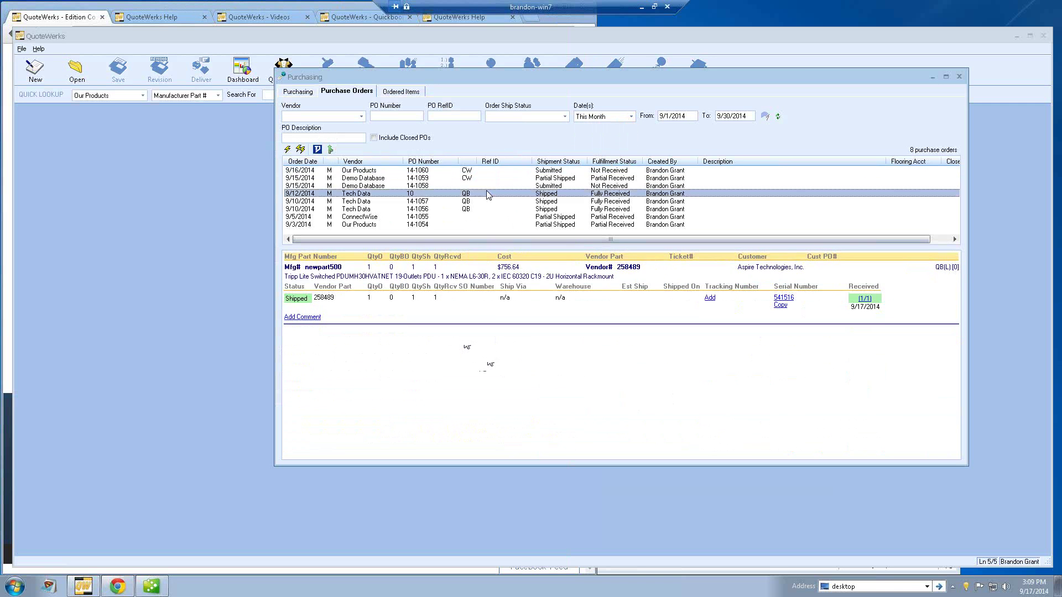
Review the actions available for the received item newpart500, including Mark ItemReceipt As Exported to Accounting, without applying any
left_click(957, 275)
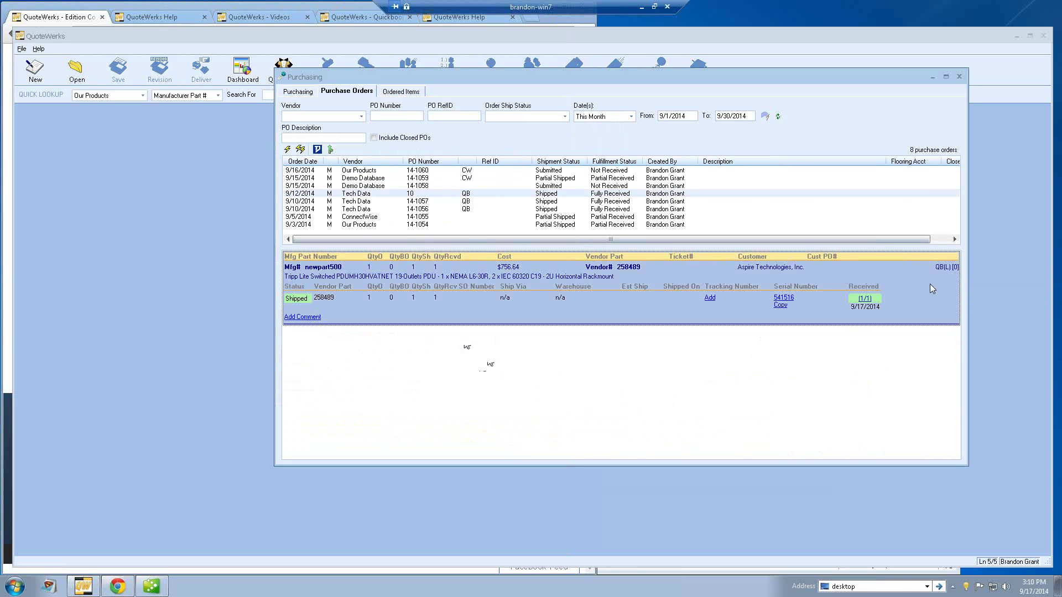
mouse_move(958, 275)
right_click(911, 283)
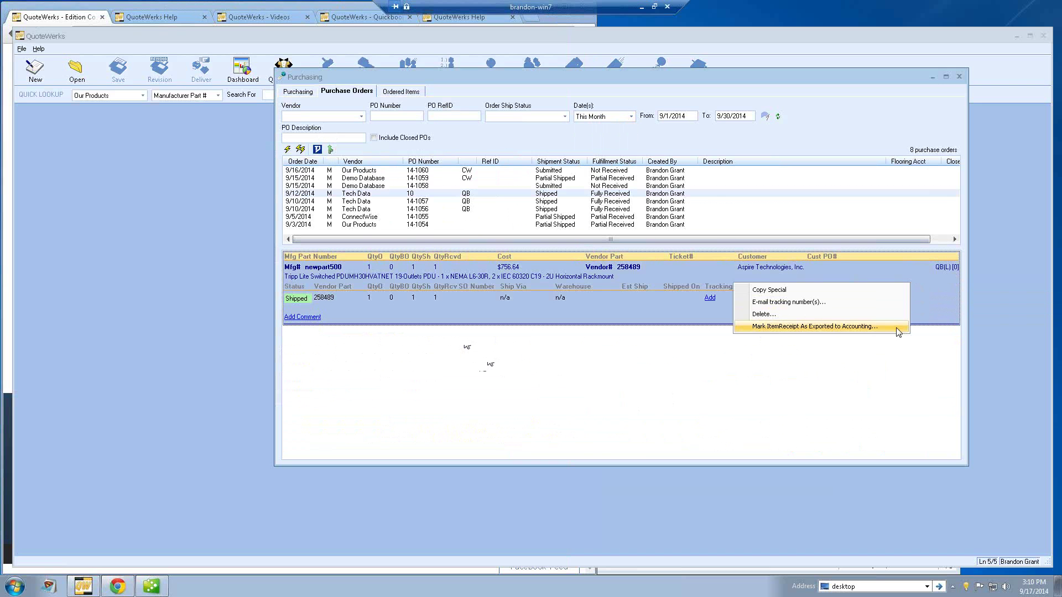
left_click(924, 299)
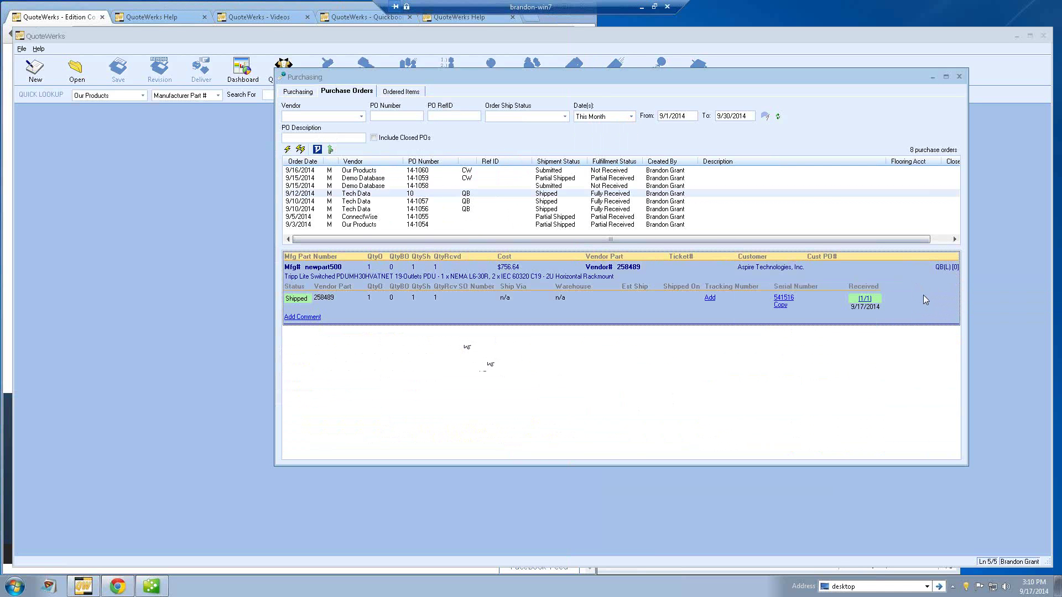